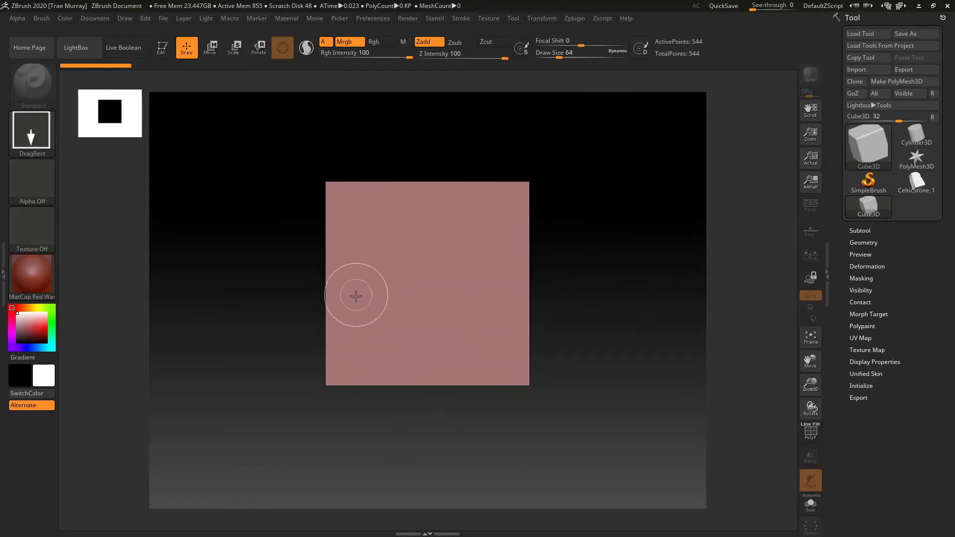
Put the cube into edit mode and stretch it vertically into a tall rectangular block
key(t)
drag(270, 304, 276, 260)
drag(276, 260, 283, 347)
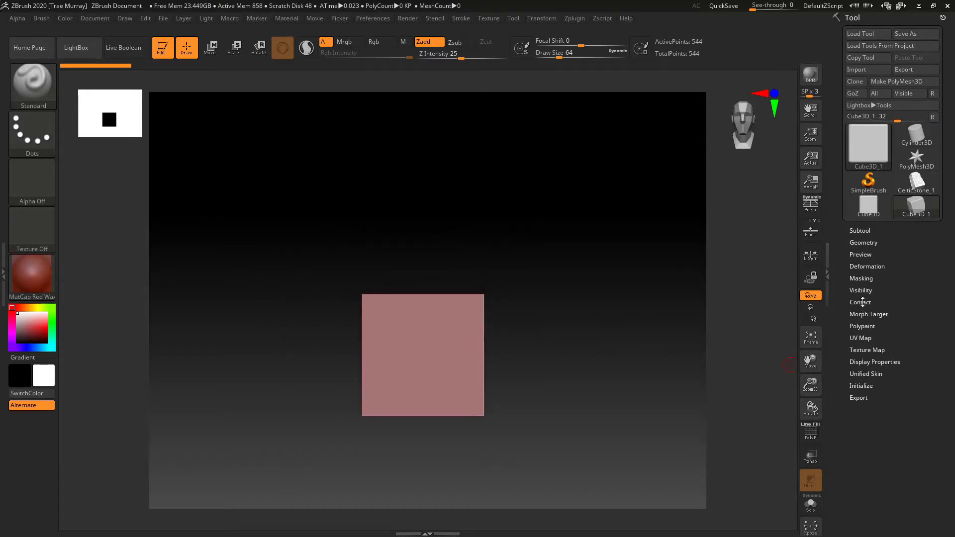
key(r)
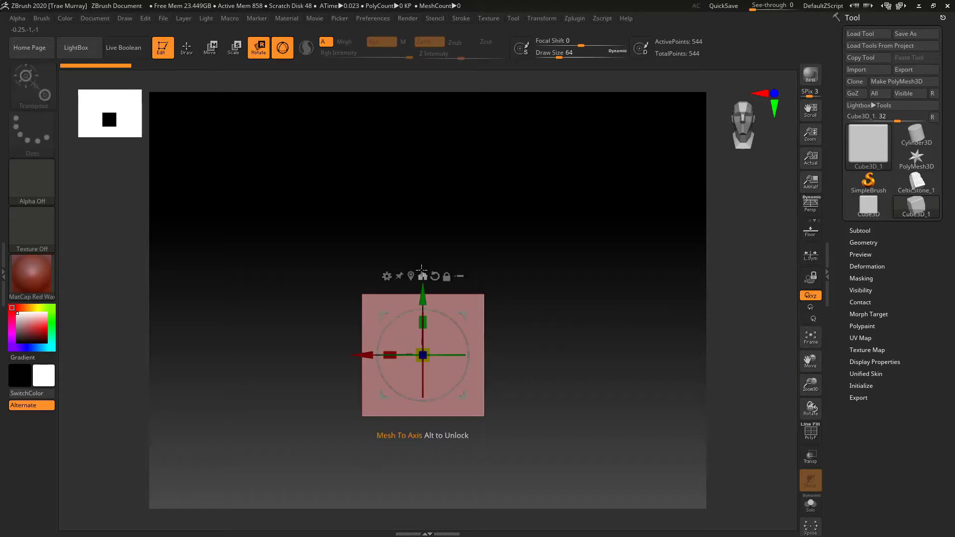
drag(422, 320, 422, 276)
alt+drag(279, 320, 279, 283)
mouse_move(281, 297)
mouse_down()
mouse_move(323, 297)
mouse_move(266, 302)
mouse_up()
key(q)
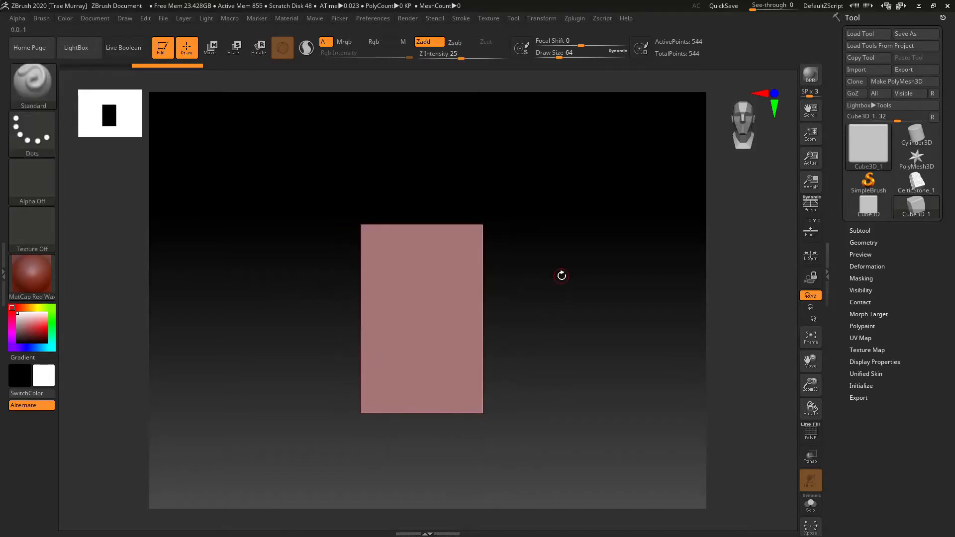
Taper the block with the Taper deformation along its vertical axis so it narrows toward the top
click(862, 267)
scroll(846, 339, down, 5)
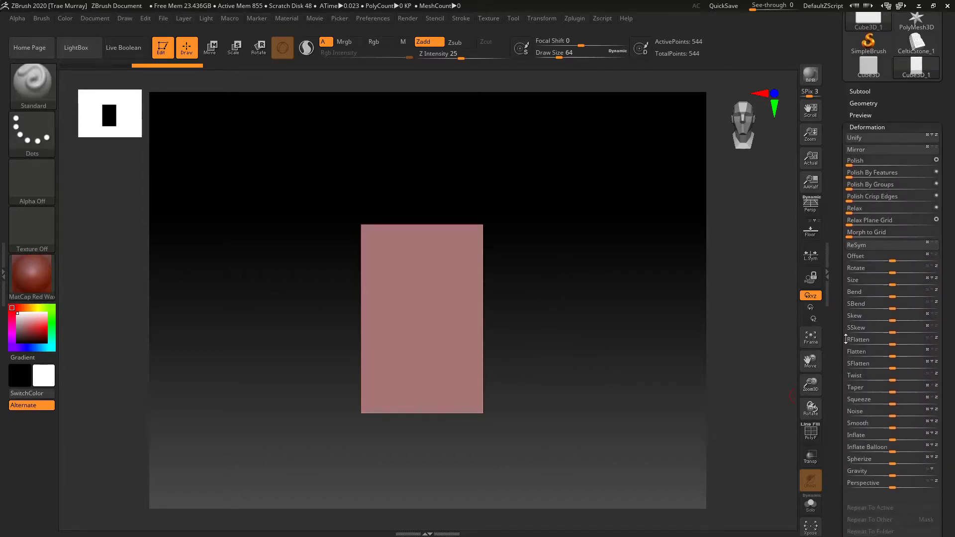
scroll(845, 339, down, 2)
drag(892, 343, 901, 343)
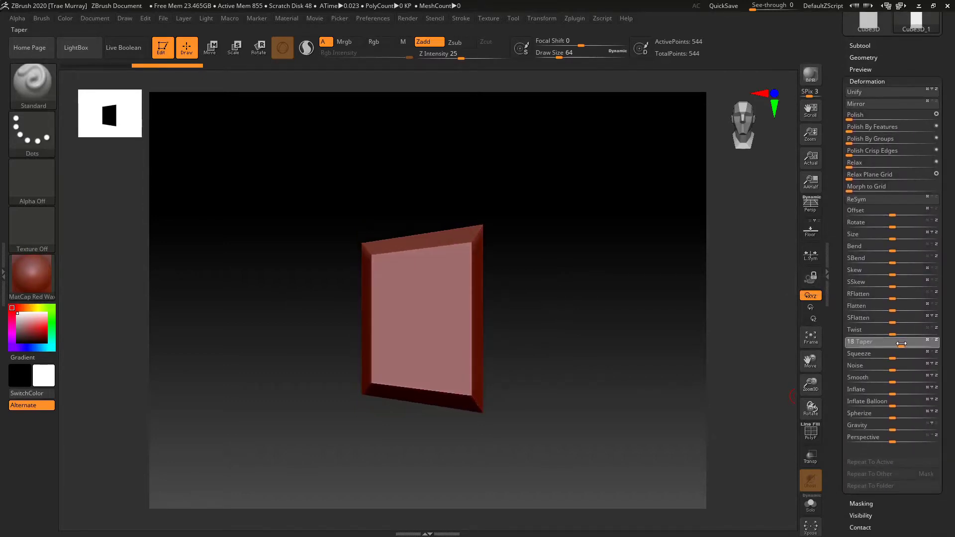
key(ctrl+z)
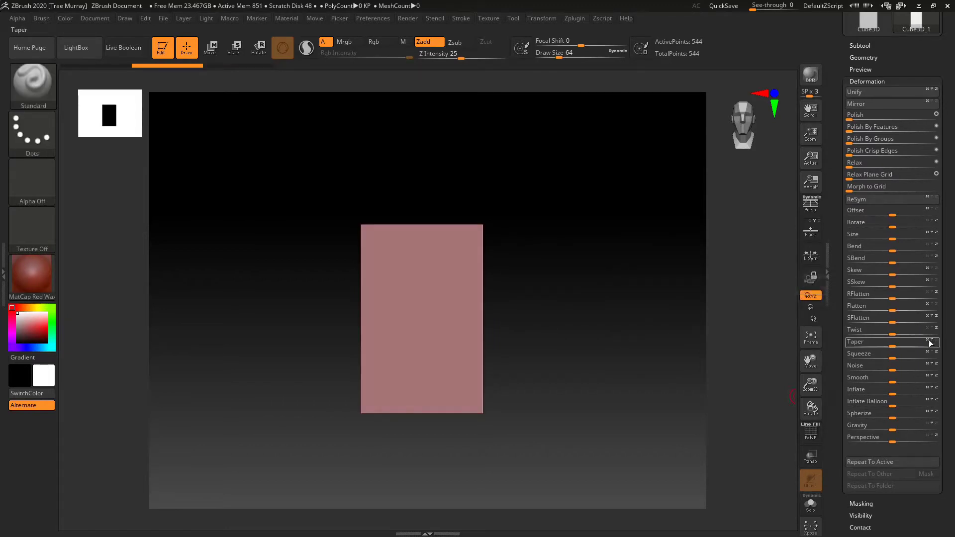
drag(897, 344, 901, 343)
drag(326, 313, 318, 335)
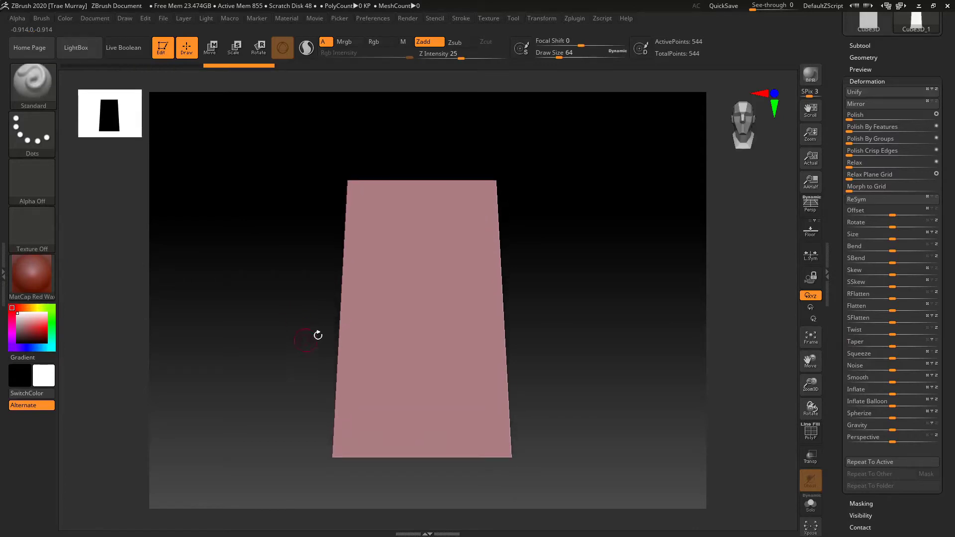
Convert the tapered cube primitive into a PolyMesh3D so it can be sculpted
click(866, 81)
click(857, 56)
drag(847, 195, 840, 264)
click(861, 227)
click(891, 67)
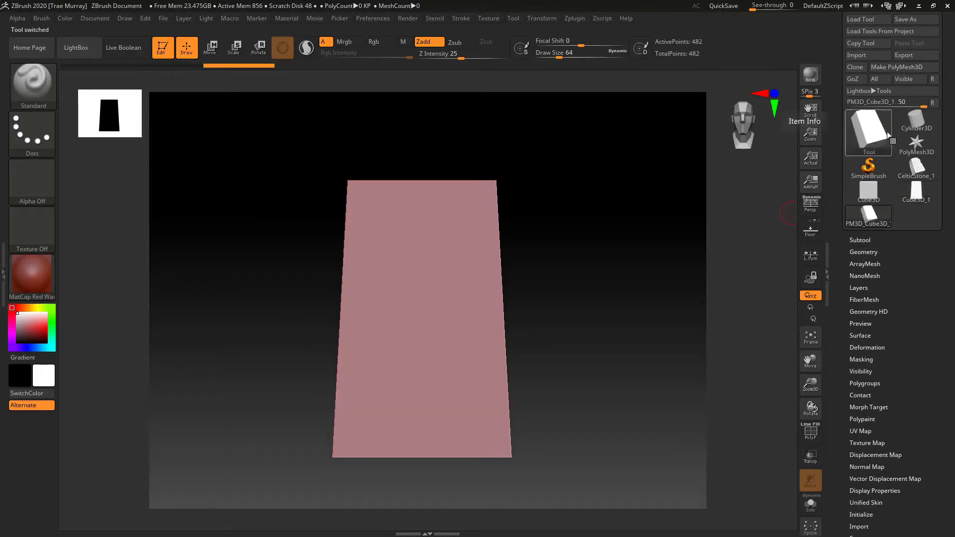
Remesh the tapered block with DynaMesh at resolution 128
click(860, 253)
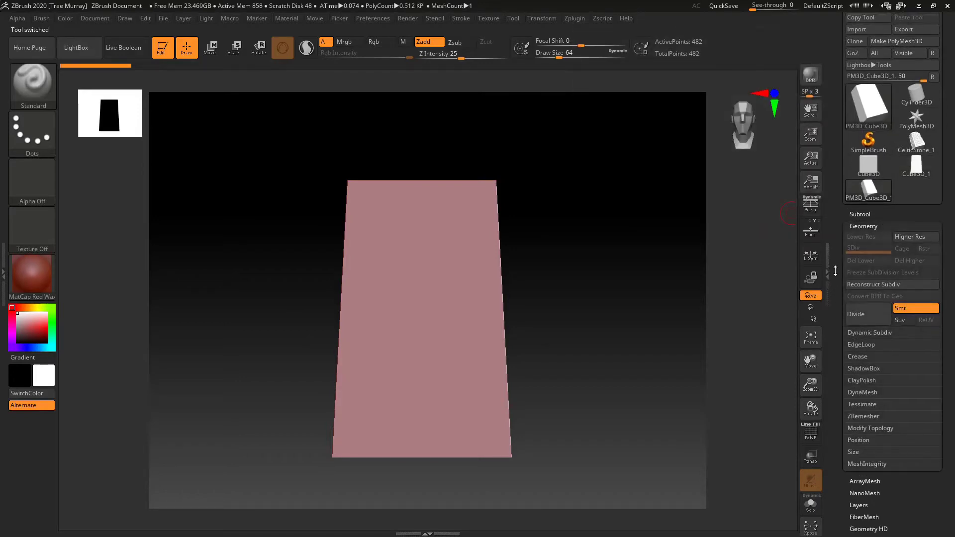
click(860, 307)
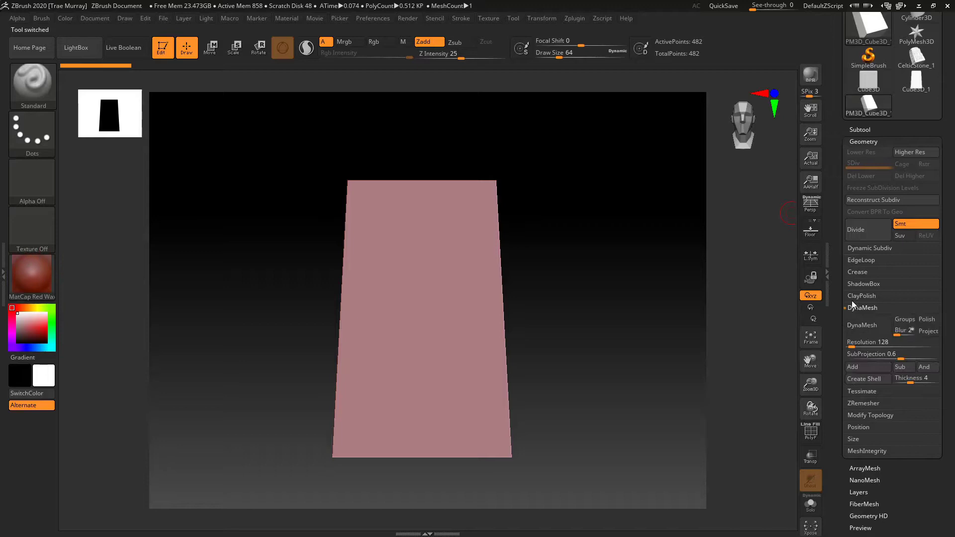
click(858, 328)
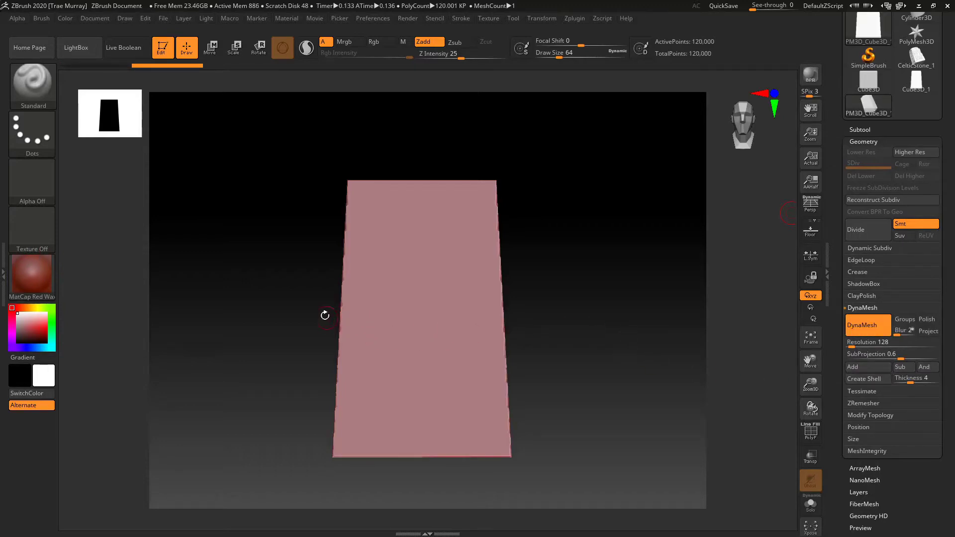
Choose Smooth as the smoothing brush and set its draw size to 128
drag(276, 343, 278, 361)
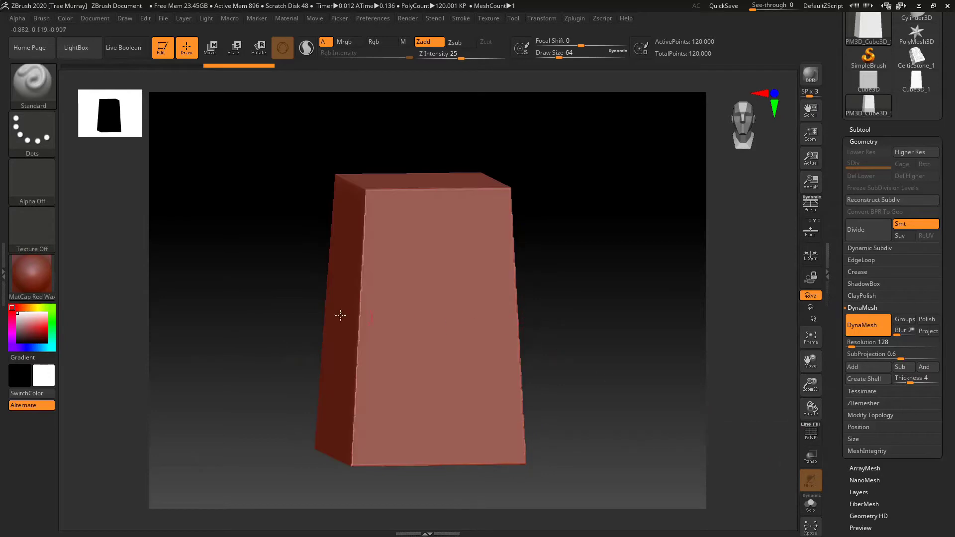
mouse_move(301, 330)
alt+mouse_down()
mouse_move(290, 337)
mouse_move(296, 352)
alt+mouse_up()
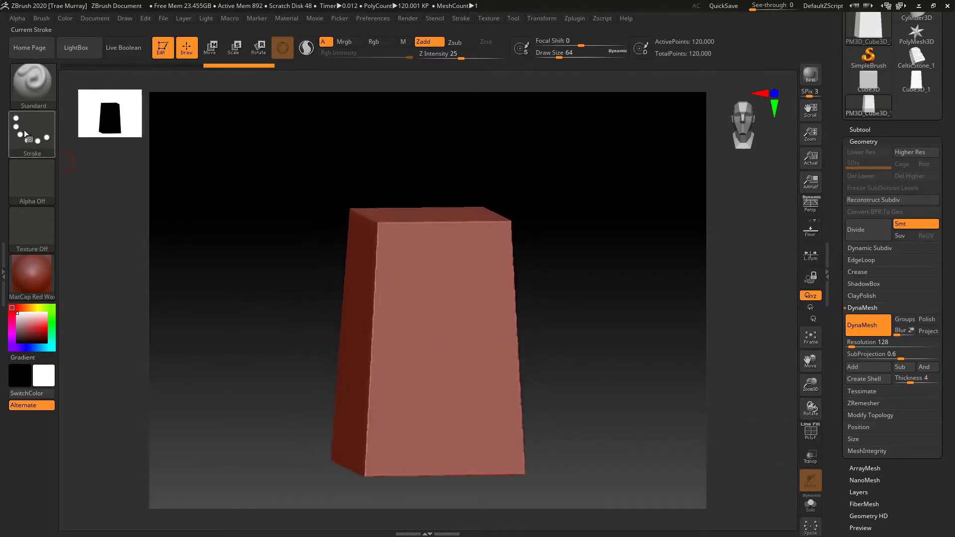
click(30, 87)
click(282, 95)
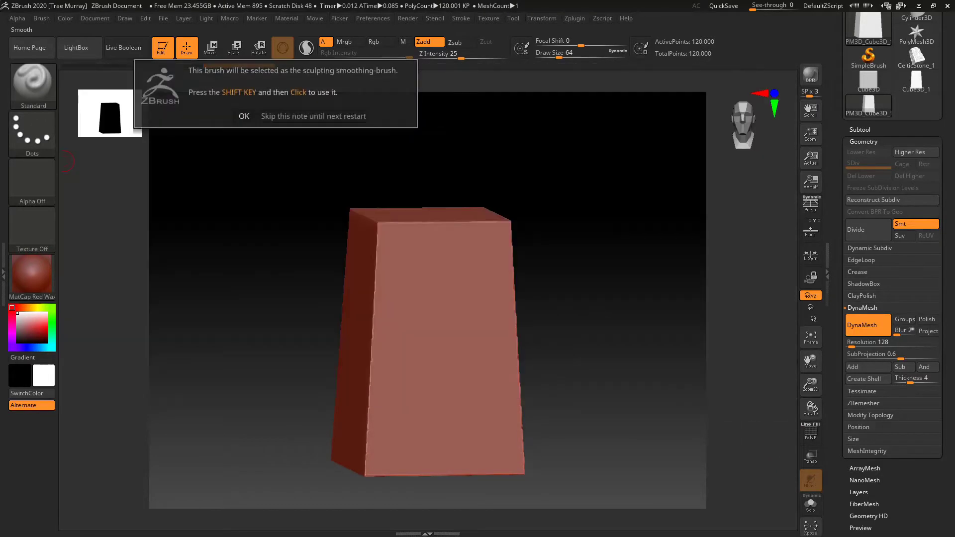
click(243, 116)
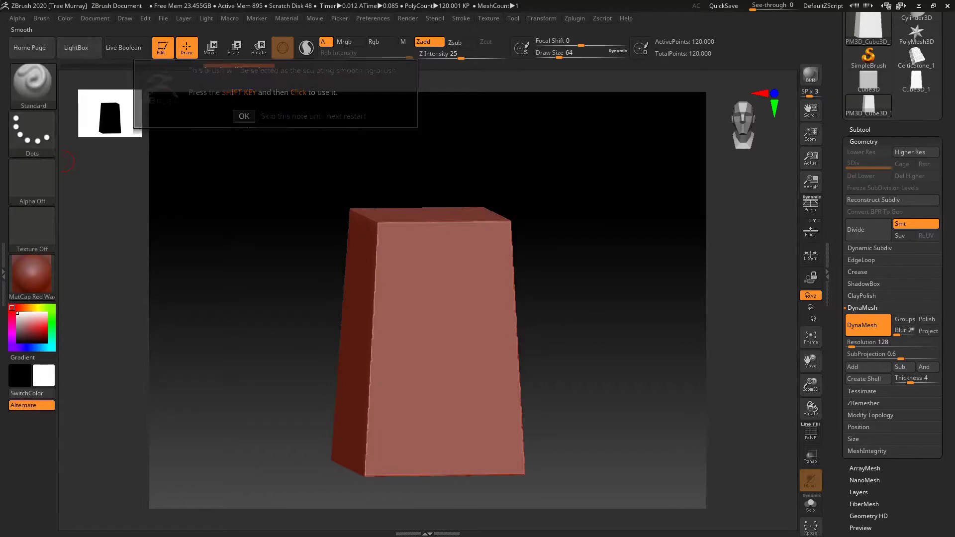
key(shift)
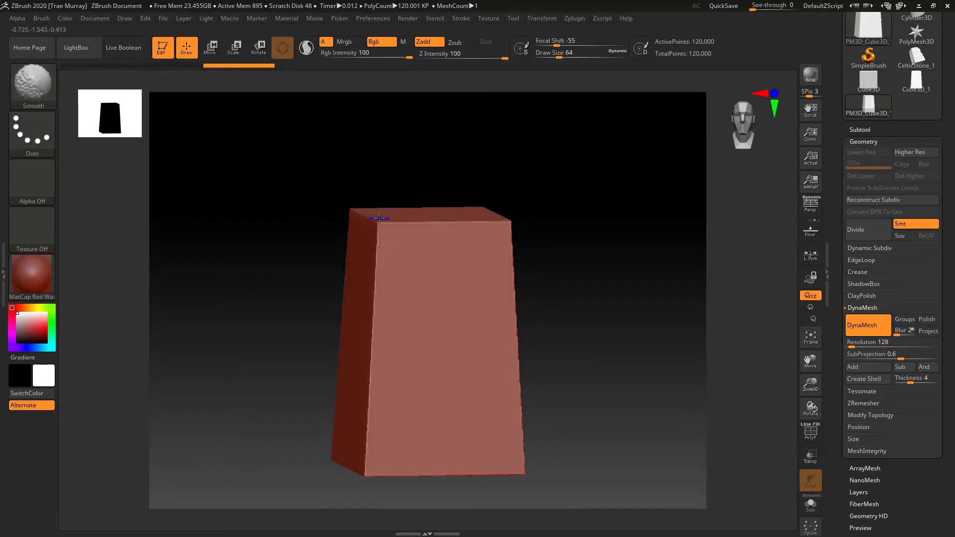
key(space)
drag(391, 241, 401, 241)
Soften the block's top rim and vertical edges all around with the Smooth brush
drag(269, 206, 264, 222)
key(shift)
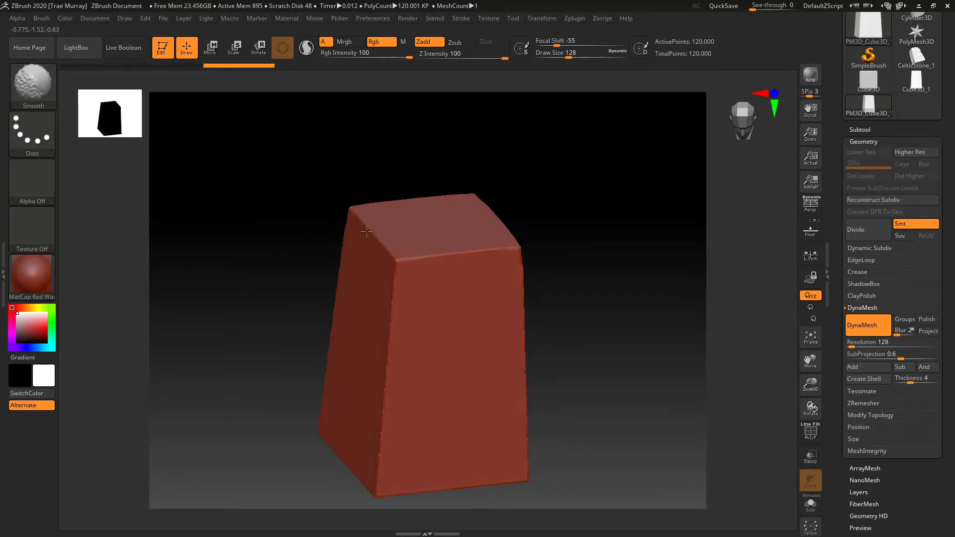
shift+drag(374, 440, 395, 261)
drag(343, 199, 283, 214)
mouse_move(515, 251)
shift+mouse_down()
mouse_move(579, 485)
mouse_move(279, 343)
shift+mouse_up()
shift+drag(502, 227, 521, 455)
mouse_move(557, 477)
mouse_down()
mouse_move(312, 330)
mouse_move(358, 355)
mouse_up()
shift+drag(518, 233, 522, 244)
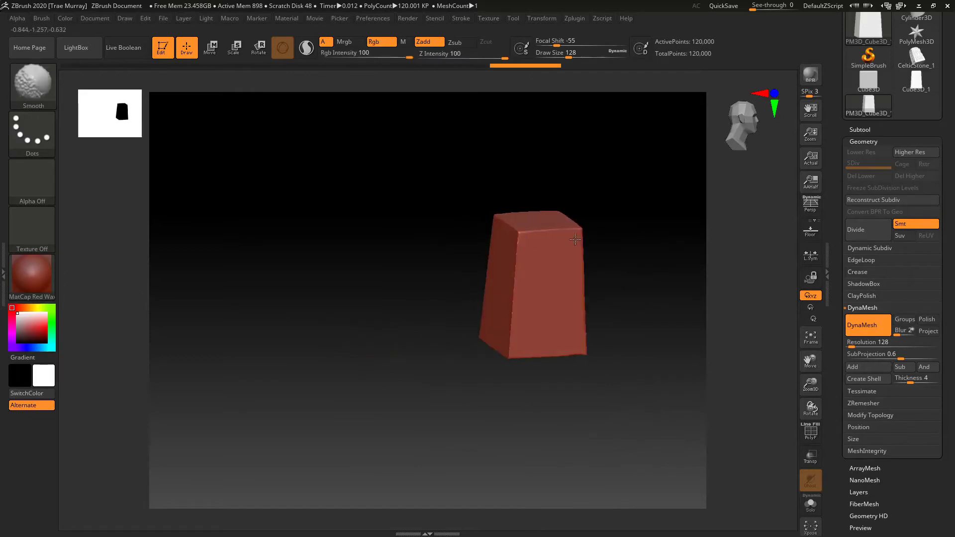
Chip away the corners and rim of the block's top face with the ClayBuildup brush
alt+drag(602, 248, 610, 328)
alt+drag(609, 329, 614, 416)
click(33, 86)
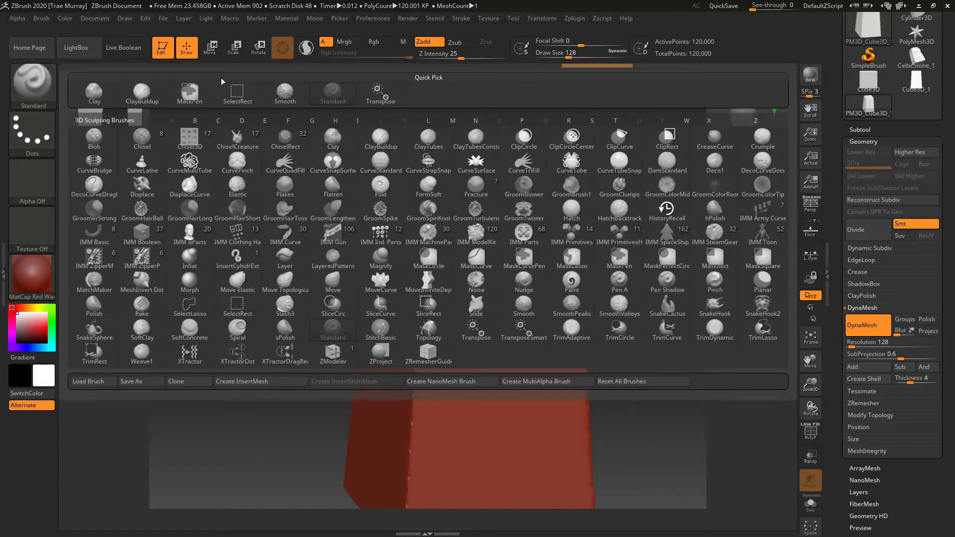
click(137, 94)
drag(274, 242, 378, 248)
mouse_move(450, 274)
mouse_down()
mouse_move(457, 291)
mouse_move(437, 264)
mouse_up()
click(31, 276)
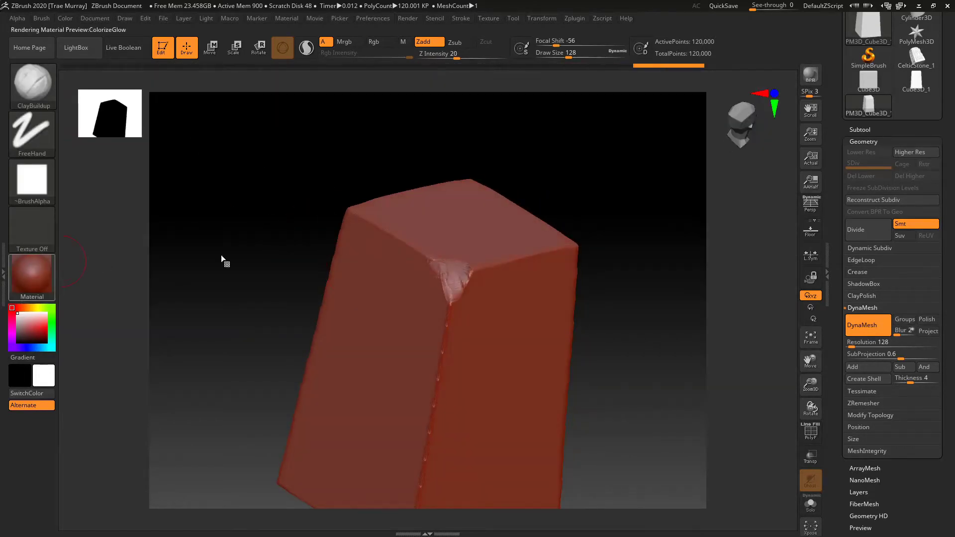
drag(532, 251, 492, 264)
mouse_move(318, 263)
mouse_down()
mouse_move(283, 279)
mouse_move(290, 317)
mouse_up()
drag(380, 259, 484, 331)
mouse_move(315, 244)
mouse_down()
mouse_move(284, 193)
mouse_move(490, 196)
mouse_move(495, 227)
mouse_up()
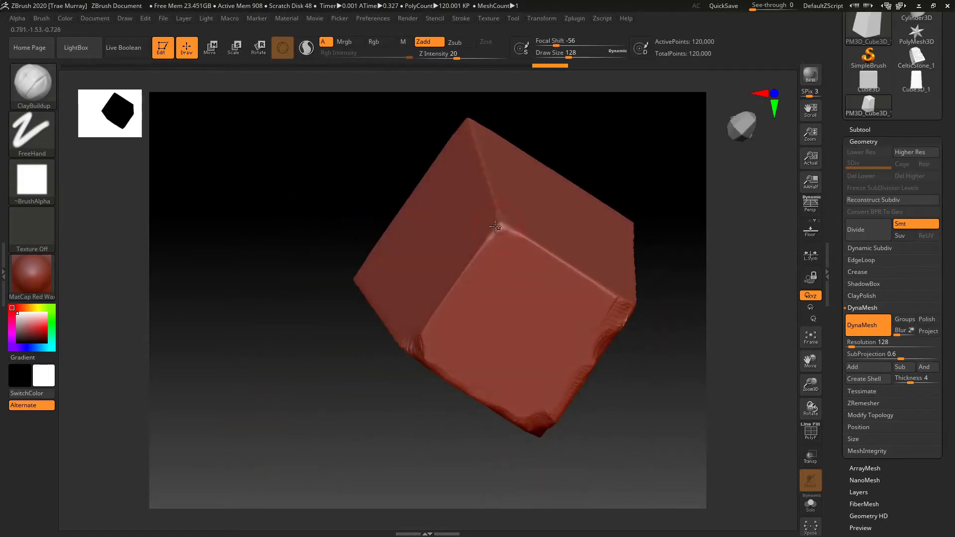
drag(343, 258, 352, 207)
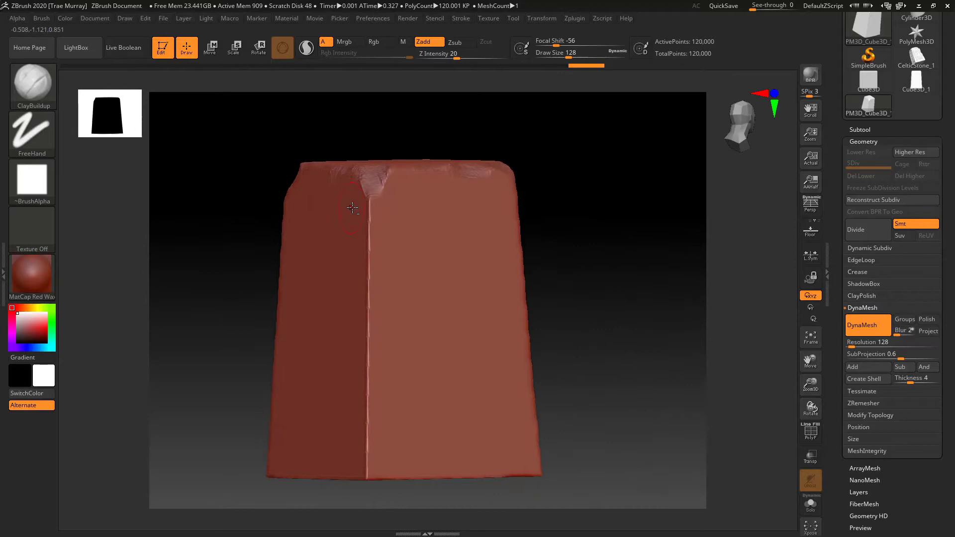
Carve irregular chips along the block's vertical edges with ClayBuildup to make them look worn
drag(369, 343, 513, 381)
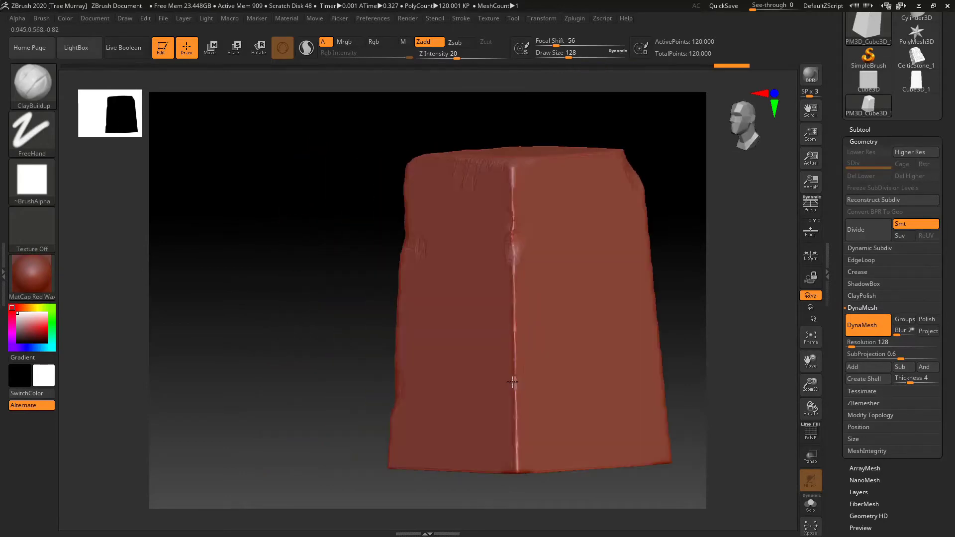
drag(686, 282, 532, 309)
drag(350, 274, 490, 231)
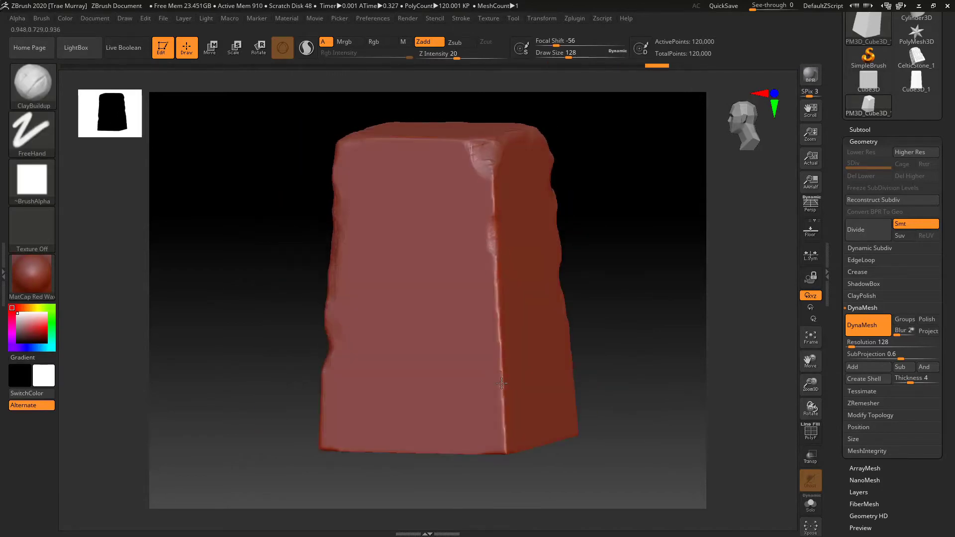
key(ctrl+shift+z)
key(ctrl+shift+z)
Raise the ClayBuildup draw size to 318 and sculpt rough, uneven strokes across the block's side faces
key(space)
key(space)
drag(409, 240, 427, 240)
drag(373, 332, 367, 212)
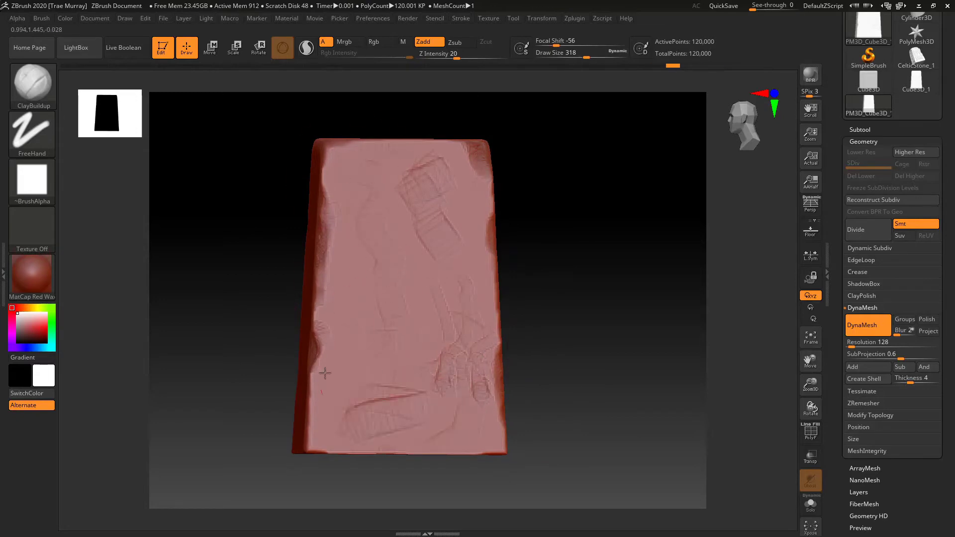
mouse_move(489, 218)
mouse_down()
mouse_move(473, 167)
mouse_move(617, 169)
mouse_up()
mouse_move(401, 164)
mouse_down()
mouse_move(471, 170)
mouse_move(378, 157)
mouse_up()
Enlarge the ClayBuildup draw size to 550 and add broad stone-like strokes over the side faces
key(space)
mouse_move(393, 265)
mouse_down()
mouse_move(365, 266)
mouse_move(436, 271)
mouse_up()
key(space)
mouse_move(448, 357)
mouse_down()
mouse_move(332, 326)
mouse_move(341, 213)
mouse_up()
mouse_move(547, 194)
shift+mouse_down()
mouse_move(401, 193)
mouse_move(490, 256)
mouse_move(447, 268)
mouse_move(423, 318)
mouse_move(492, 264)
shift+mouse_up()
shift+drag(621, 223, 512, 223)
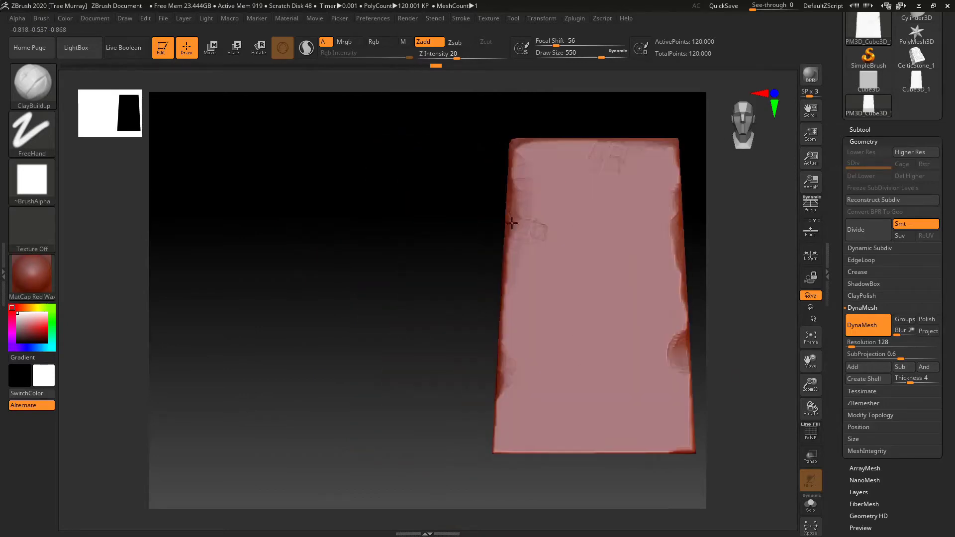
key(ctrl+shift+z)
key(ctrl+shift+z)
key(ctrl+shift+z)
key(ctrl+shift+z)
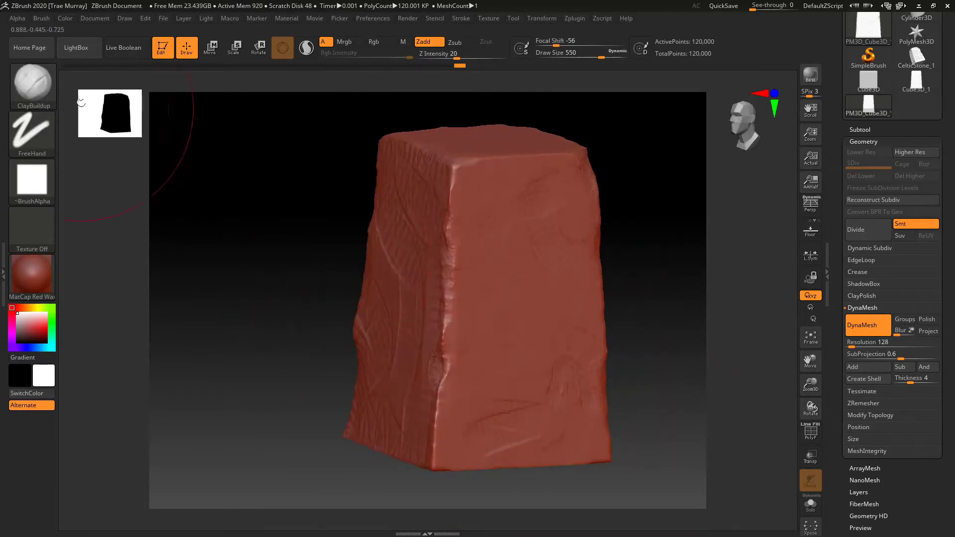
Add creased, crumpled texture over the stone's top and sides with the Crumple brush at draw size 550
key(b)
key(c)
click(752, 142)
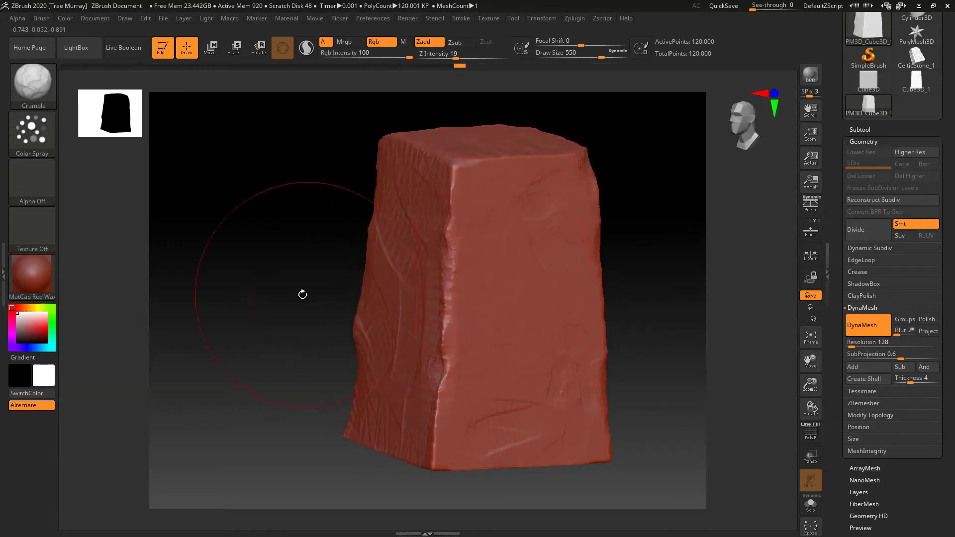
mouse_move(302, 294)
mouse_down()
mouse_move(357, 243)
mouse_move(186, 311)
mouse_move(242, 400)
mouse_up()
key(ctrl+shift+z)
key(ctrl+shift+z)
key(ctrl+shift+z)
key(ctrl+shift+z)
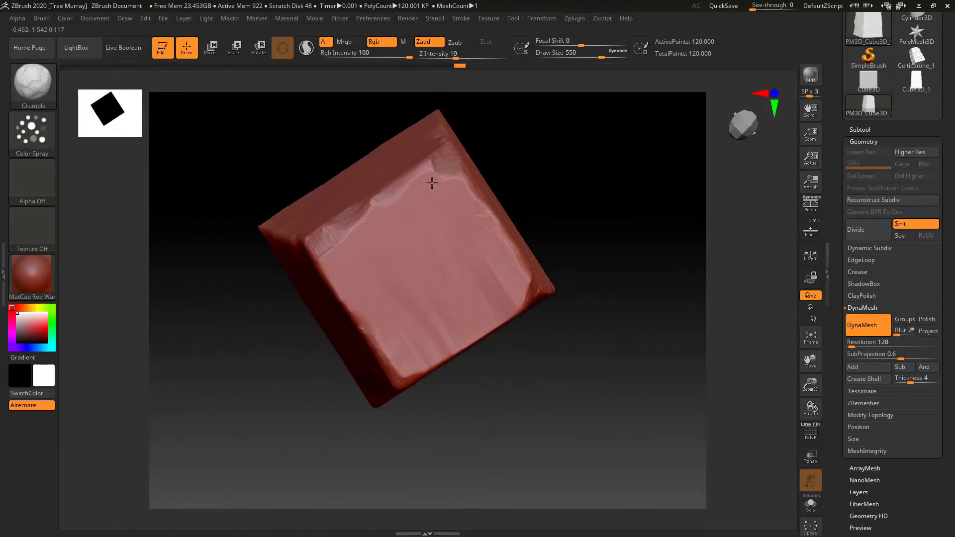
key(ctrl+shift+z)
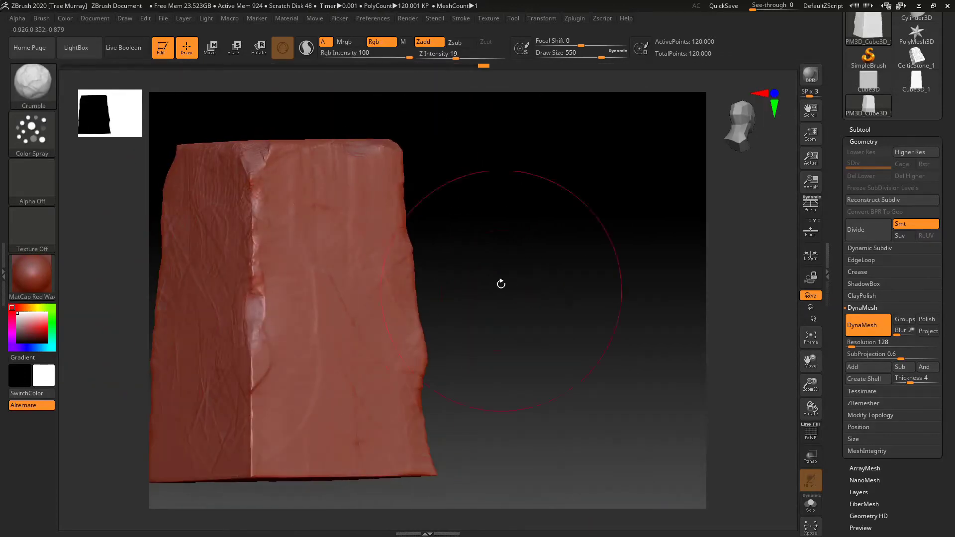
key(ctrl+shift+z)
Switch back to the ClayBuildup brush and update the stone's DynaMesh at resolution 128
key(b)
key(c)
key(b)
drag(537, 253, 391, 267)
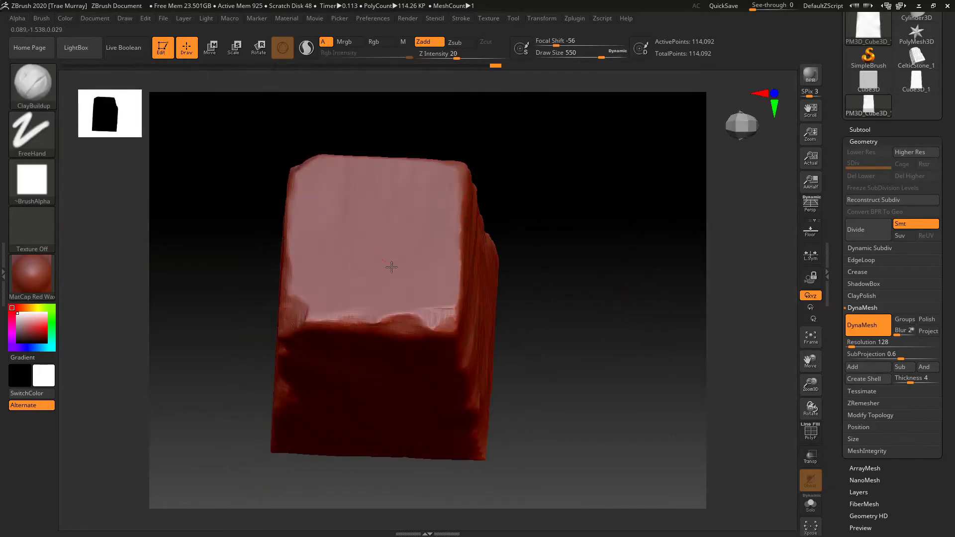
mouse_move(517, 298)
shift+mouse_down()
mouse_move(546, 260)
mouse_move(590, 118)
shift+mouse_up()
Set the ClayBuildup draw size to 437 and layer more rough strokes over the side faces and edges
key(space)
drag(374, 276, 365, 276)
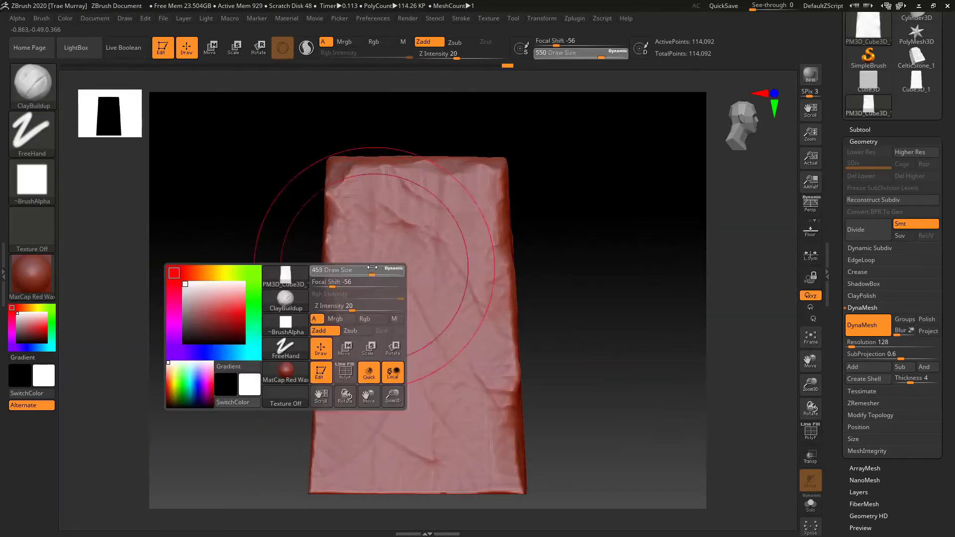
key(ctrl+shift+z)
key(ctrl+shift+z)
key(ctrl+shift+z)
key(ctrl+shift+z)
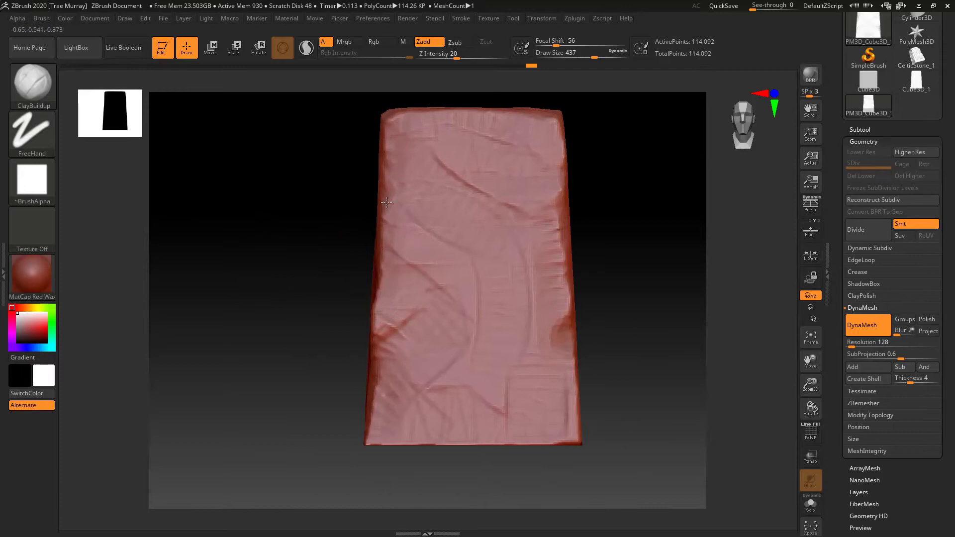
key(ctrl+shift+z)
key(ctrl+shift+z)
key(ctrl+shift+z)
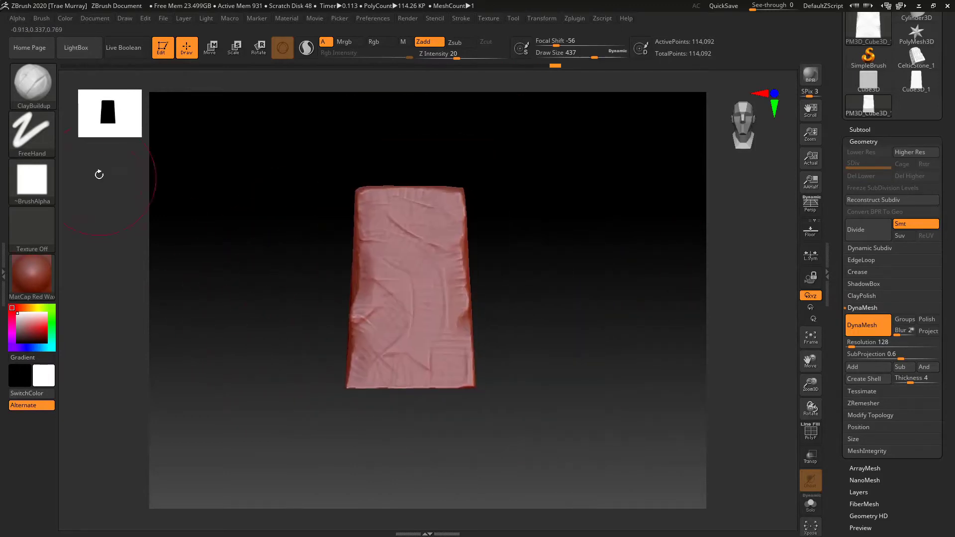
Set the draw size to 187 and mask a rectangular panel on the stone's front face, leaving an unmasked border
key(space)
key(ctrl+shift+z)
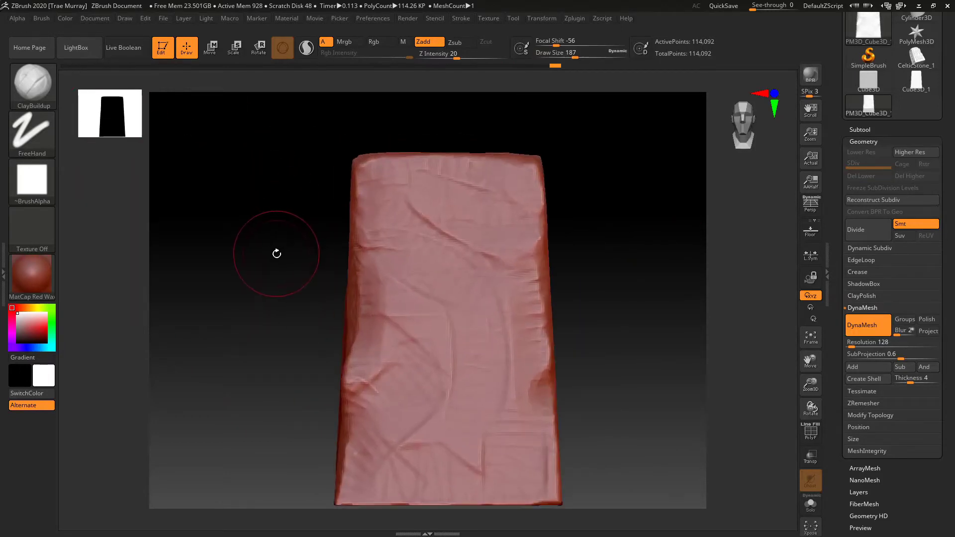
key(ctrl+shift+z)
ctrl+drag(347, 166, 407, 283)
key(ctrl+z)
mouse_move(186, 157)
ctrl+mouse_down()
mouse_move(256, 333)
mouse_move(340, 428)
mouse_move(489, 427)
mouse_move(480, 425)
ctrl+mouse_up()
key(space)
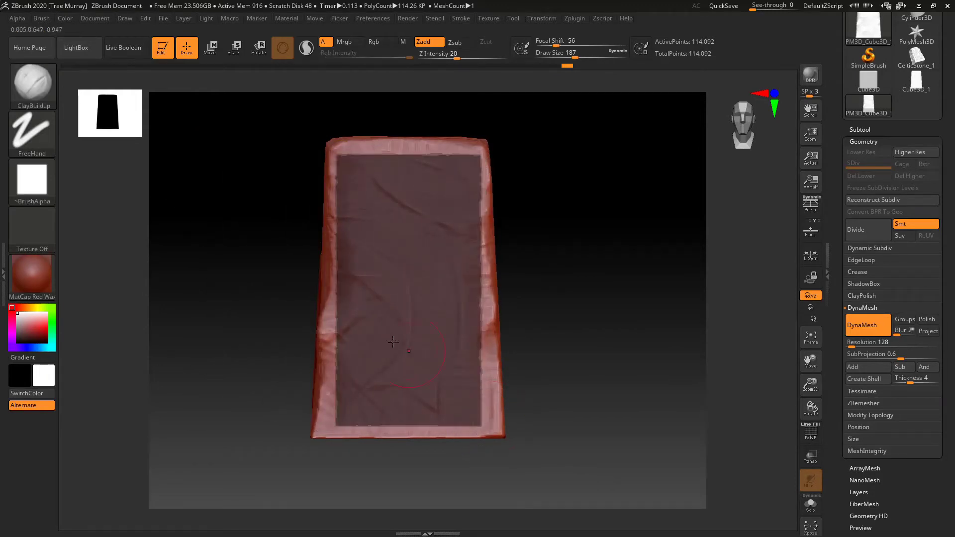
Mask matching rectangular panels on the stone's remaining side faces, leaving a border around each
drag(230, 316, 286, 327)
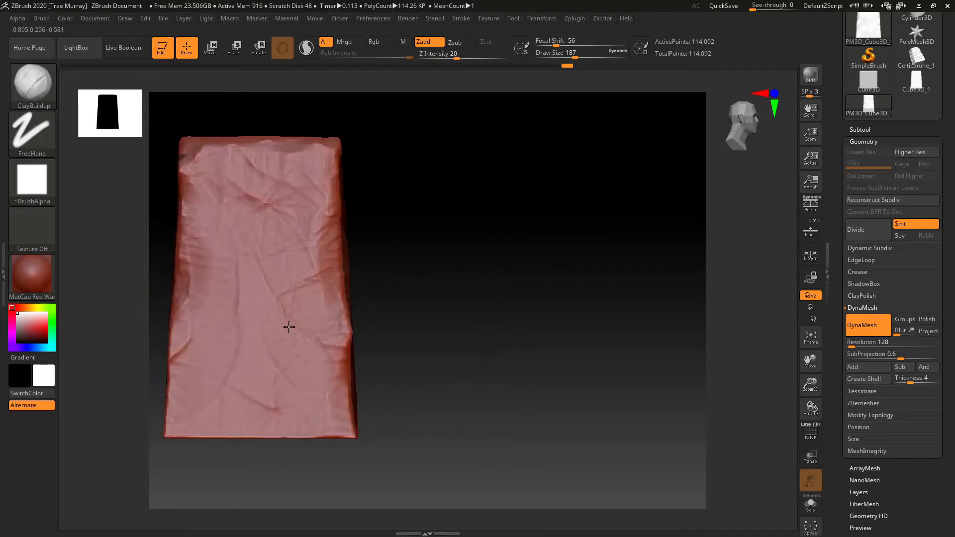
alt+drag(485, 308, 604, 277)
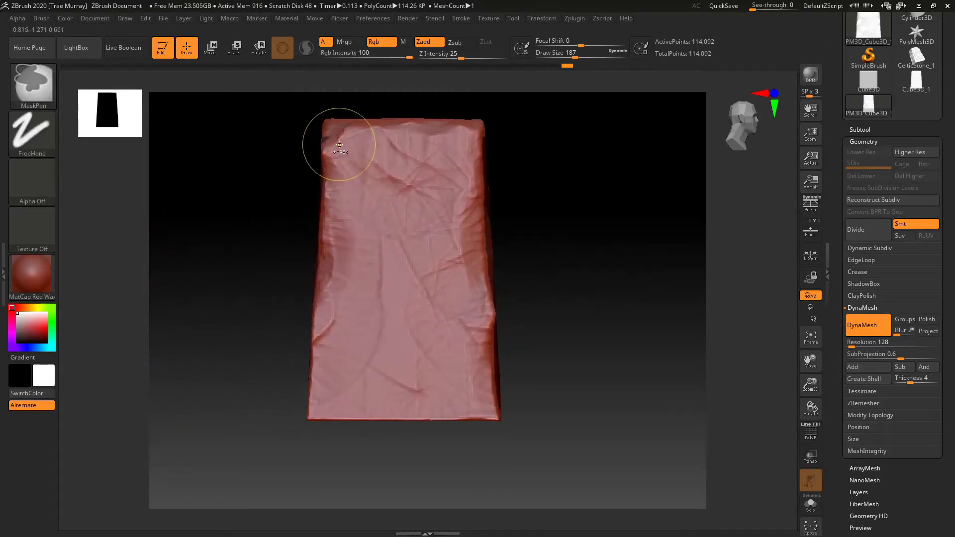
ctrl+drag(335, 144, 422, 332)
key(ctrl+z)
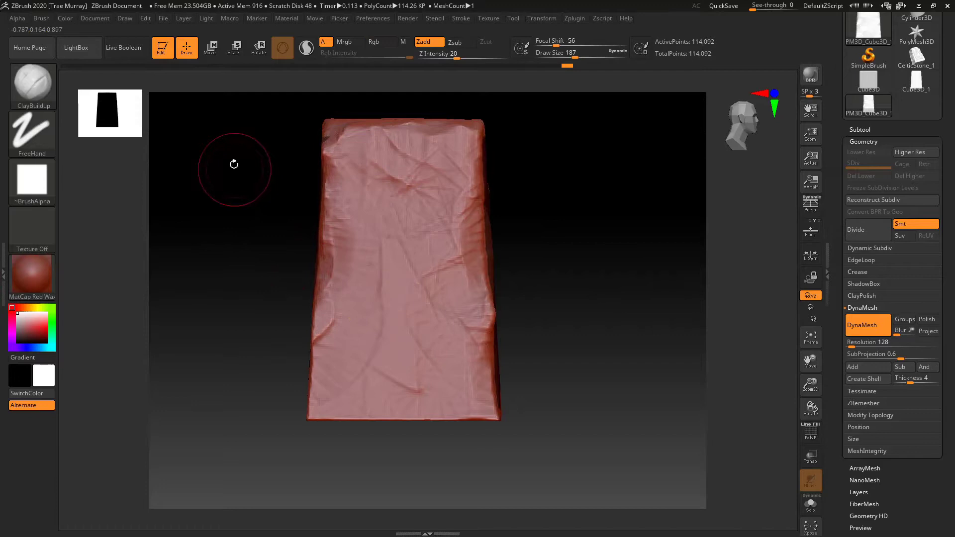
mouse_move(190, 133)
ctrl+mouse_down()
mouse_move(311, 334)
mouse_move(330, 394)
mouse_move(476, 404)
ctrl+mouse_up()
drag(231, 320, 259, 327)
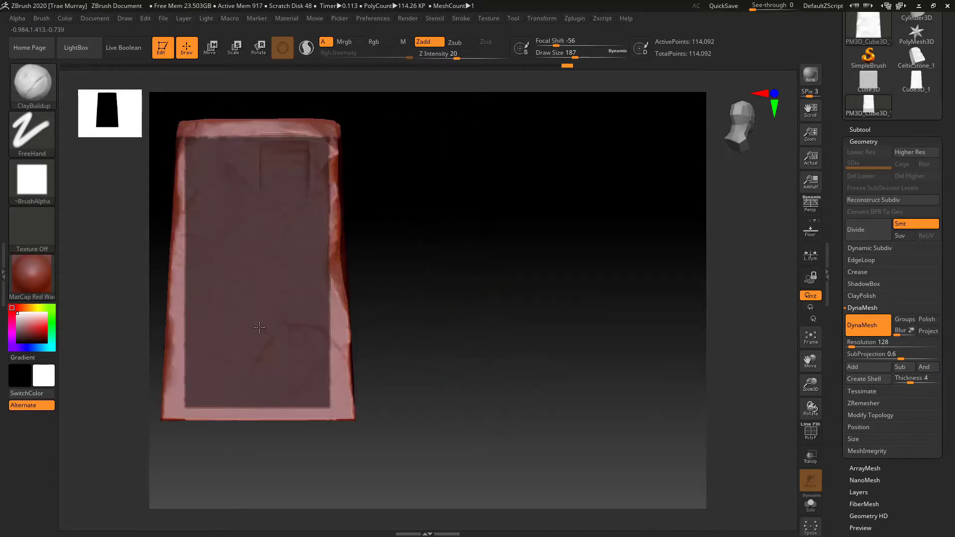
Set the draw size to 49 and clear the stray masking from the upper corner between the masked panels
alt+drag(457, 239, 490, 313)
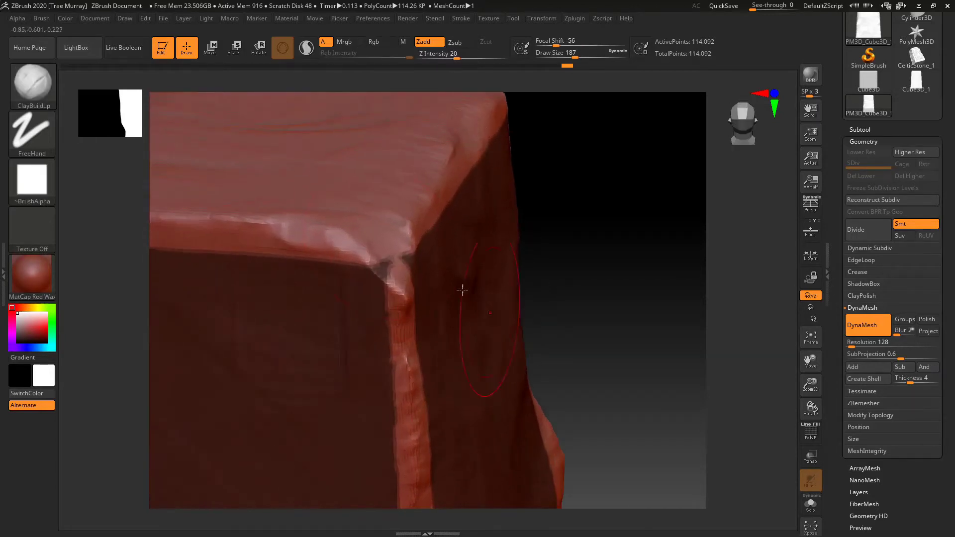
key(space)
key(ctrl)
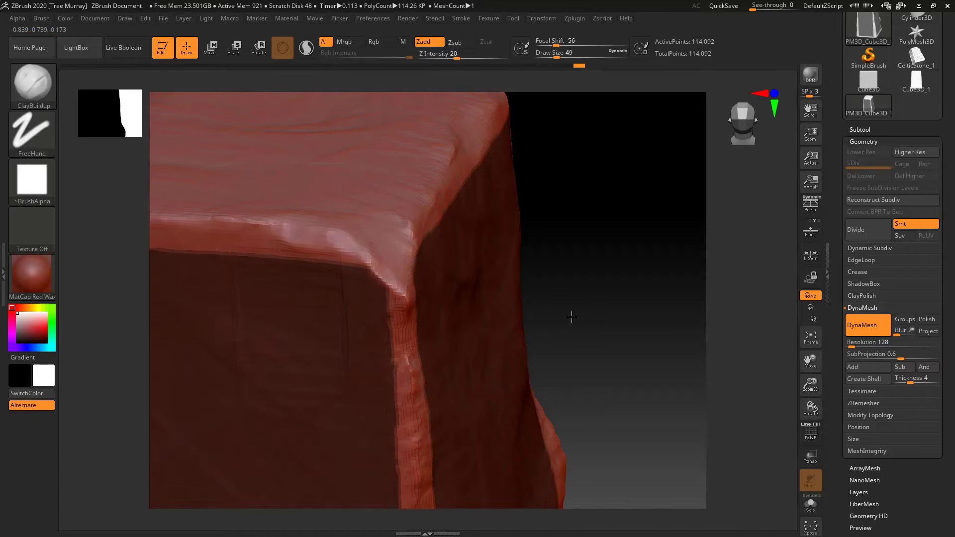
Invert the mask so the stone's borders and top are protected and the side panels are editable
key(f)
drag(586, 305, 326, 288)
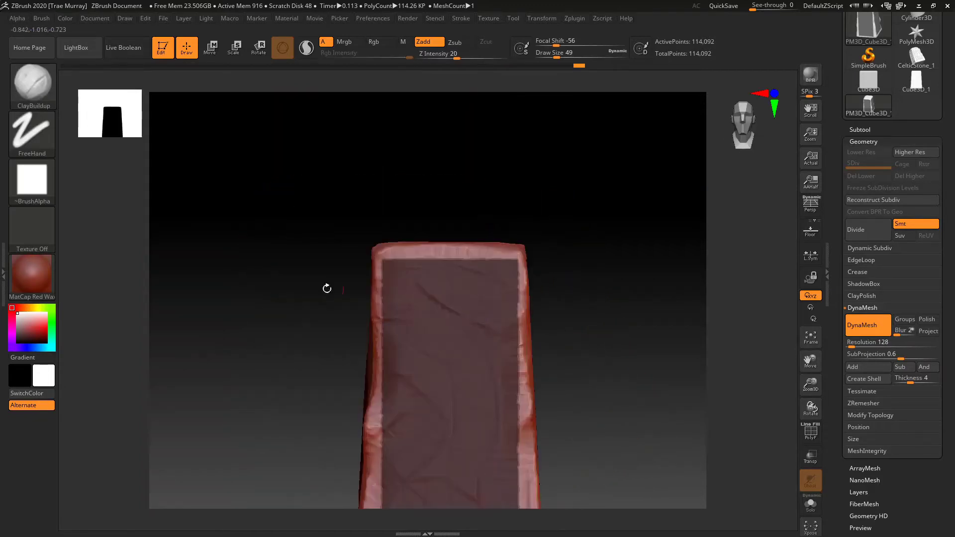
ctrl+click(269, 289)
alt+drag(304, 364, 260, 249)
drag(251, 283, 703, 380)
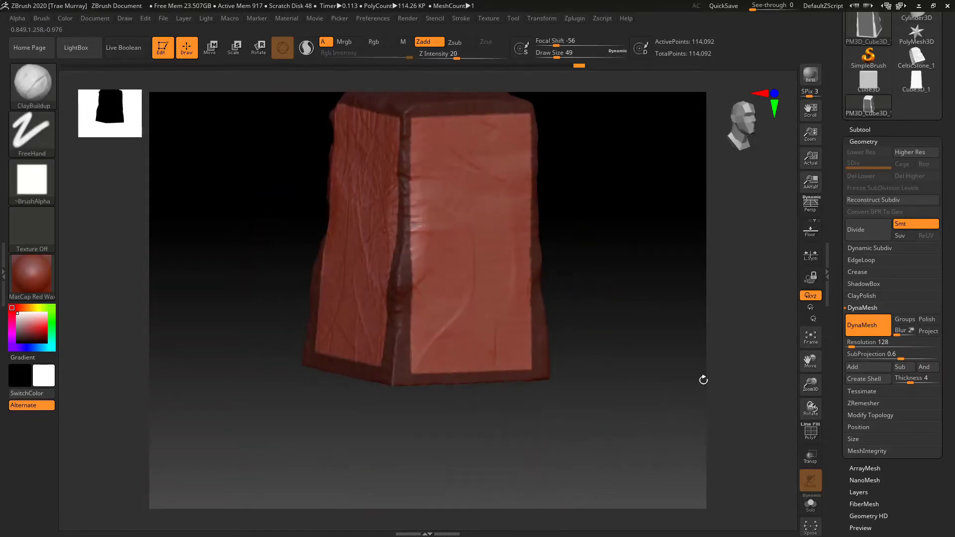
Sink the unmasked side panels into the stone with an Inflate deformation of about -75
click(869, 141)
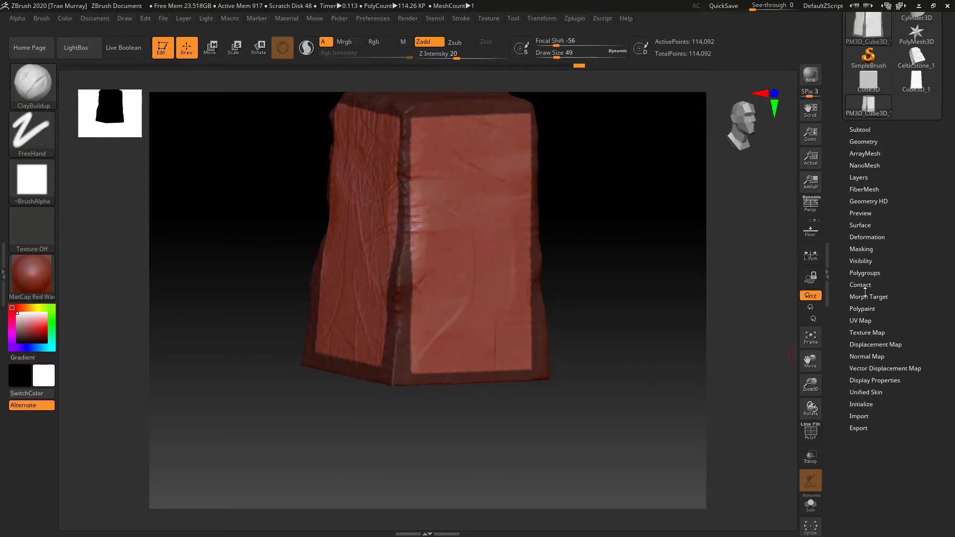
click(865, 237)
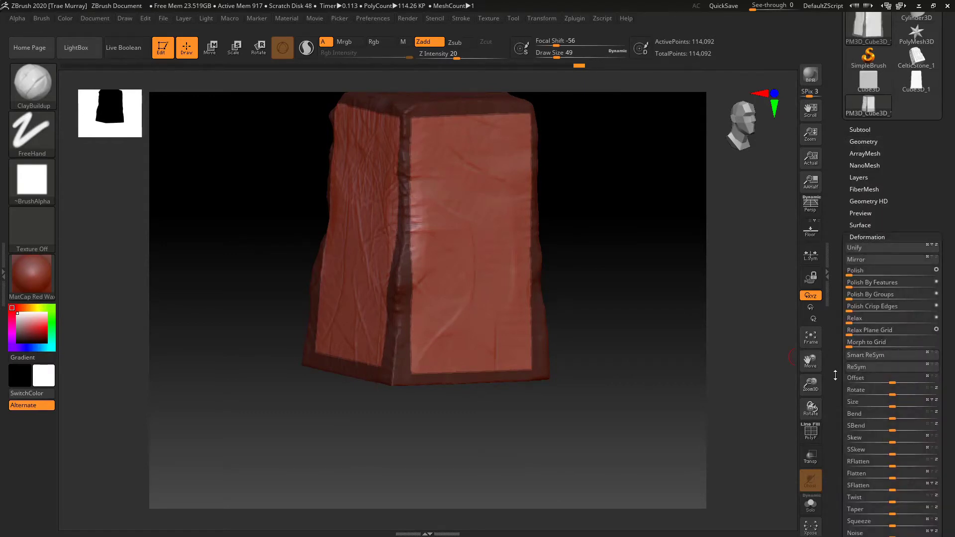
scroll(835, 375, down, 5)
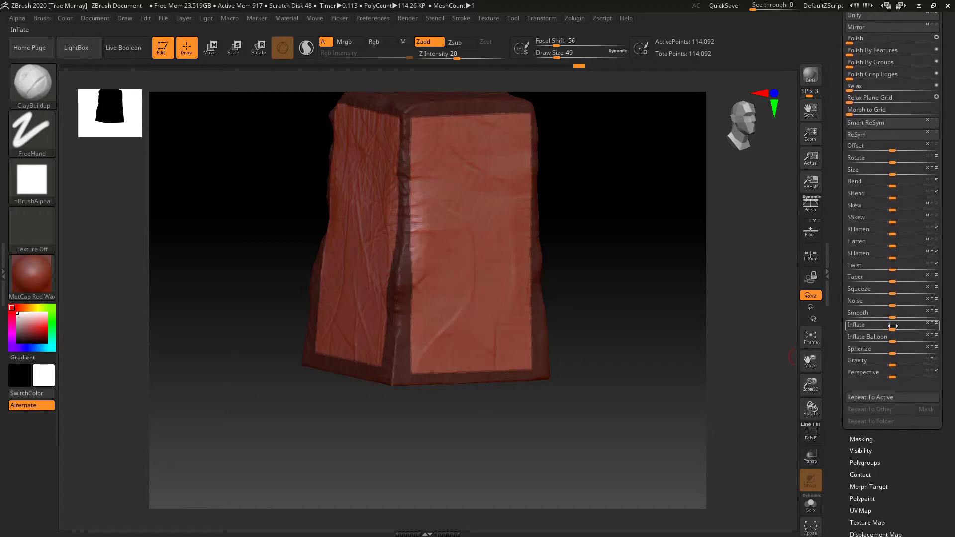
drag(892, 326, 888, 327)
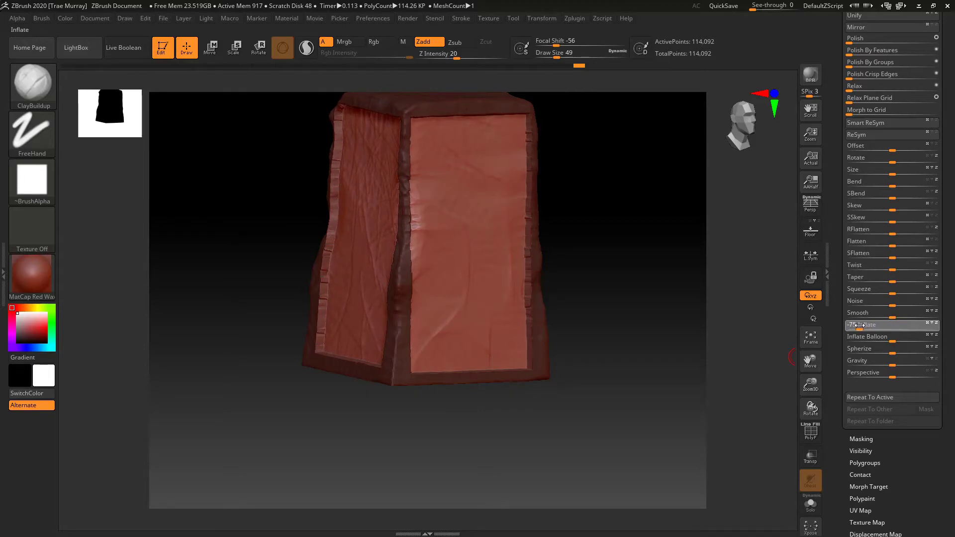
Clear the mask, set the DynaMesh Blur to 1 and update the stone's DynaMesh at resolution 128
drag(260, 264, 455, 298)
alt+drag(271, 314, 244, 307)
drag(839, 78, 848, 189)
click(864, 266)
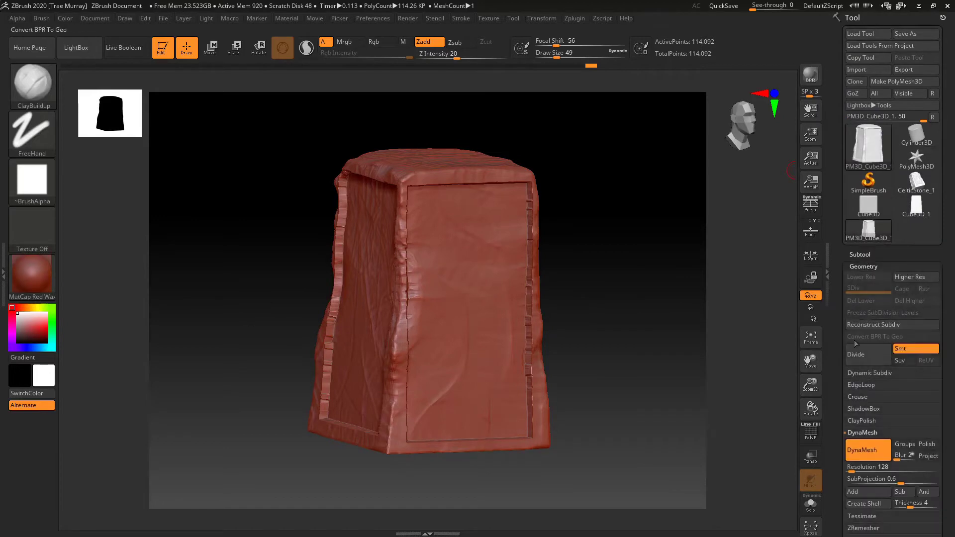
scroll(890, 313, down, 3)
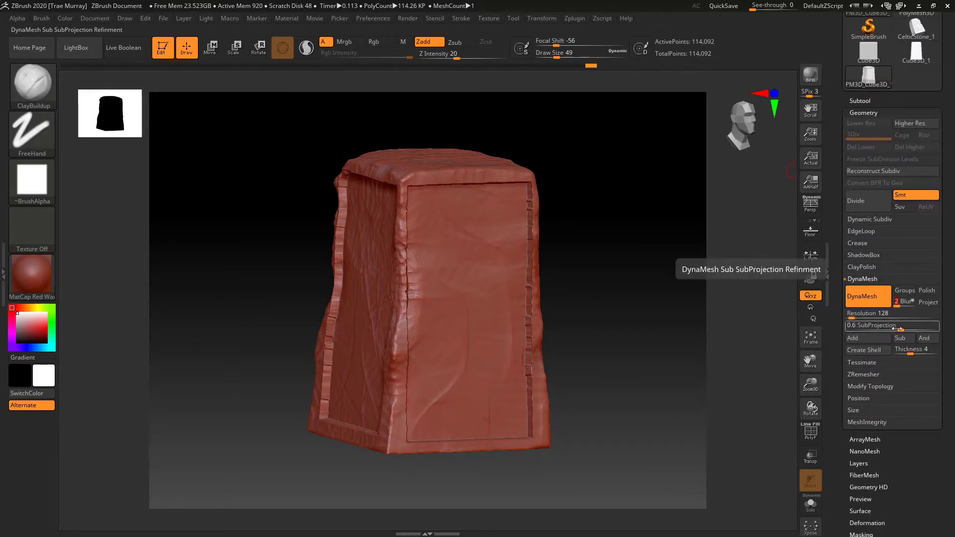
key(ctrl)
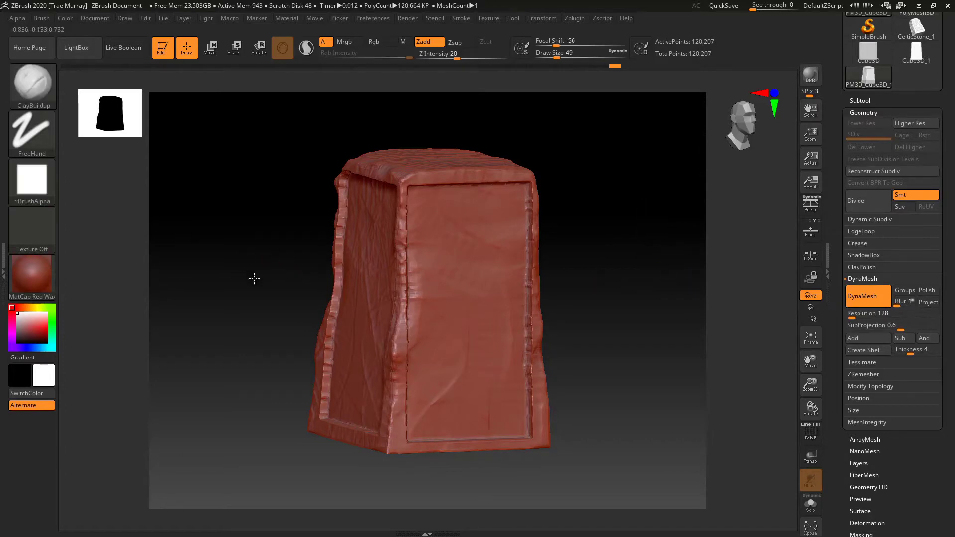
Smooth the jagged groove edges around a recessed side panel with the Smooth brush at draw size 49
mouse_move(254, 279)
ctrl+right_down()
mouse_move(251, 313)
mouse_move(275, 272)
ctrl+right_up()
key(shift)
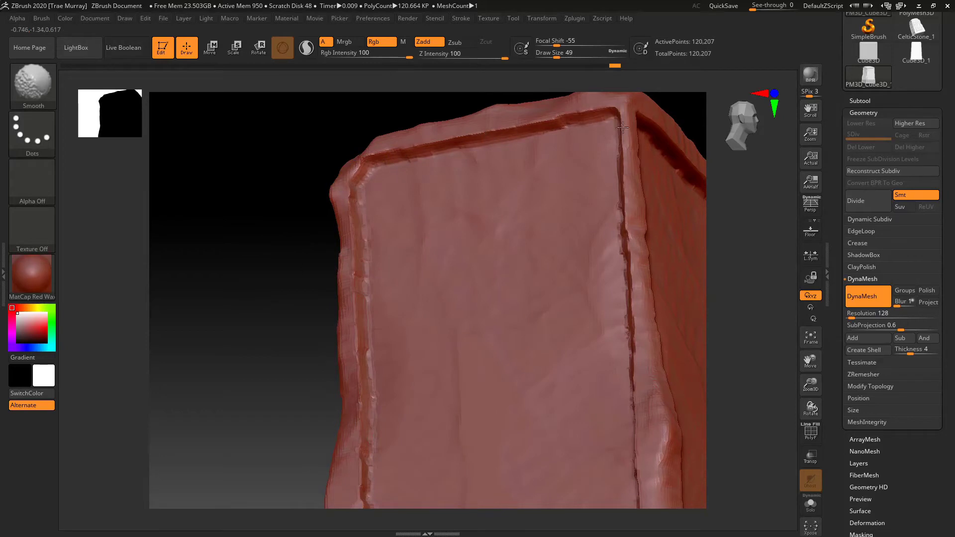
mouse_move(232, 299)
right_down()
mouse_move(251, 311)
mouse_move(252, 347)
mouse_move(242, 255)
right_up()
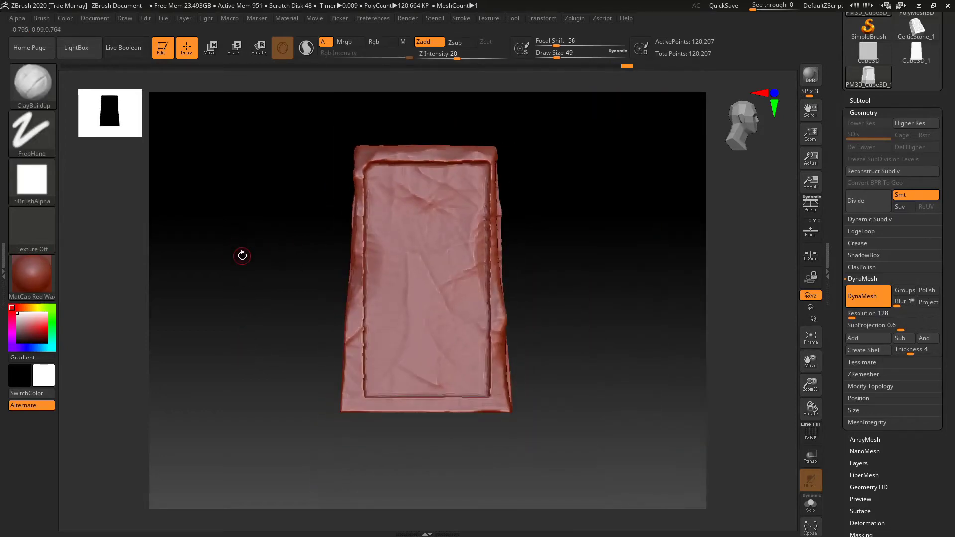
drag(242, 273, 301, 281)
key(shift)
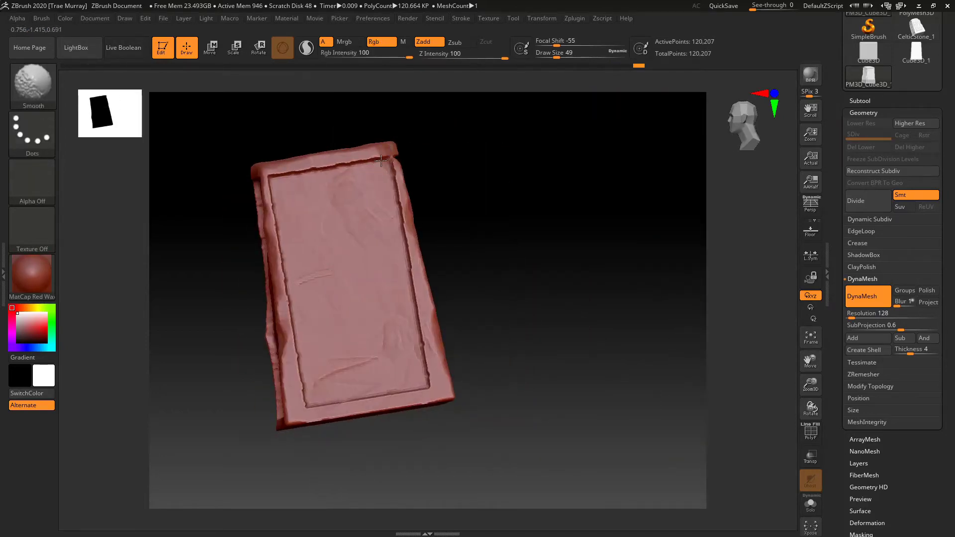
Set the draw size to 71 and smooth the rough inner borders of the recessed panels and the edges between them
key(space)
drag(356, 174, 363, 174)
key(shift)
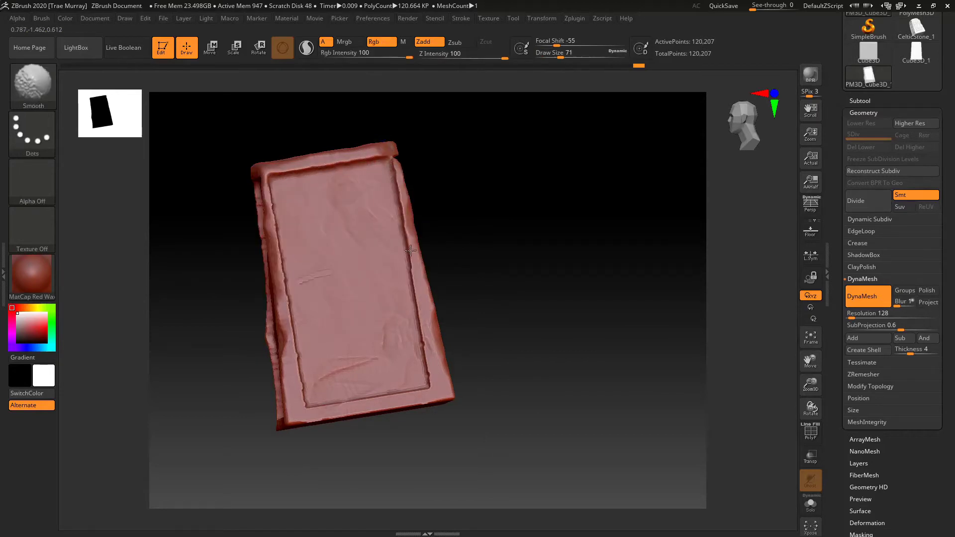
drag(477, 378, 436, 376)
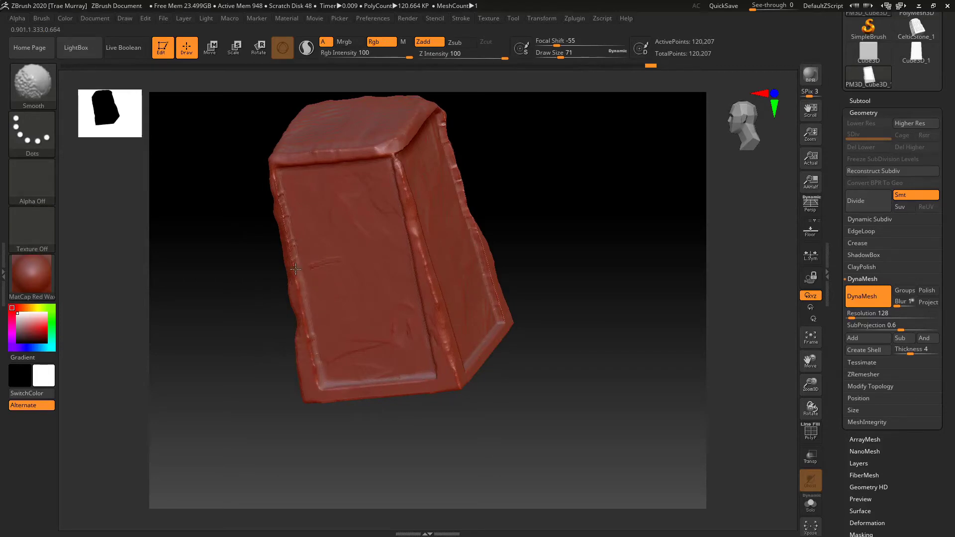
mouse_move(550, 260)
mouse_down()
mouse_move(515, 268)
mouse_move(470, 227)
mouse_up()
key(shift)
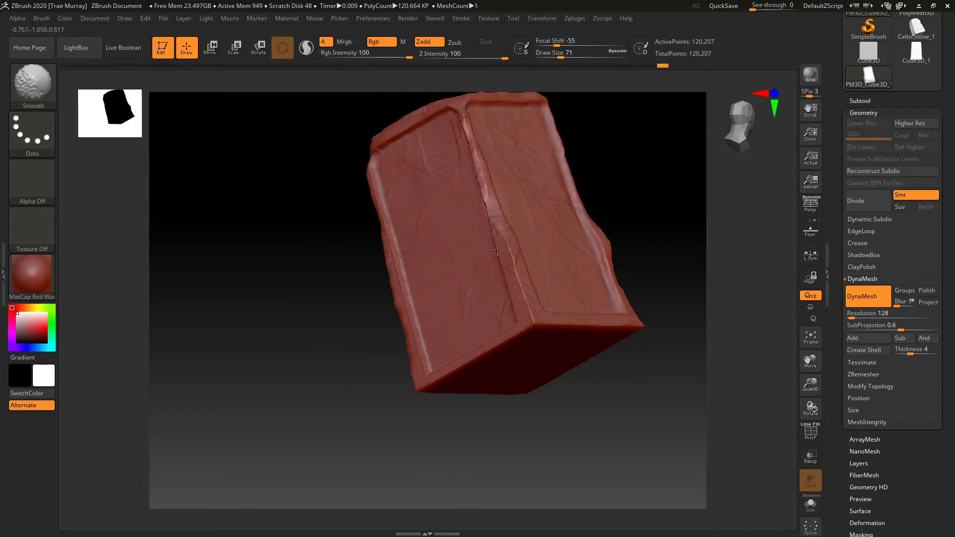
Smooth the panel borders on the stone's remaining side faces at draw size 71
drag(372, 342, 478, 292)
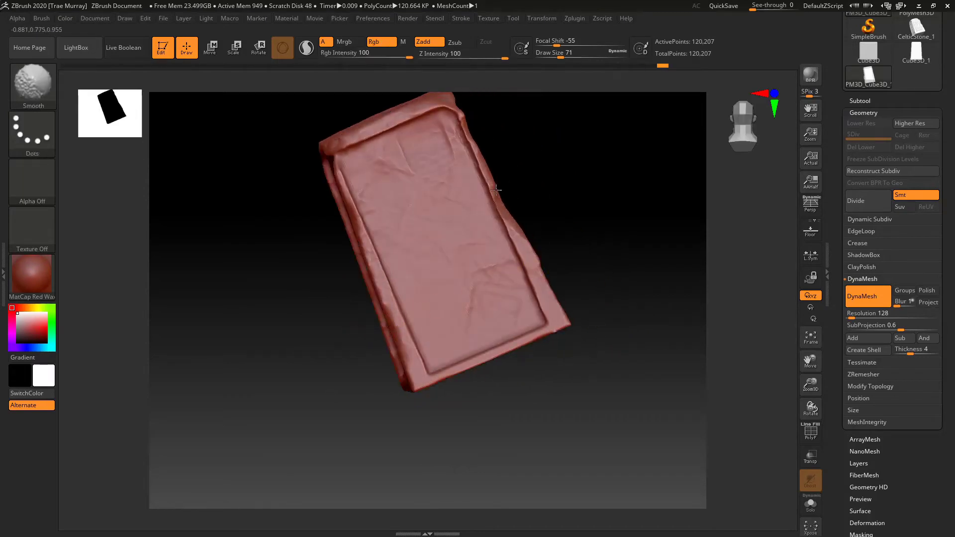
drag(639, 208, 494, 249)
mouse_move(406, 213)
right_down()
mouse_move(360, 262)
mouse_move(422, 269)
right_up()
key(shift)
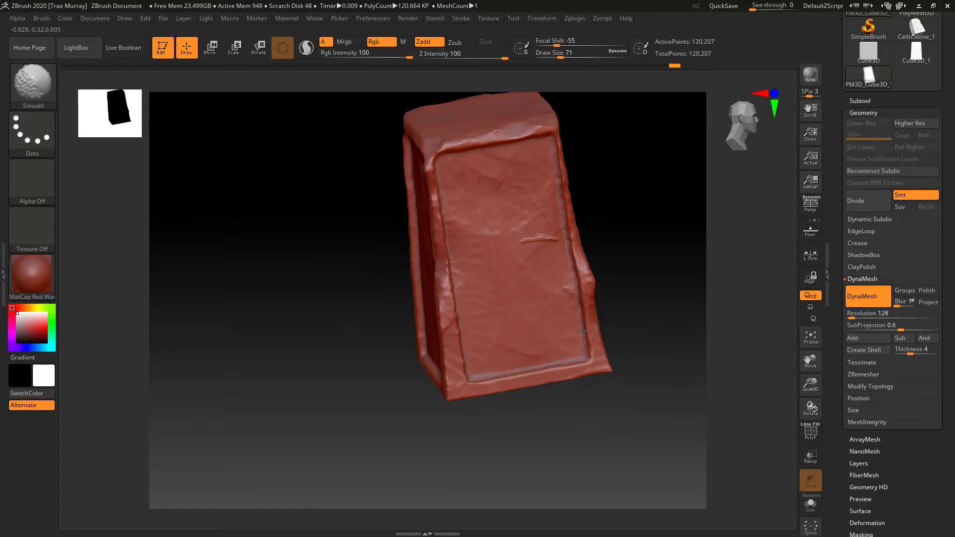
right_drag(582, 331, 531, 126)
key(shift)
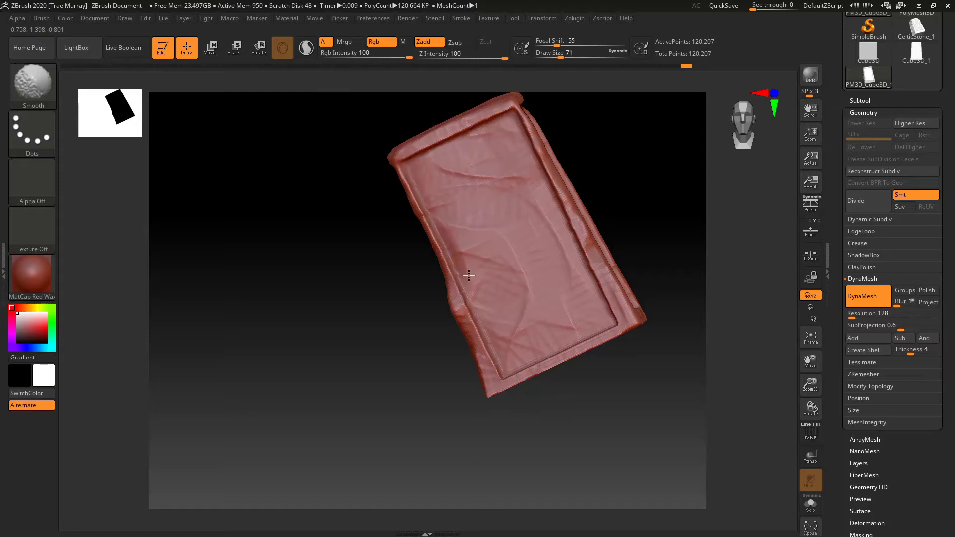
mouse_move(468, 276)
right_down()
mouse_move(356, 315)
mouse_move(297, 303)
right_up()
Face the stone's front panel and import knot4.png from the Celtic Alphas folder as a brush alpha
key(f)
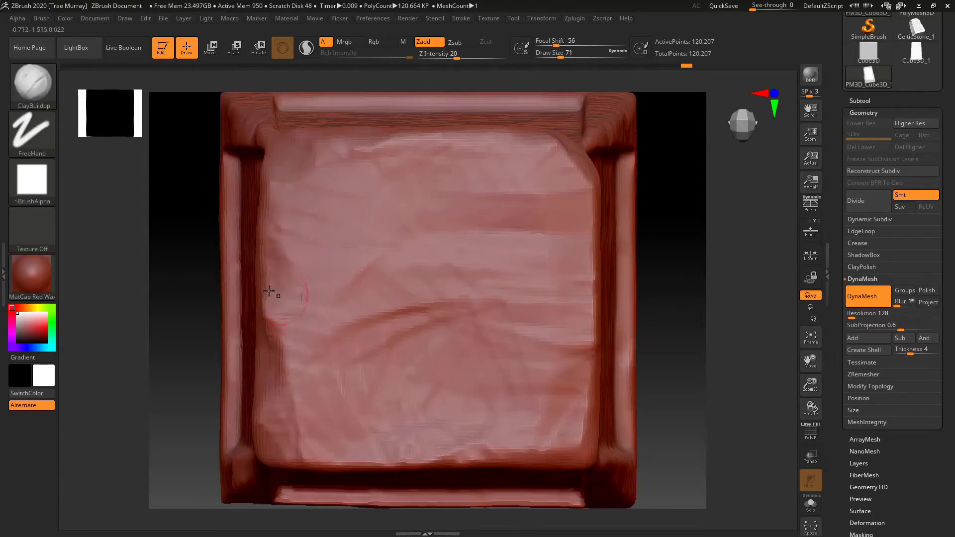
key(f)
right_drag(243, 312, 236, 271)
key(ctrl)
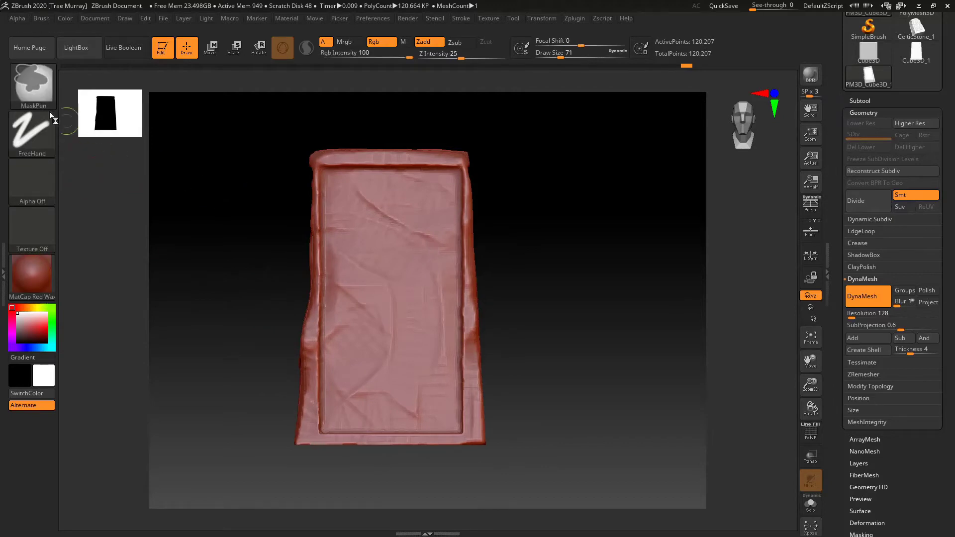
key(ctrl)
click(36, 186)
click(91, 377)
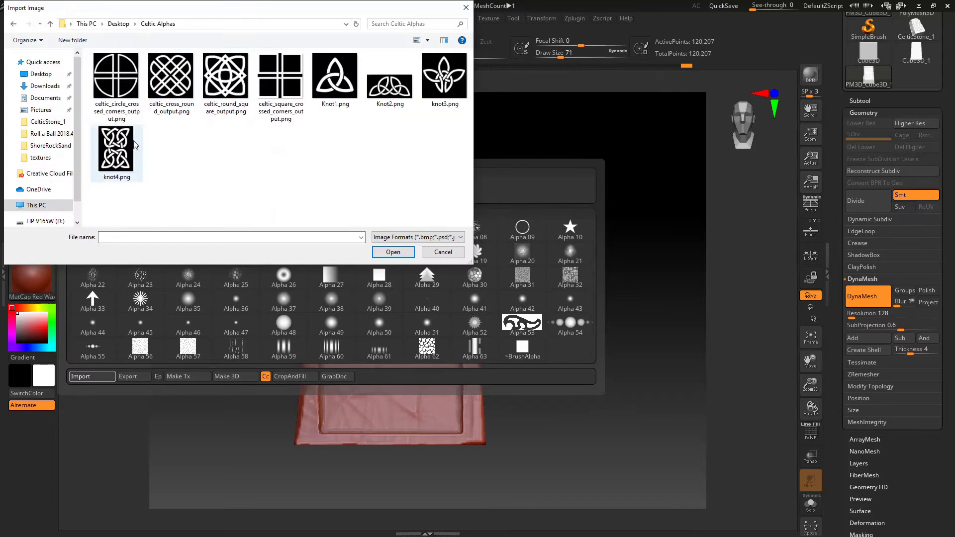
click(122, 153)
click(393, 252)
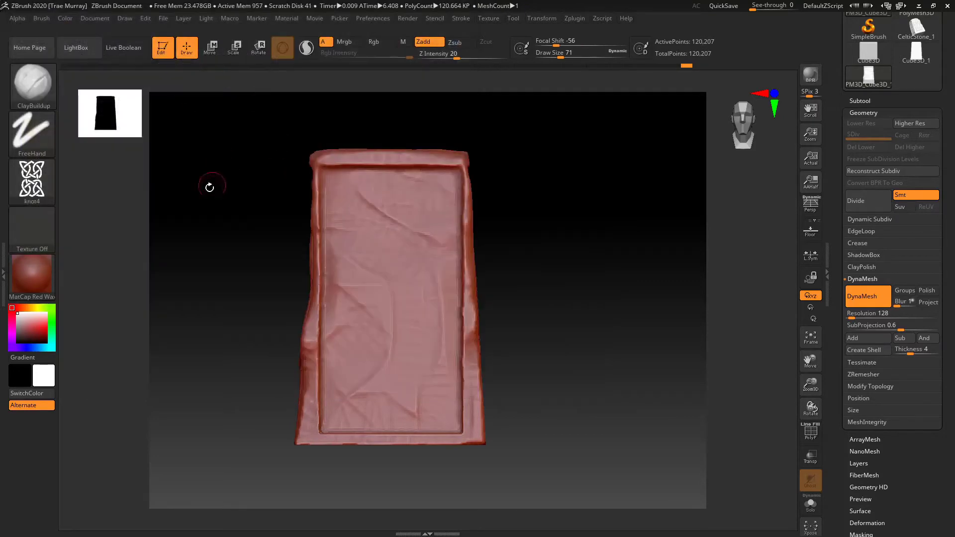
Set the ClayBuildup stroke to DragRect and update the stone's DynaMesh
click(23, 135)
click(143, 150)
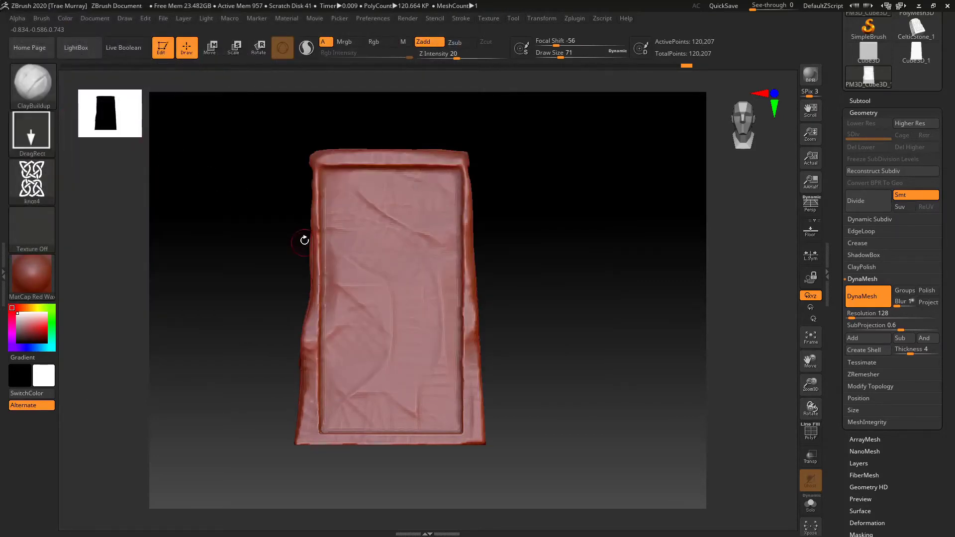
mouse_move(228, 162)
ctrl+mouse_down()
mouse_move(281, 317)
mouse_move(351, 426)
mouse_move(238, 331)
ctrl+mouse_up()
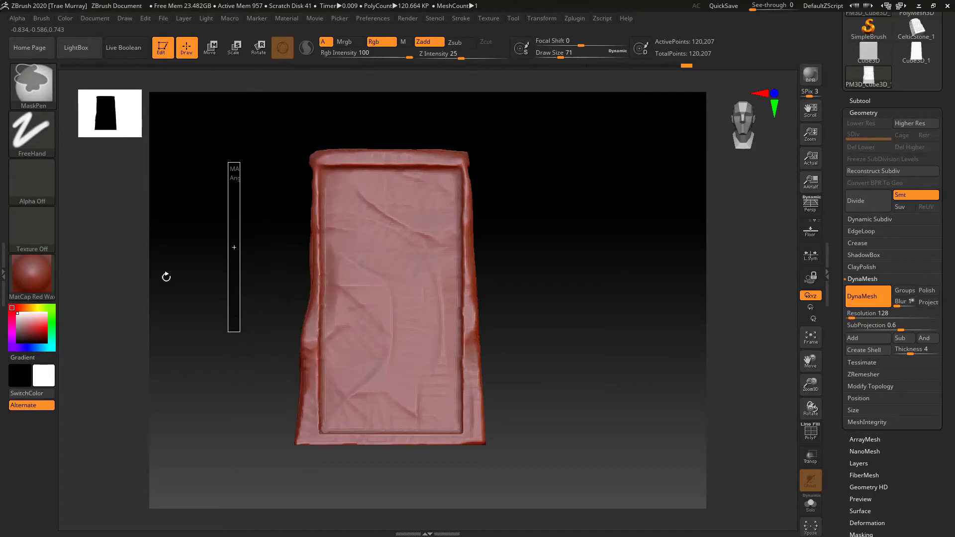
key(ctrl)
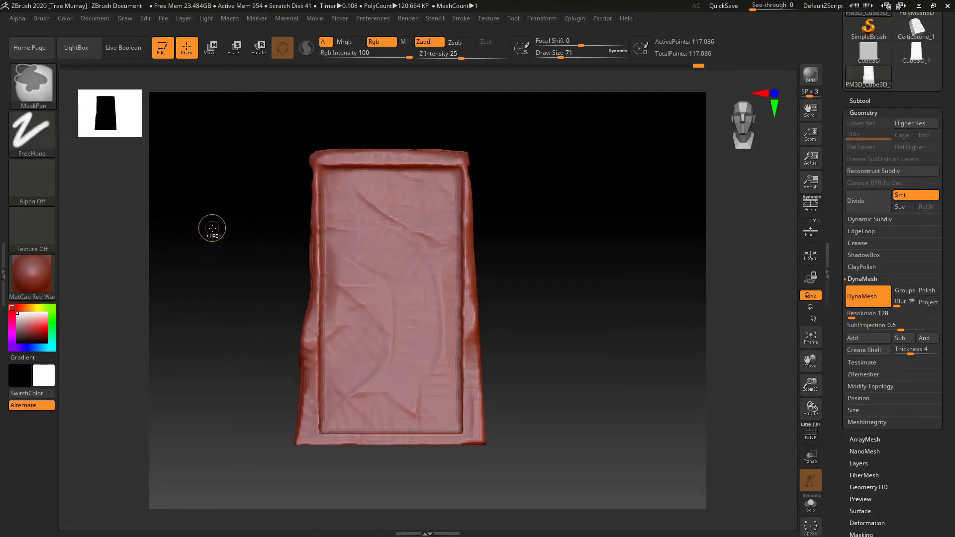
Assign the imported Celtic knot alpha to the MaskPen brush
click(48, 189)
click(90, 189)
key(ctrl)
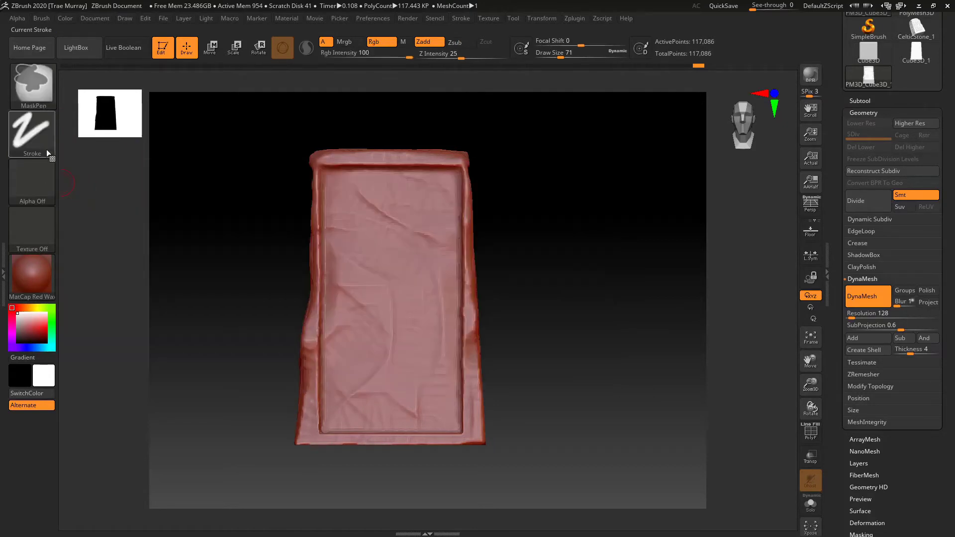
click(35, 184)
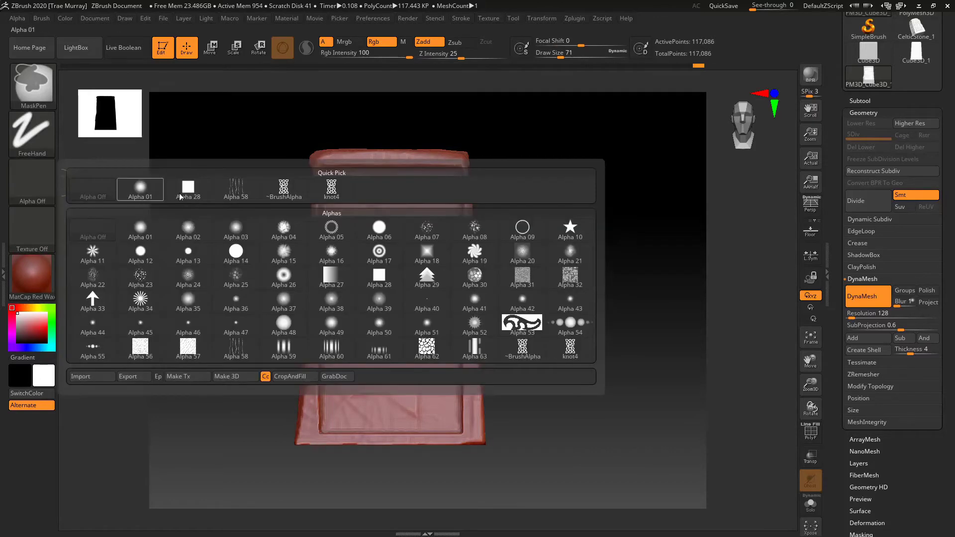
click(283, 194)
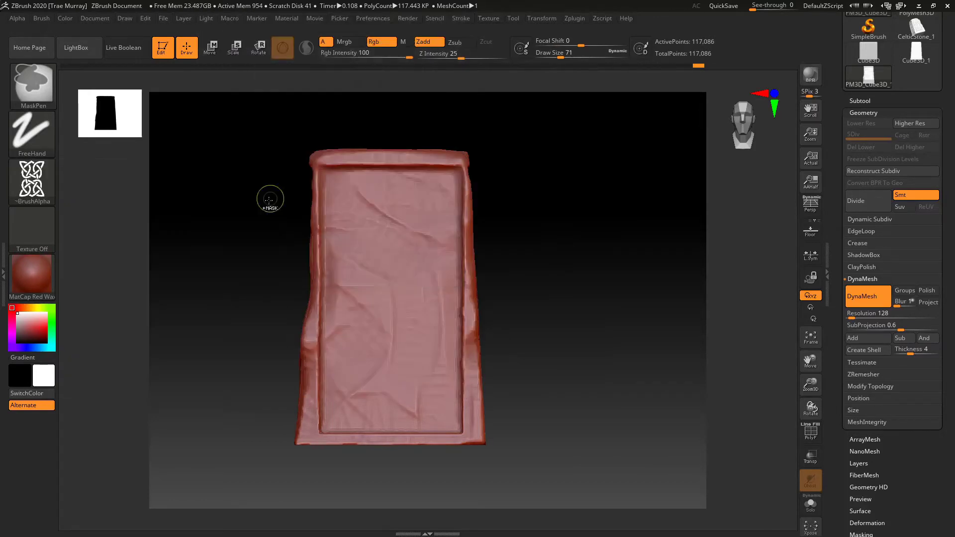
Try masking the Celtic knot pattern onto the stone's recessed side panels at the current mesh resolution
drag(208, 177, 465, 415)
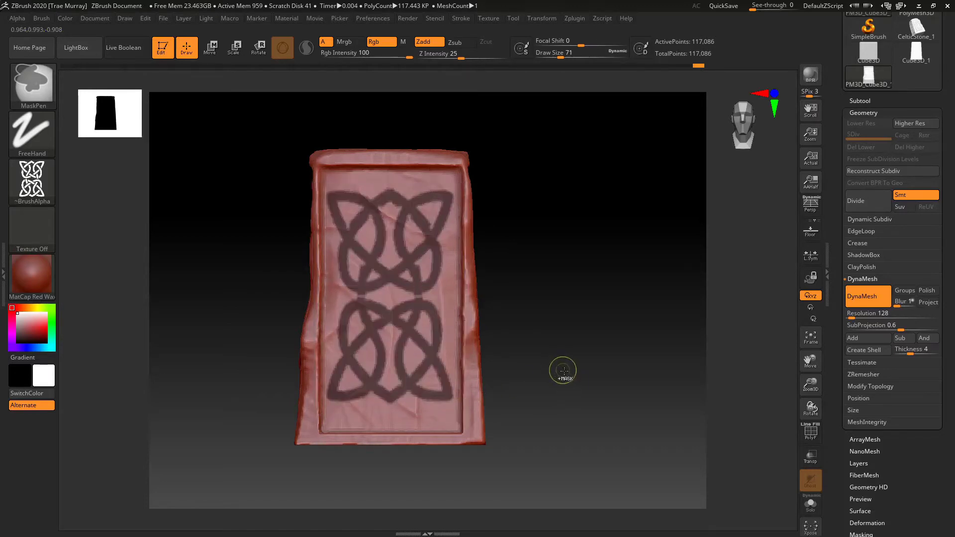
mouse_move(521, 378)
ctrl+mouse_down()
mouse_move(546, 376)
mouse_move(516, 362)
ctrl+mouse_up()
key(ctrl+z)
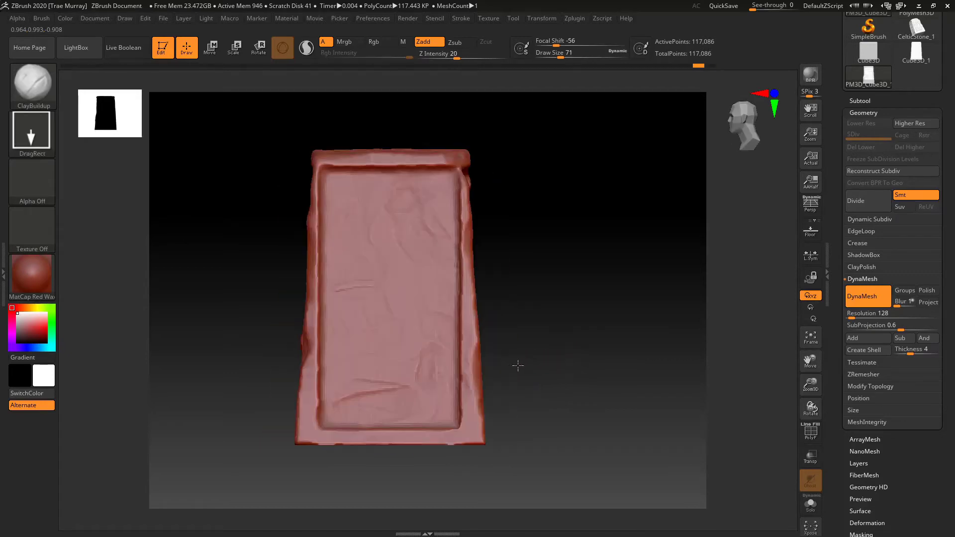
ctrl+drag(255, 179, 463, 418)
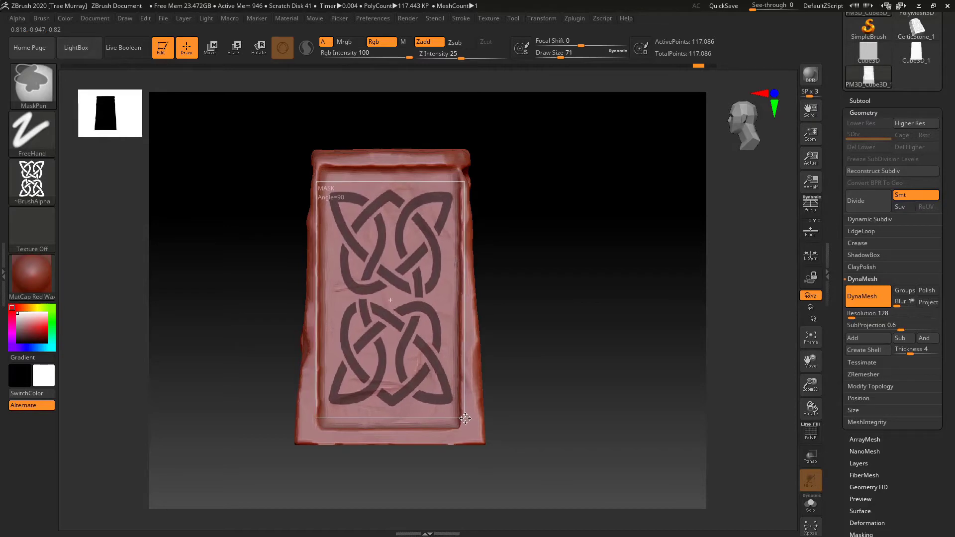
mouse_move(143, 321)
mouse_down()
mouse_move(252, 324)
mouse_move(237, 330)
mouse_move(191, 331)
mouse_move(268, 271)
mouse_up()
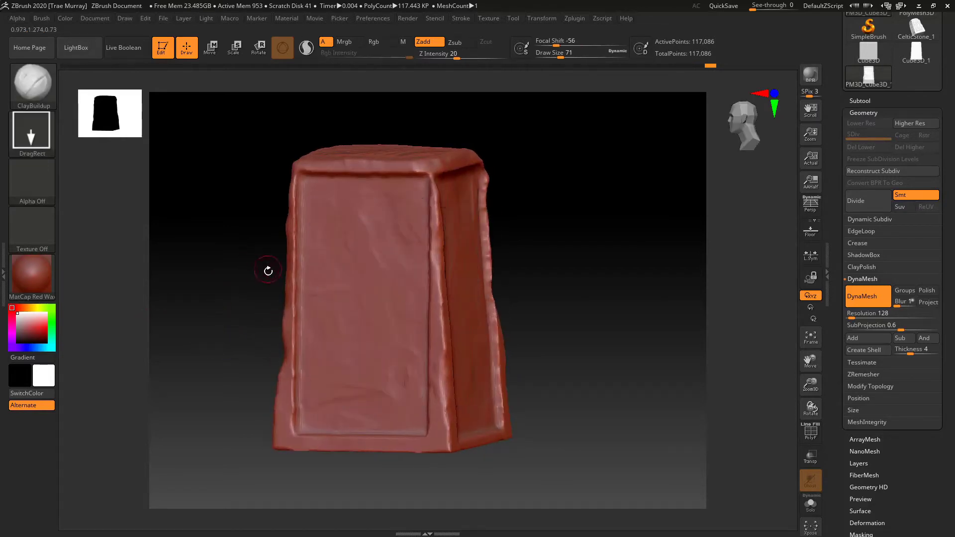
Set the DynaMesh resolution to 288, then switch DynaMesh off and divide the stone up to subdivision level 3
click(857, 313)
text(256)
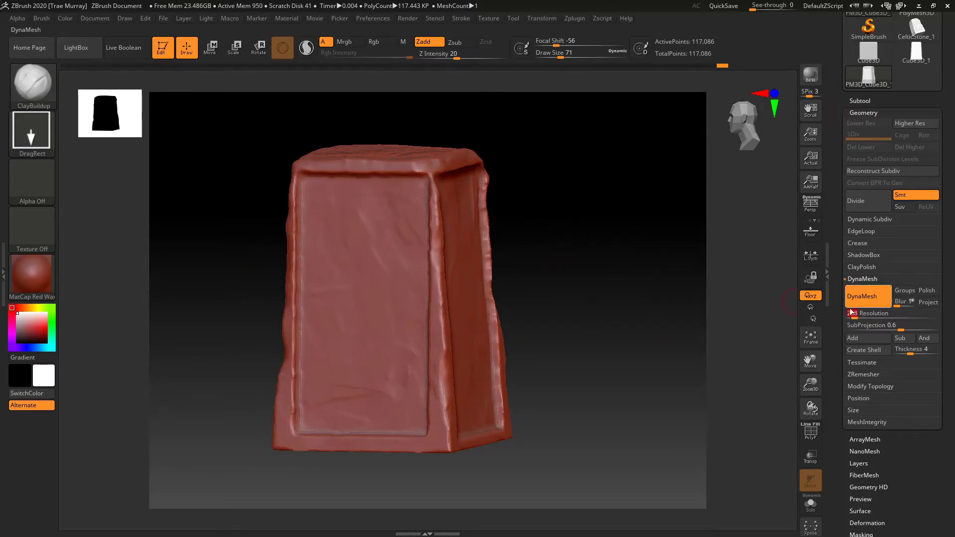
key(Return)
click(855, 297)
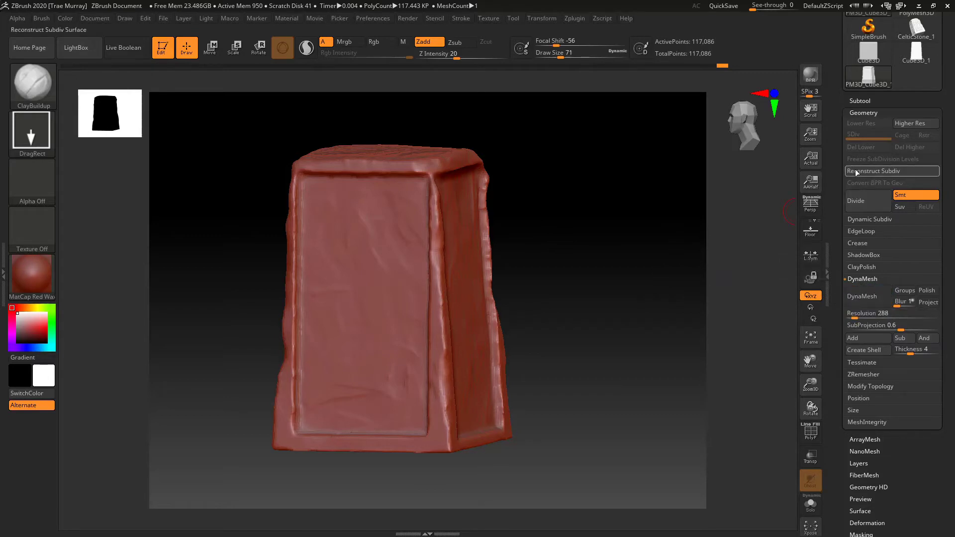
click(862, 202)
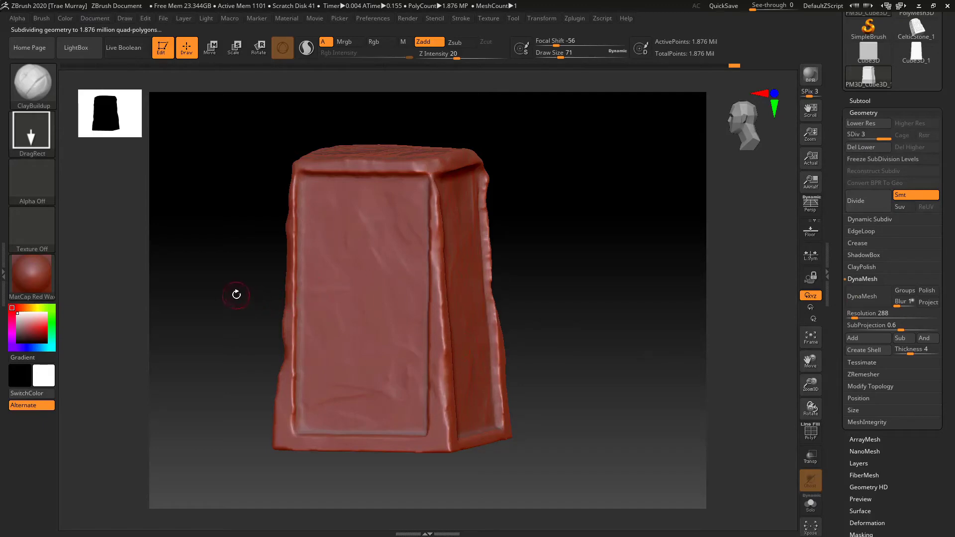
Face the stone's side panels squarely and mask the Celtic knot pattern across the recessed areas
shift+drag(236, 294, 244, 290)
mouse_move(213, 181)
ctrl+mouse_down()
mouse_move(356, 404)
mouse_move(390, 437)
mouse_move(494, 430)
mouse_move(462, 426)
mouse_move(463, 412)
ctrl+mouse_up()
mouse_move(223, 305)
shift+mouse_down()
mouse_move(205, 325)
mouse_move(233, 298)
shift+mouse_up()
ctrl+drag(233, 198, 494, 425)
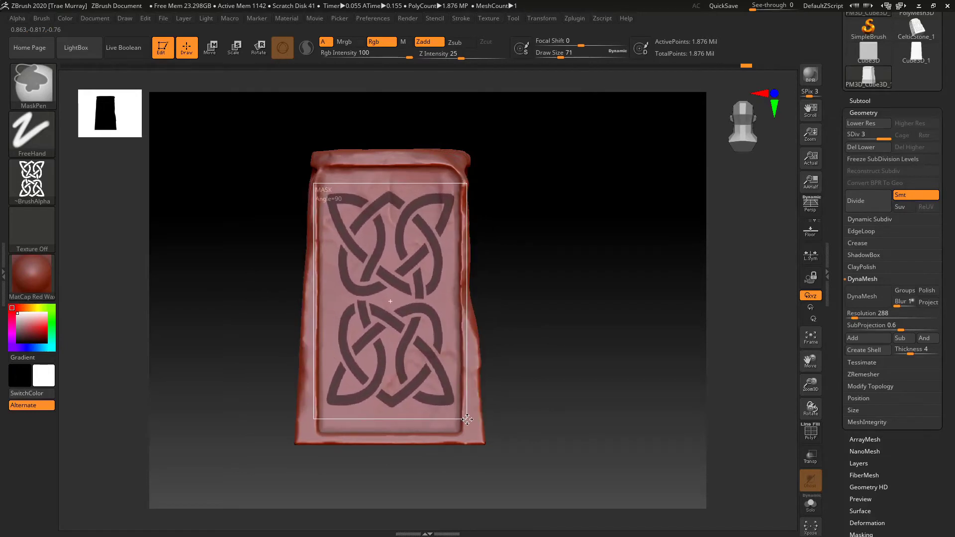
ctrl+drag(467, 420, 467, 420)
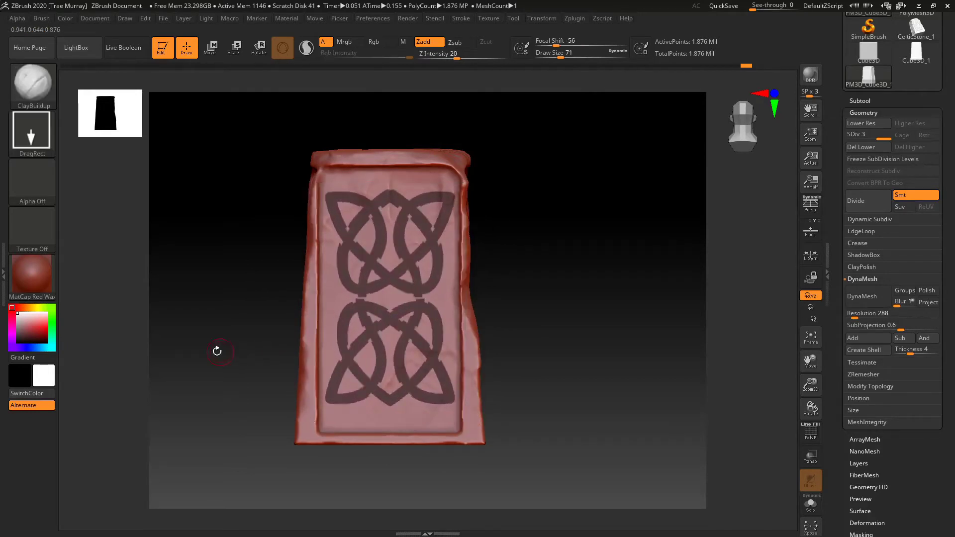
Replace the doubled, overlapping knot mask on the facing panel with a single clean knot mask
mouse_move(226, 336)
mouse_down()
mouse_move(262, 345)
mouse_move(217, 346)
mouse_up()
ctrl+drag(251, 296, 358, 303)
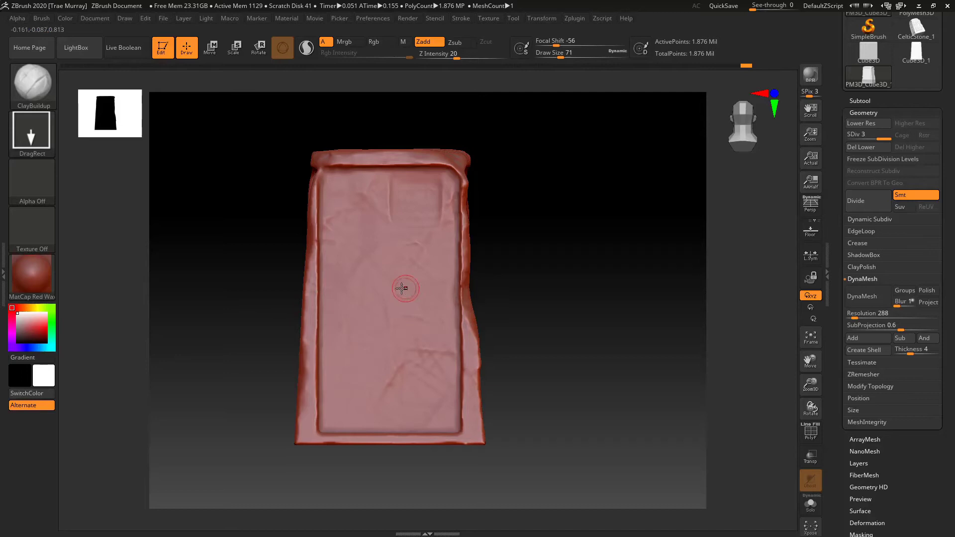
mouse_move(224, 177)
ctrl+mouse_down()
mouse_move(380, 411)
mouse_move(469, 422)
mouse_move(466, 413)
ctrl+mouse_up()
drag(267, 337, 208, 341)
drag(210, 303, 233, 317)
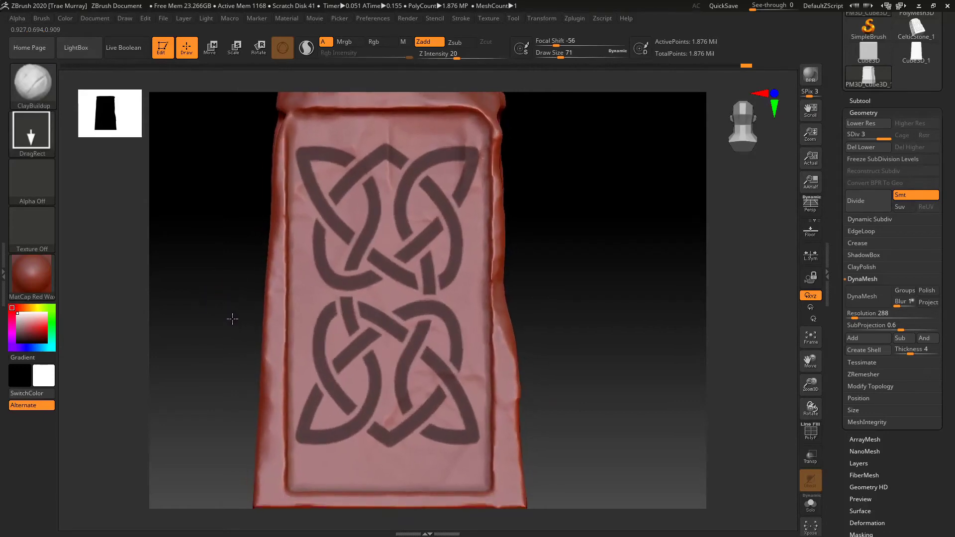
Turn off the MaskPen's alpha and touch up the knot mask freehand on the facing panel
alt+drag(584, 243, 585, 282)
key(ctrl)
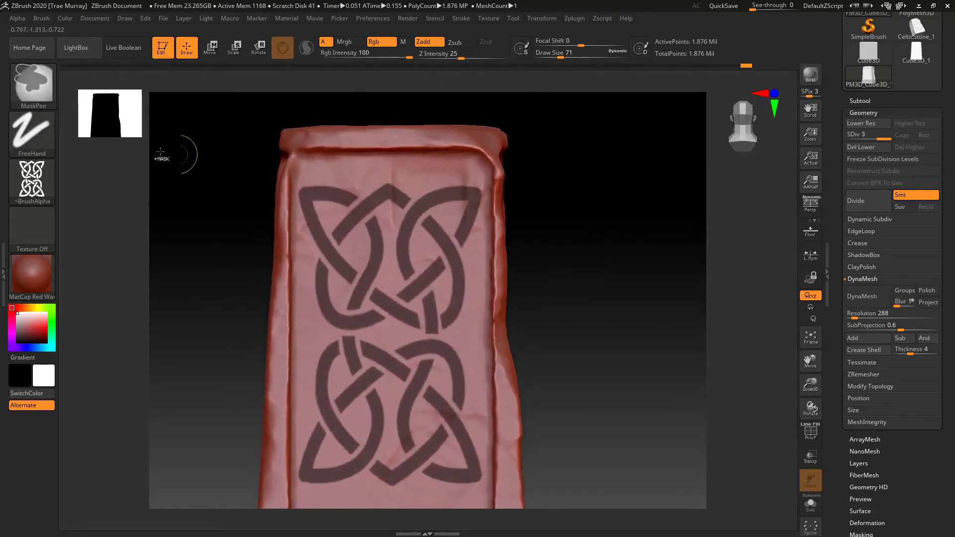
key(ctrl)
click(32, 182)
click(95, 197)
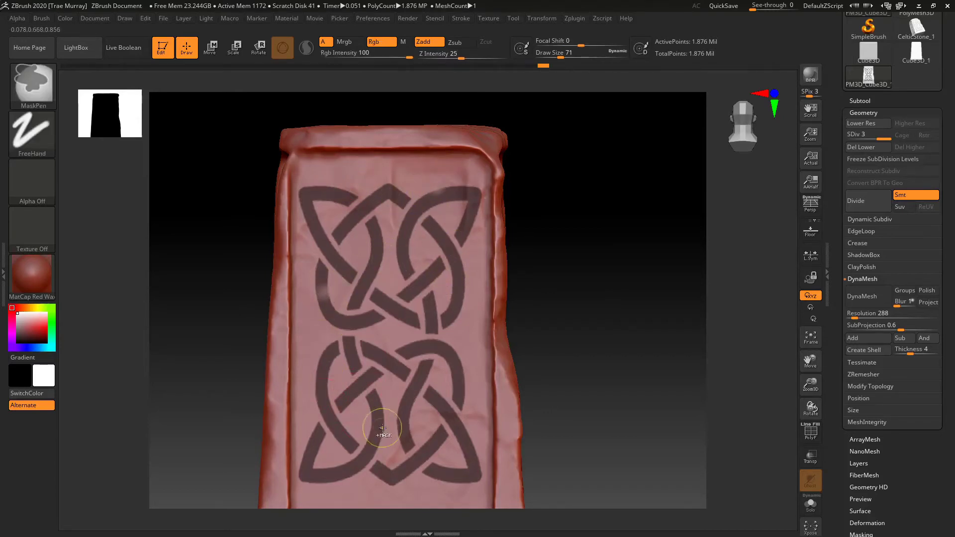
Invert the mask so only the knot patterns stay editable, and open the Deformation settings
mouse_move(191, 365)
alt+mouse_down()
mouse_move(188, 320)
mouse_move(206, 341)
alt+mouse_up()
mouse_move(206, 342)
mouse_down()
mouse_move(427, 343)
mouse_move(474, 267)
mouse_up()
ctrl+click(477, 304)
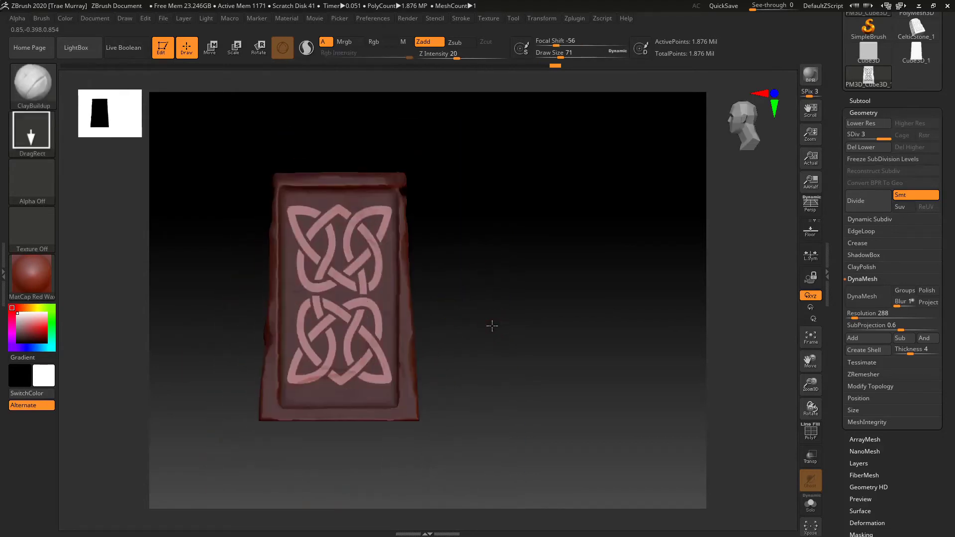
alt+drag(490, 324, 503, 345)
scroll(840, 310, down, 6)
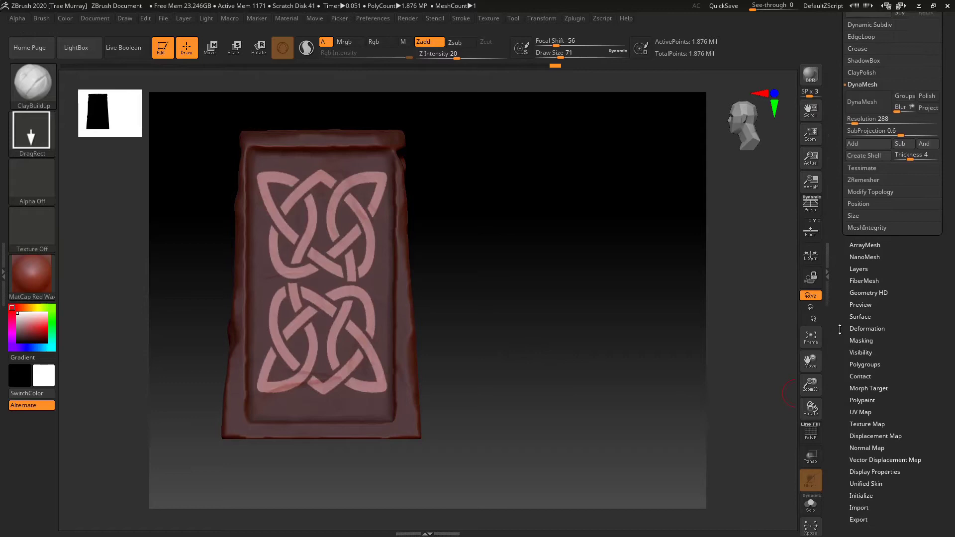
click(867, 226)
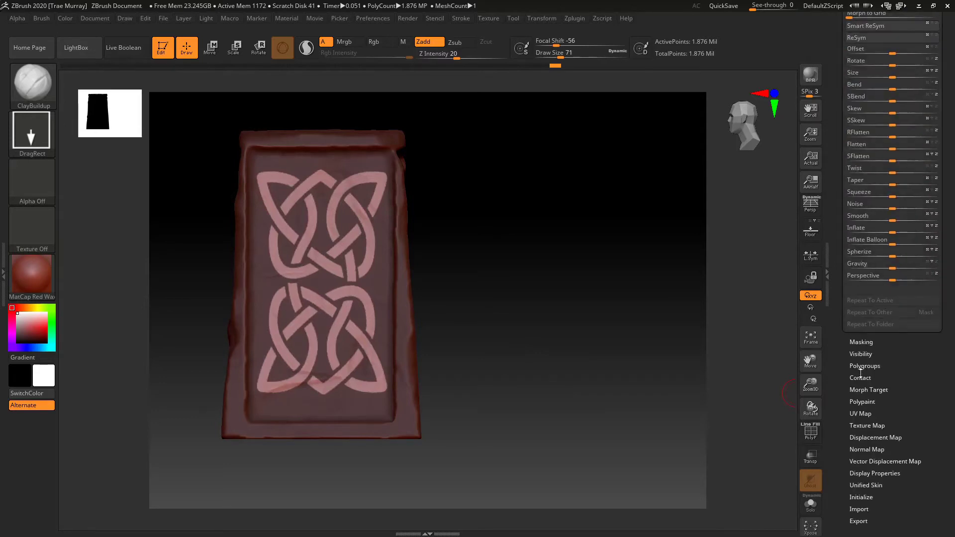
Try the Gravity deformation on the unmasked knot pattern and undo it
click(848, 265)
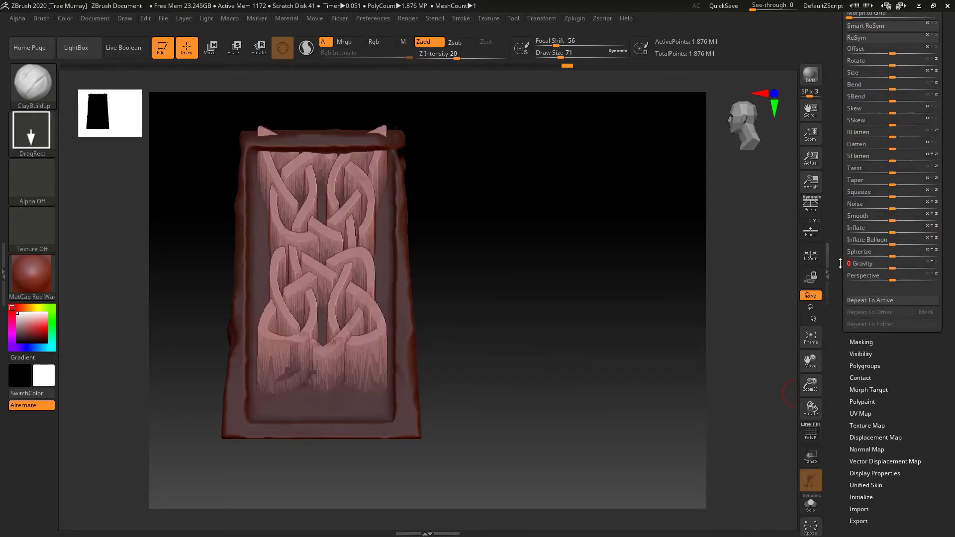
click(893, 231)
key(ctrl+z)
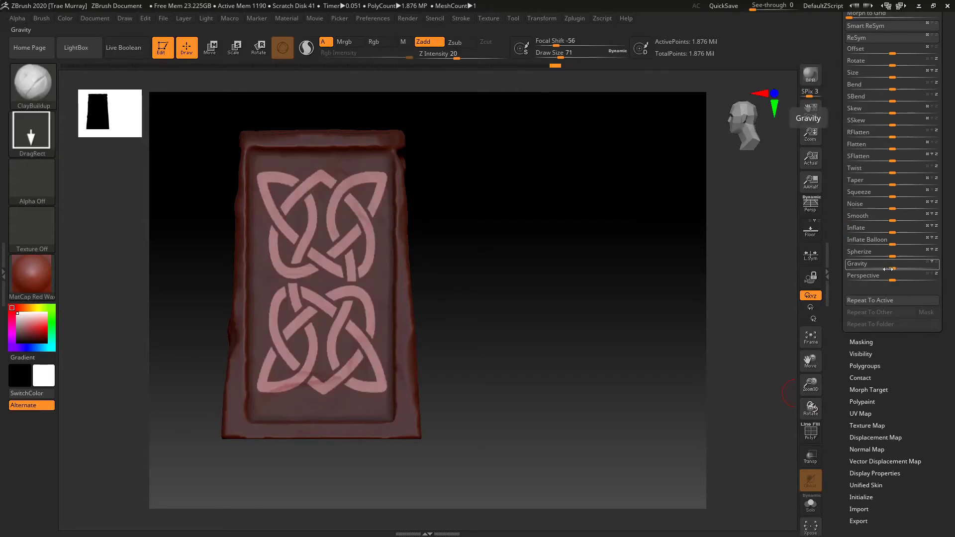
Try raising the unmasked knot patterns from the panels with the Inflate deformation
click(891, 230)
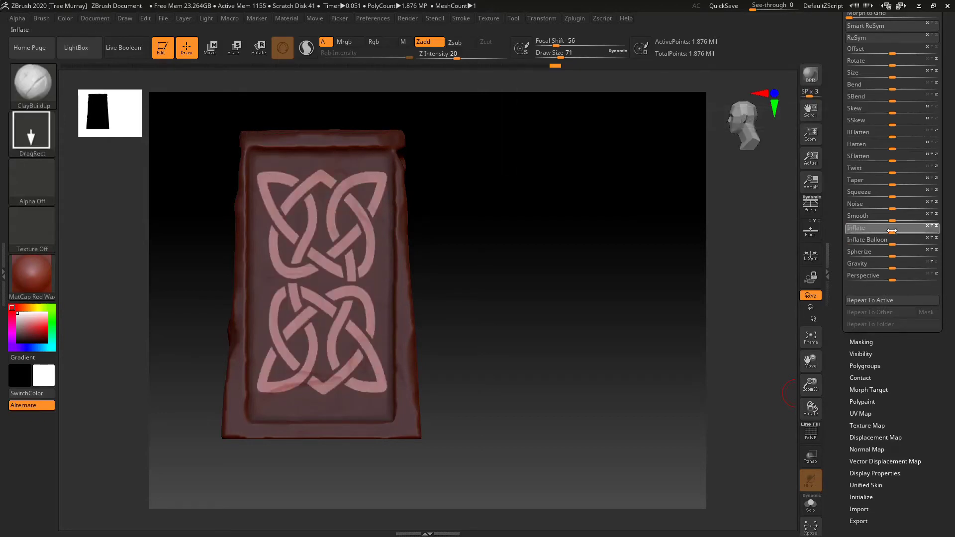
drag(902, 230, 925, 232)
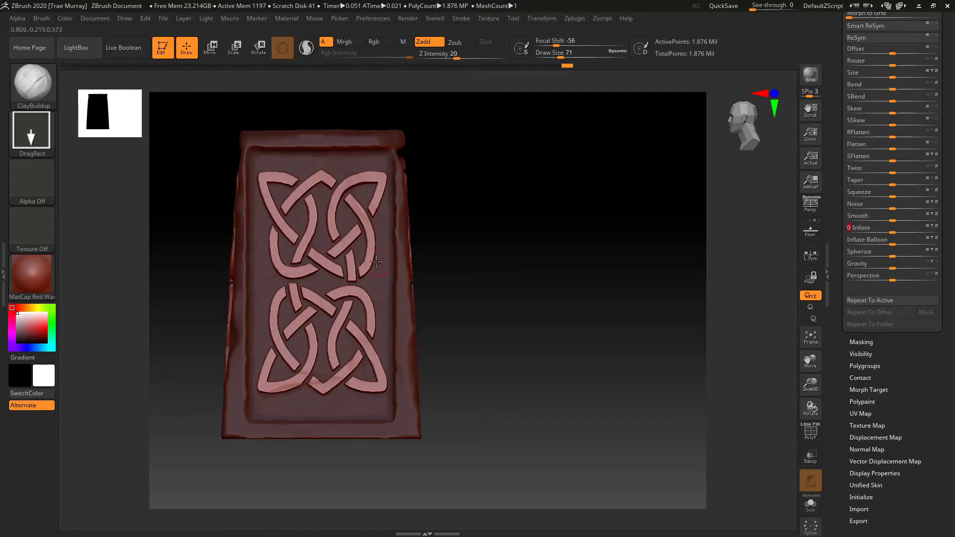
mouse_move(461, 266)
mouse_down()
mouse_move(471, 285)
mouse_move(529, 277)
mouse_move(538, 307)
mouse_move(554, 302)
mouse_move(541, 294)
mouse_move(550, 283)
mouse_move(602, 307)
mouse_up()
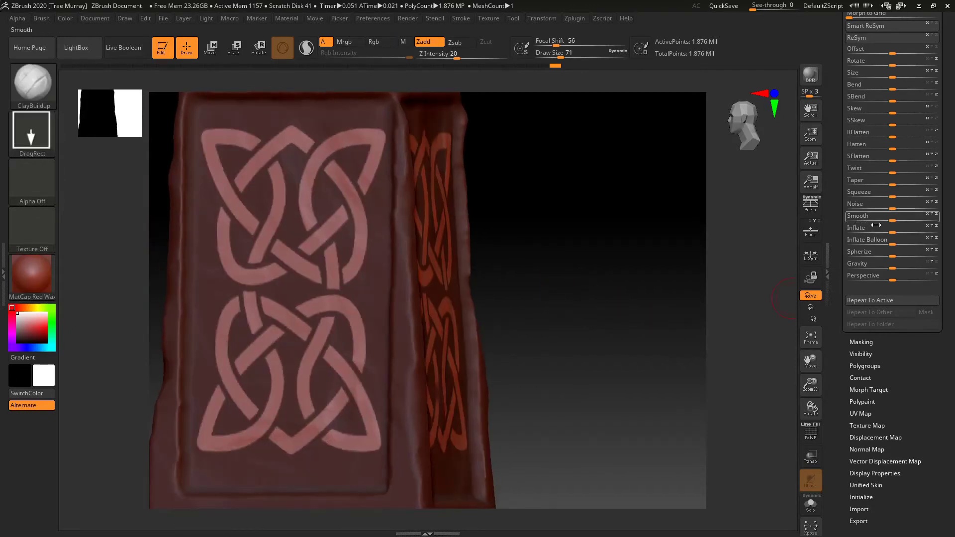
drag(875, 225, 914, 227)
mouse_move(560, 279)
mouse_down()
mouse_move(267, 300)
mouse_move(277, 294)
mouse_move(279, 312)
mouse_move(264, 286)
mouse_move(274, 305)
mouse_move(238, 332)
mouse_move(249, 314)
mouse_up()
Inflate the unmasked Celtic knots outward from the side panels and clear the mask
ctrl+click(265, 300)
ctrl+click(253, 296)
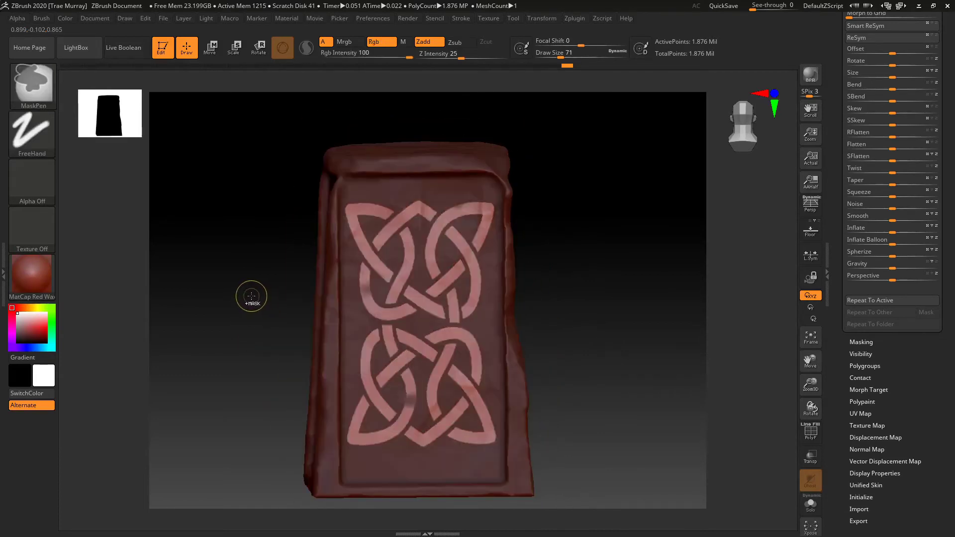
ctrl+click(384, 190)
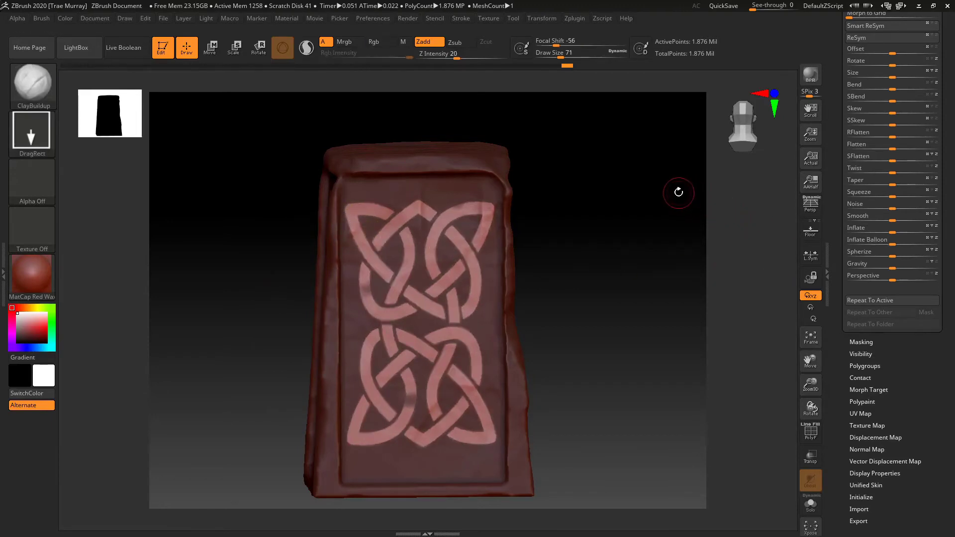
drag(678, 192, 703, 195)
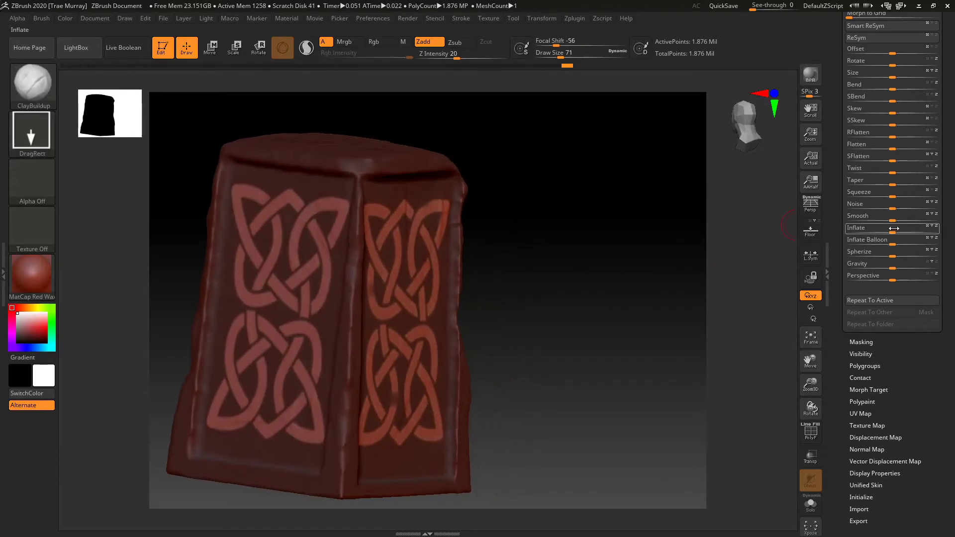
drag(893, 228, 915, 231)
drag(661, 281, 596, 281)
shift+drag(233, 310, 197, 317)
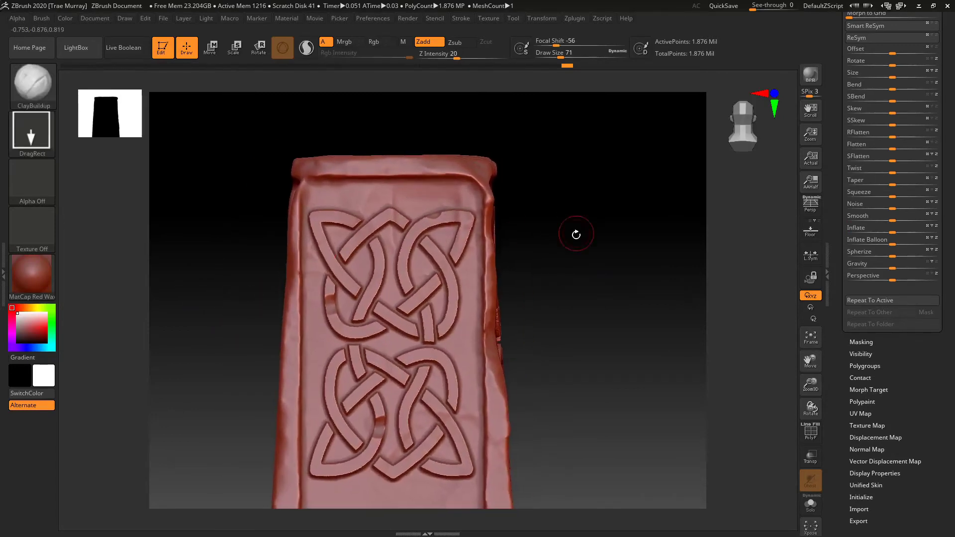
Lower the stone's geometry to subdivision level 1
drag(575, 234, 597, 186)
drag(831, 98, 831, 76)
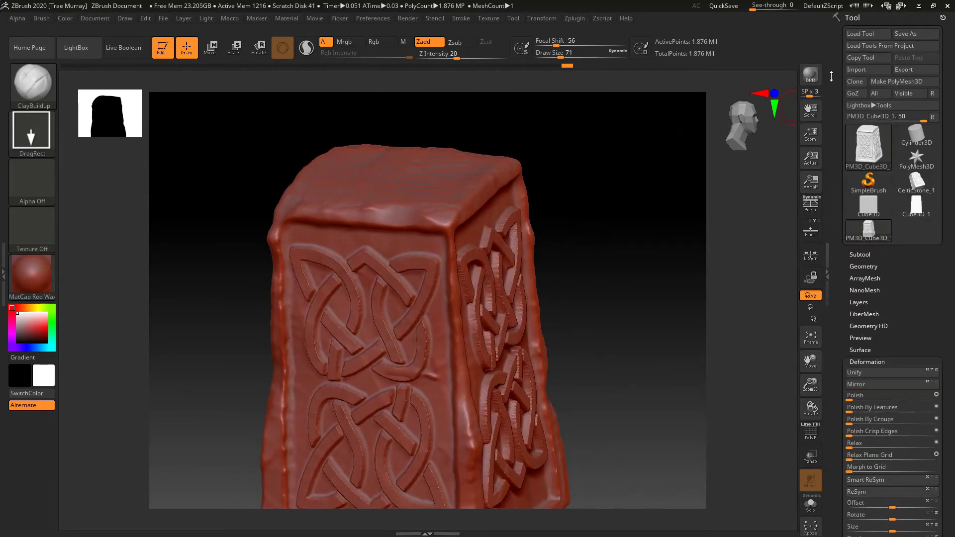
click(863, 266)
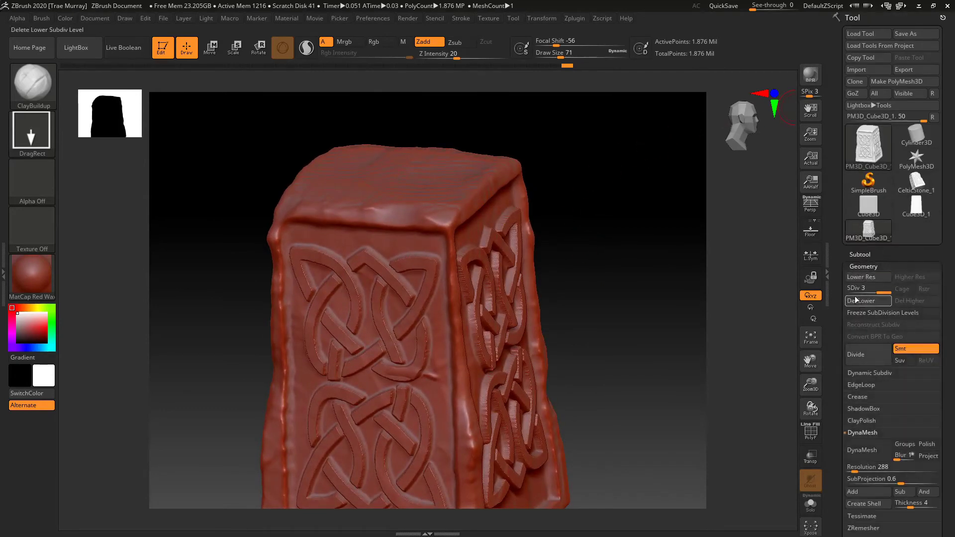
double_click(858, 278)
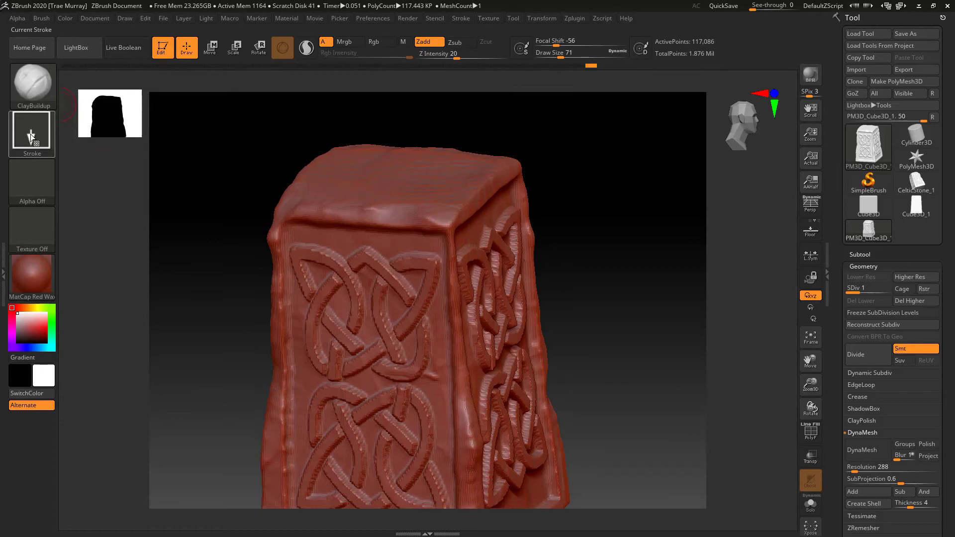
Change the ClayBuildup brush's stroke to FreeHand
click(30, 136)
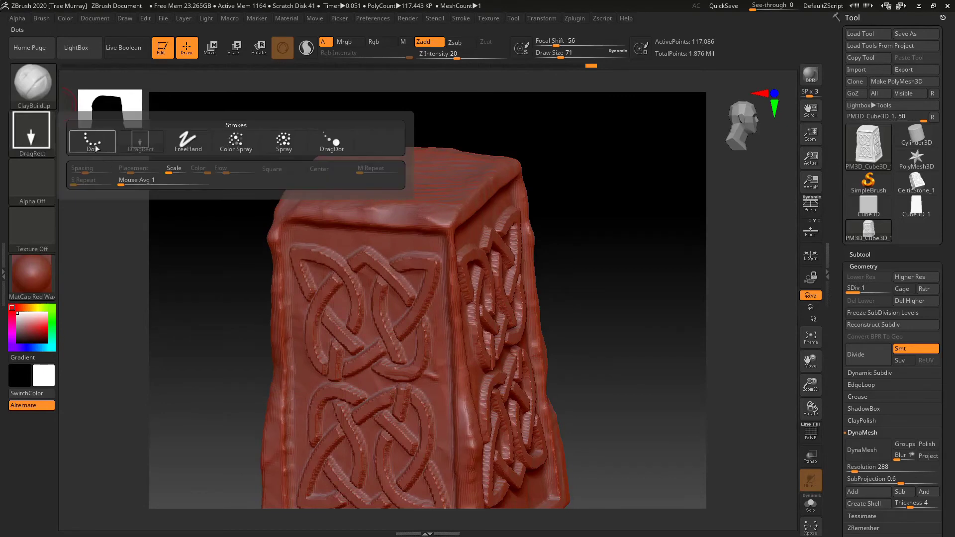
click(93, 143)
click(28, 142)
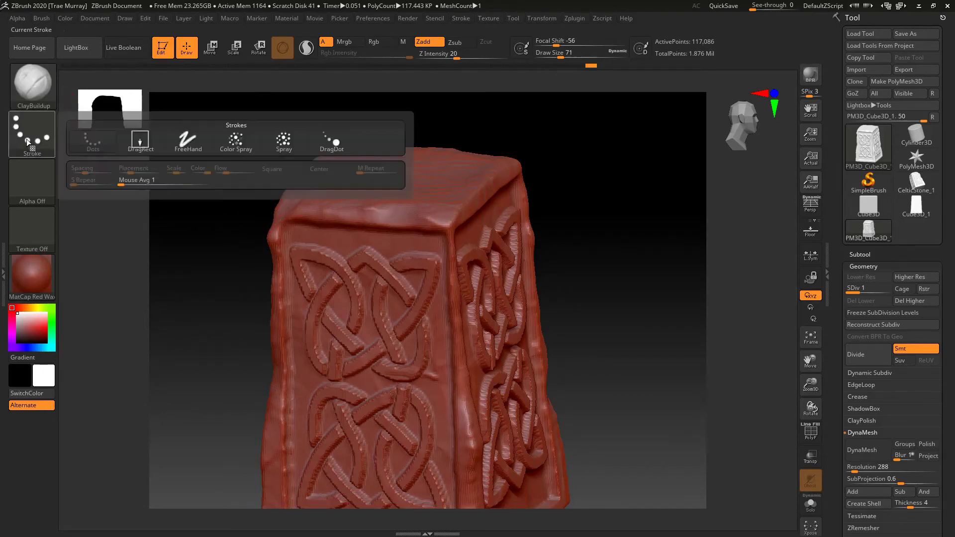
click(197, 142)
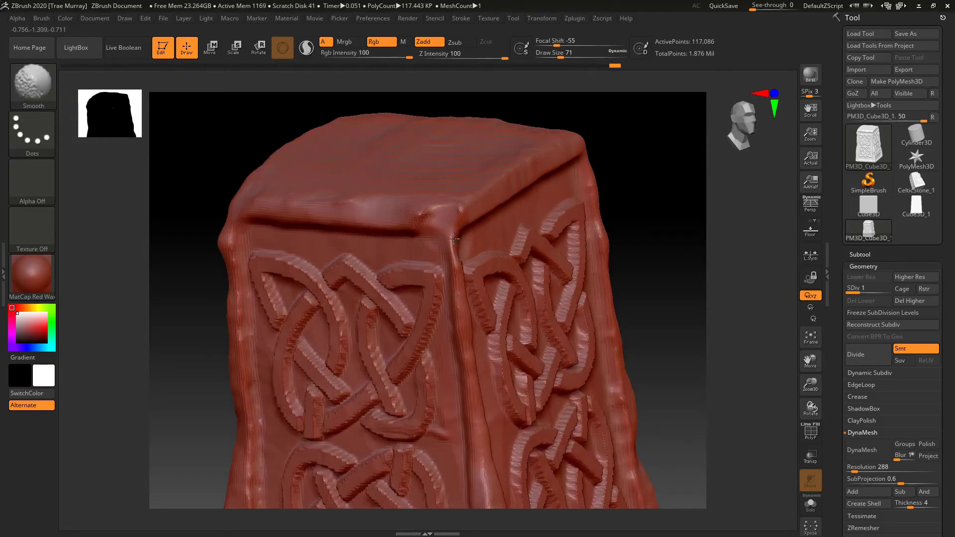
Browse the Lightbox brush library and return to the ClayBuildup brush
click(76, 47)
click(178, 79)
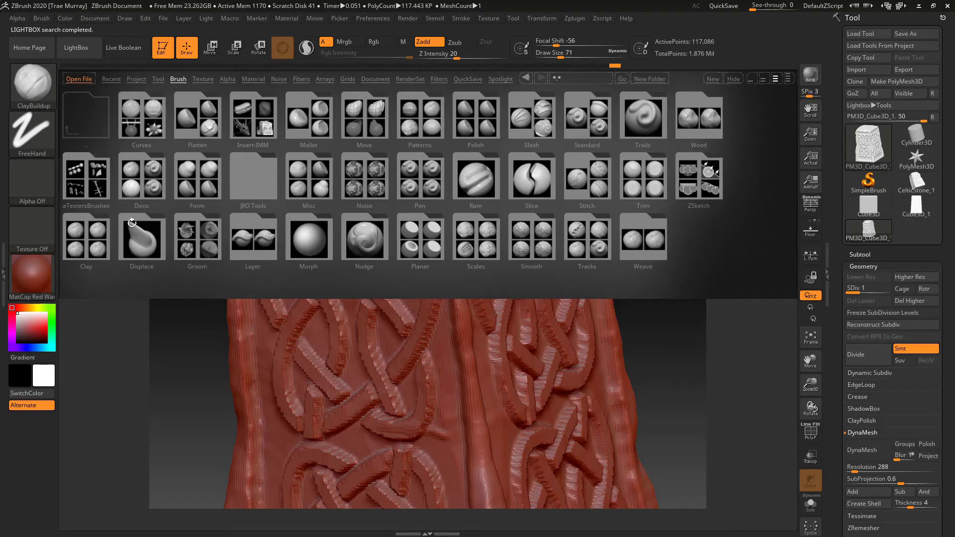
click(308, 124)
double_click(139, 114)
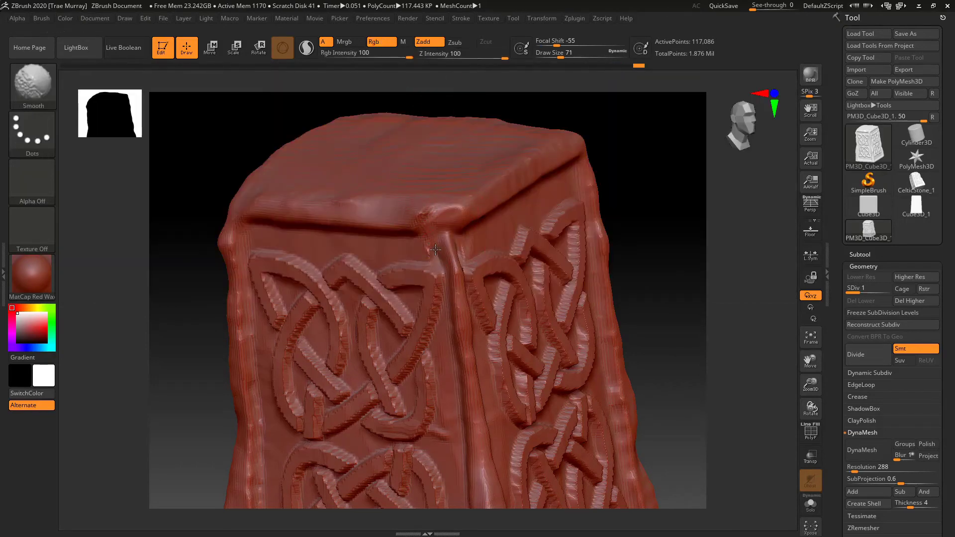
key(b)
click(141, 98)
Reshape and smooth the stone's upper front corner where the top rim meets the two panels
drag(448, 234, 415, 226)
shift+drag(445, 218, 450, 241)
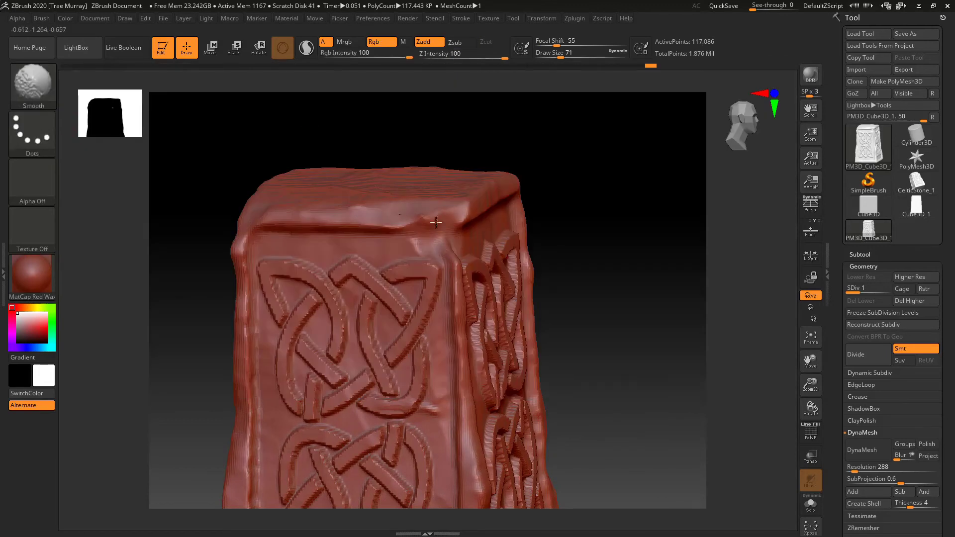
right_drag(477, 209, 447, 233)
drag(460, 205, 445, 211)
Assign Alpha 28 to the ClayBuildup brush and roughen the top rim near the front corner with draw size 128
click(32, 179)
click(473, 211)
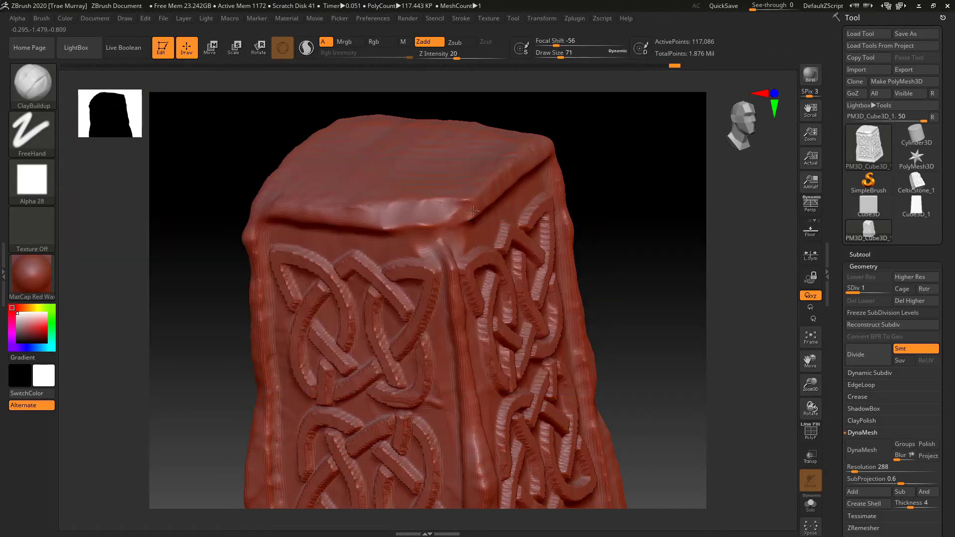
drag(380, 231, 437, 223)
drag(214, 329, 248, 303)
drag(363, 215, 415, 214)
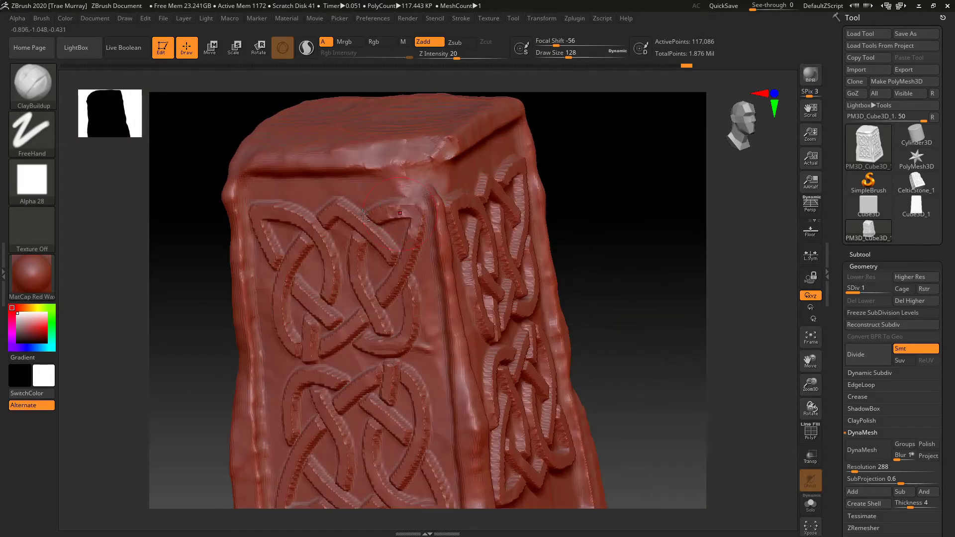
Set the draw size to 87 and wear away parts of the upper knot and the panel's left border
drag(209, 338, 240, 338)
key(space)
mouse_move(293, 295)
mouse_down()
mouse_move(280, 294)
mouse_move(398, 288)
mouse_up()
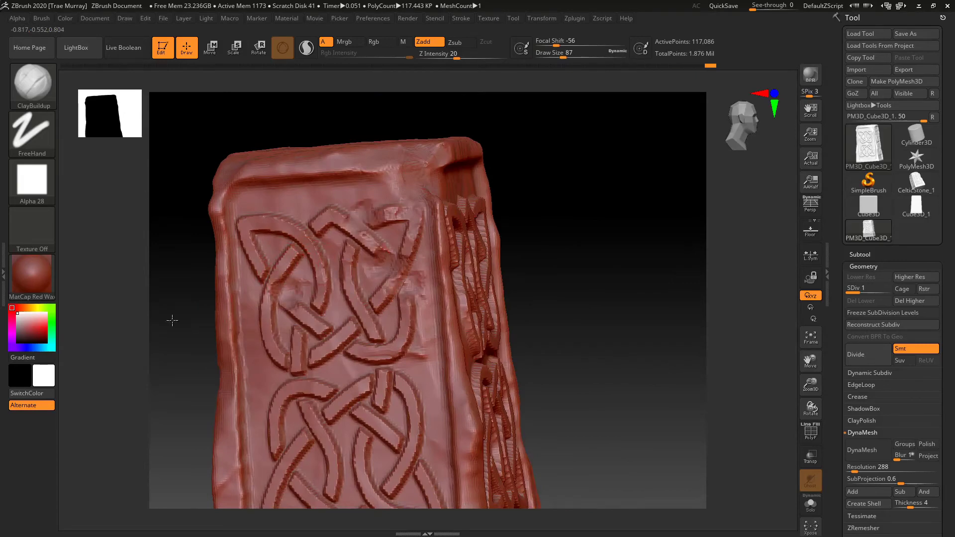
drag(172, 320, 191, 318)
alt+drag(191, 318, 194, 216)
alt+drag(323, 260, 264, 254)
drag(164, 264, 197, 261)
alt+drag(222, 249, 276, 244)
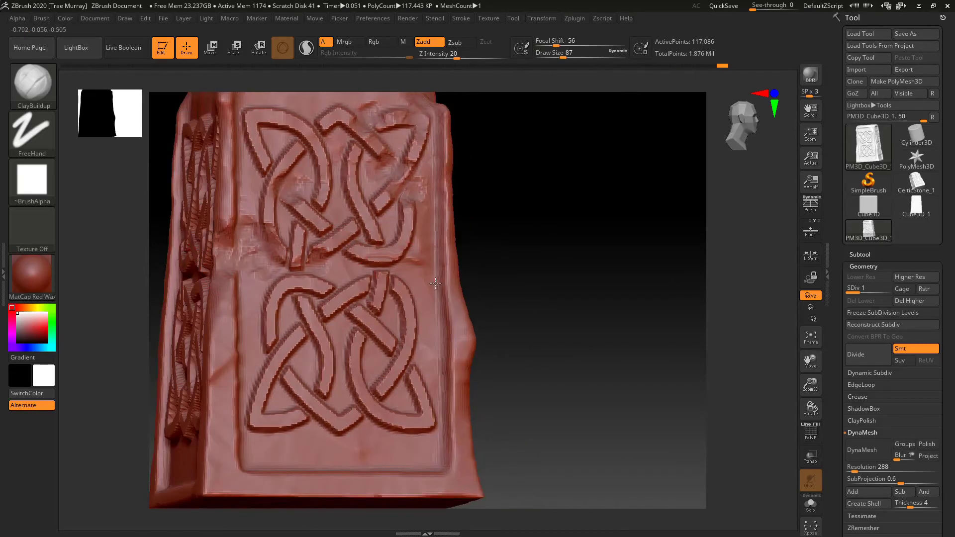
Carve chips and notches into the borders and vertical edges around the knot panels
alt+drag(435, 283, 450, 291)
drag(499, 313, 472, 336)
mouse_move(440, 309)
alt+mouse_down()
mouse_move(368, 324)
mouse_move(339, 350)
alt+mouse_up()
mouse_move(301, 388)
alt+mouse_down()
mouse_move(293, 423)
mouse_move(310, 460)
alt+mouse_up()
alt+drag(492, 348, 492, 279)
mouse_move(492, 278)
shift+mouse_down()
mouse_move(235, 248)
mouse_move(293, 288)
shift+mouse_up()
alt+drag(359, 251, 366, 253)
shift+drag(524, 299, 492, 268)
alt+drag(492, 268, 458, 229)
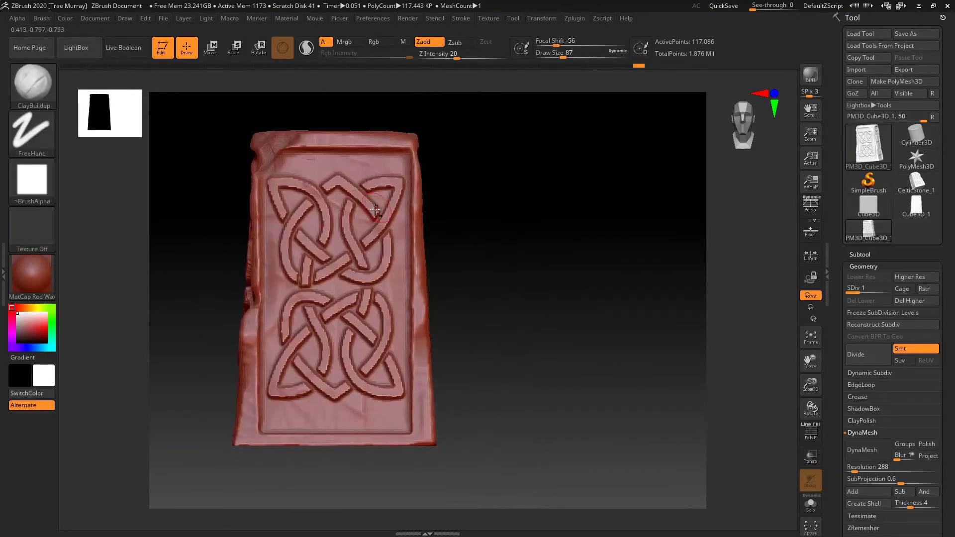
Erode the next panel's knots and upper-left corner, enlarging the ClayBuildup draw size to 140
mouse_move(377, 288)
mouse_down()
mouse_move(365, 282)
mouse_move(356, 333)
mouse_move(385, 311)
mouse_up()
mouse_move(331, 392)
alt+mouse_down()
mouse_move(293, 400)
mouse_move(321, 385)
mouse_move(260, 425)
mouse_move(254, 386)
alt+mouse_up()
alt+drag(421, 378, 418, 344)
mouse_move(326, 226)
alt+mouse_down()
mouse_move(323, 205)
mouse_move(268, 186)
alt+mouse_up()
key(space)
drag(251, 173, 240, 172)
alt+drag(281, 199, 263, 184)
drag(219, 162, 298, 199)
Break up the top corner between two adjoining faces and its rim, reducing the draw size to 132
alt+drag(477, 249, 572, 343)
alt+drag(366, 266, 341, 245)
drag(681, 294, 518, 278)
alt+drag(456, 244, 469, 259)
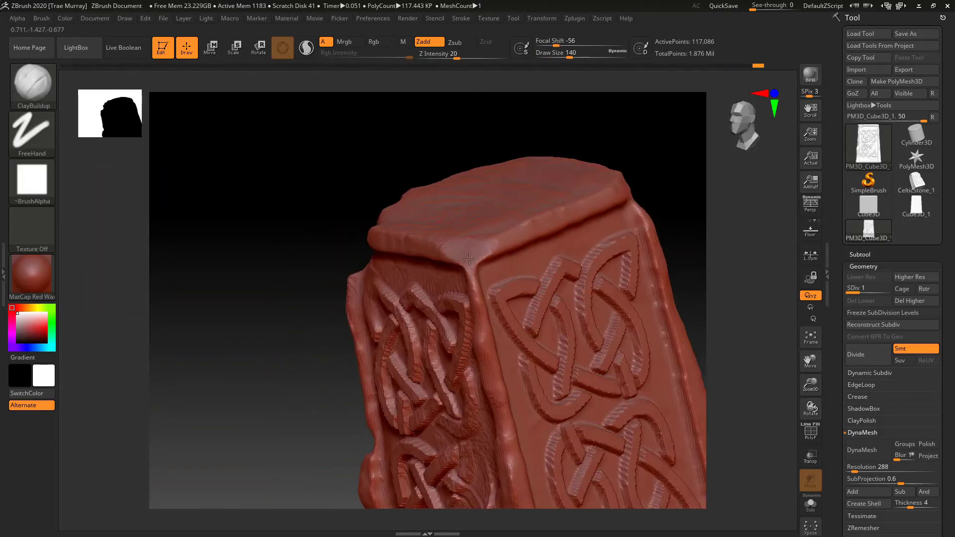
alt+drag(318, 224, 279, 198)
mouse_move(278, 219)
mouse_down()
mouse_move(341, 214)
mouse_move(263, 216)
mouse_up()
alt+drag(482, 258, 497, 249)
drag(604, 290, 542, 318)
alt+drag(541, 318, 577, 351)
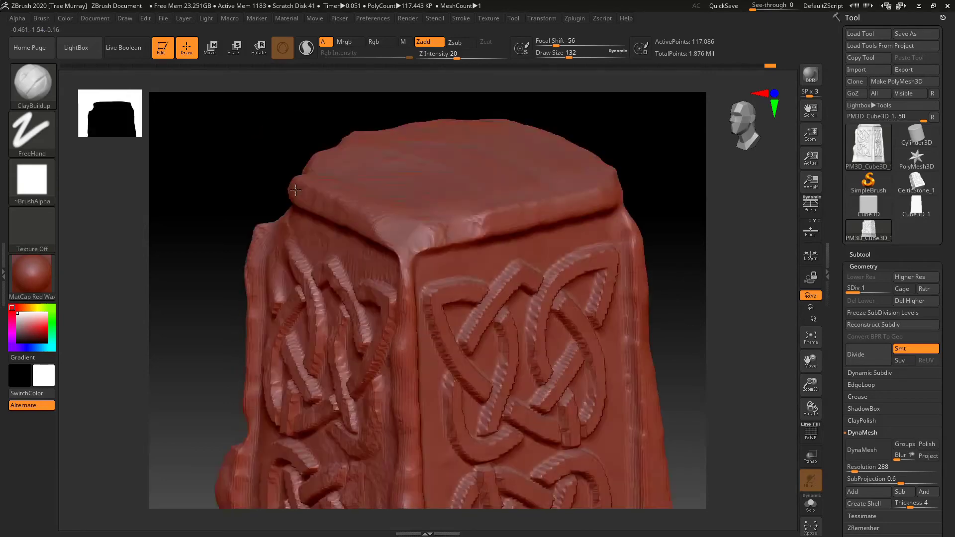
Gouge the top rim and wear away the upper part of the knot below it
drag(295, 190, 299, 219)
alt+drag(609, 167, 535, 198)
alt+drag(367, 215, 318, 177)
mouse_move(216, 258)
mouse_down()
mouse_move(212, 222)
mouse_move(341, 209)
mouse_up()
drag(357, 259, 358, 240)
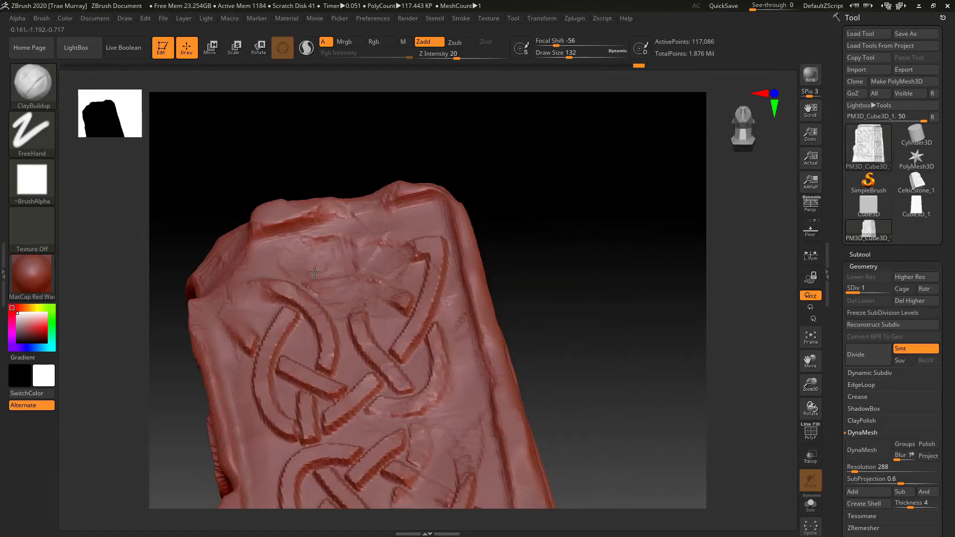
Compare several materials on the stone and apply MatCap Gray
click(45, 283)
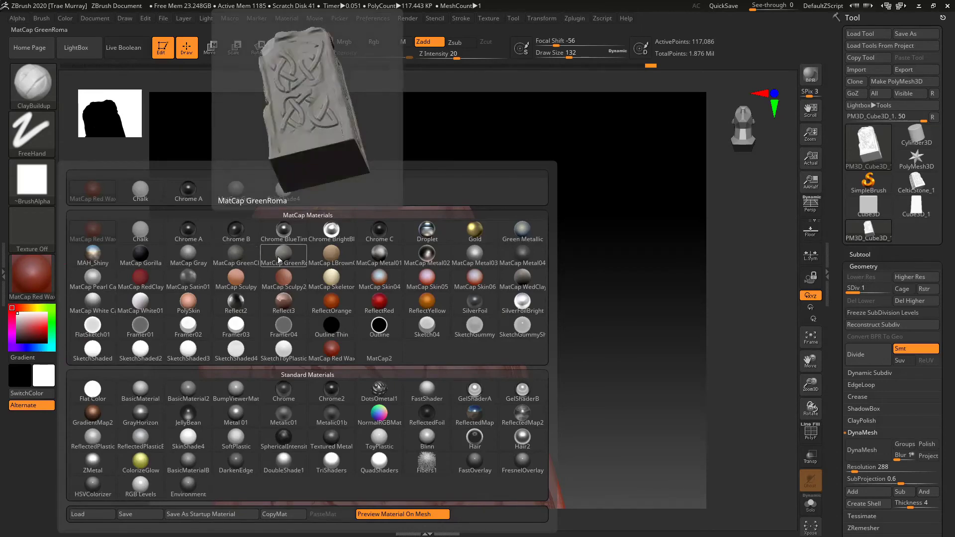
click(283, 256)
drag(188, 188, 100, 193)
click(32, 276)
click(283, 438)
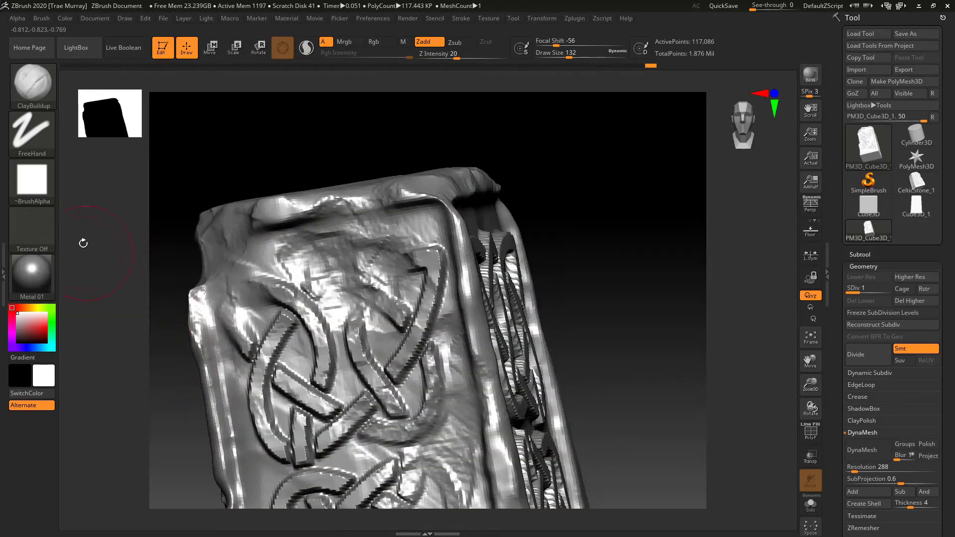
click(32, 276)
click(188, 437)
click(32, 276)
click(92, 304)
click(32, 275)
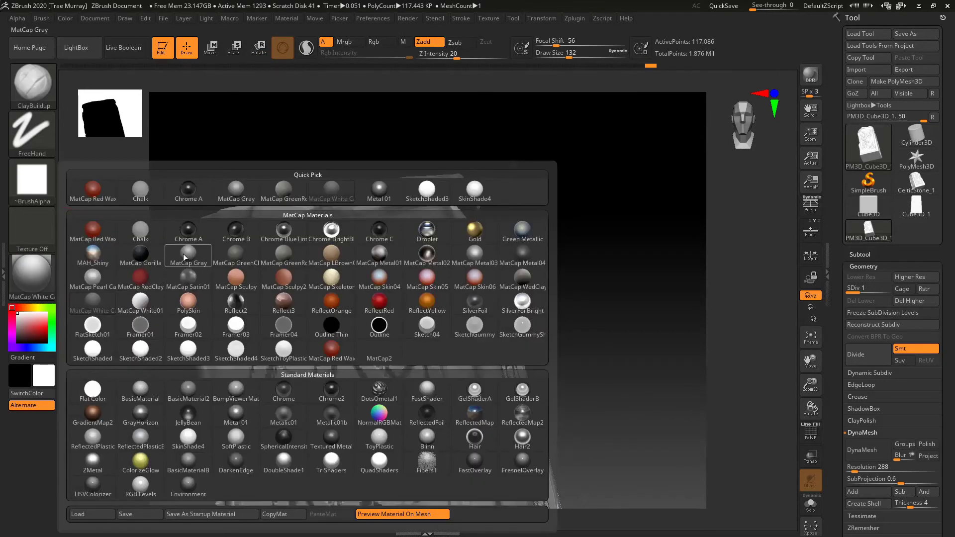
click(187, 256)
Erode the upper-left and lower-right portions of the knotwork on another side panel
drag(186, 255, 482, 292)
mouse_move(517, 185)
mouse_down()
mouse_move(485, 173)
mouse_move(504, 141)
mouse_up()
right_drag(503, 141, 475, 149)
mouse_move(475, 150)
mouse_down()
mouse_move(443, 166)
mouse_move(458, 192)
mouse_move(428, 288)
mouse_move(517, 329)
mouse_up()
drag(269, 369, 293, 298)
alt+right_drag(554, 286, 524, 279)
alt+drag(514, 398, 472, 366)
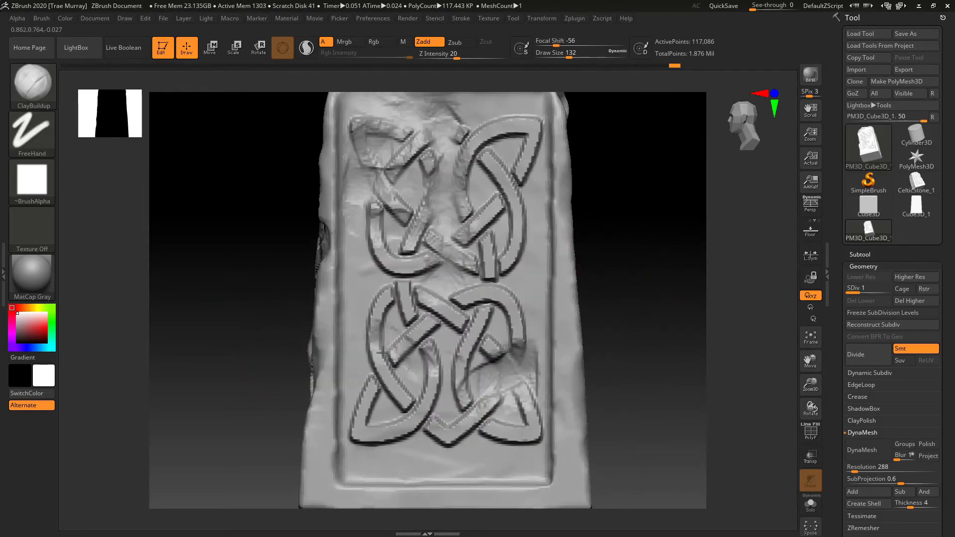
Wear down more of that panel's knotwork and gouge the centre of the neighbouring panel's upper knot
alt+drag(362, 271, 418, 303)
drag(423, 447, 485, 442)
shift+drag(507, 383, 489, 351)
ctrl+right_drag(576, 209, 607, 252)
drag(607, 251, 456, 153)
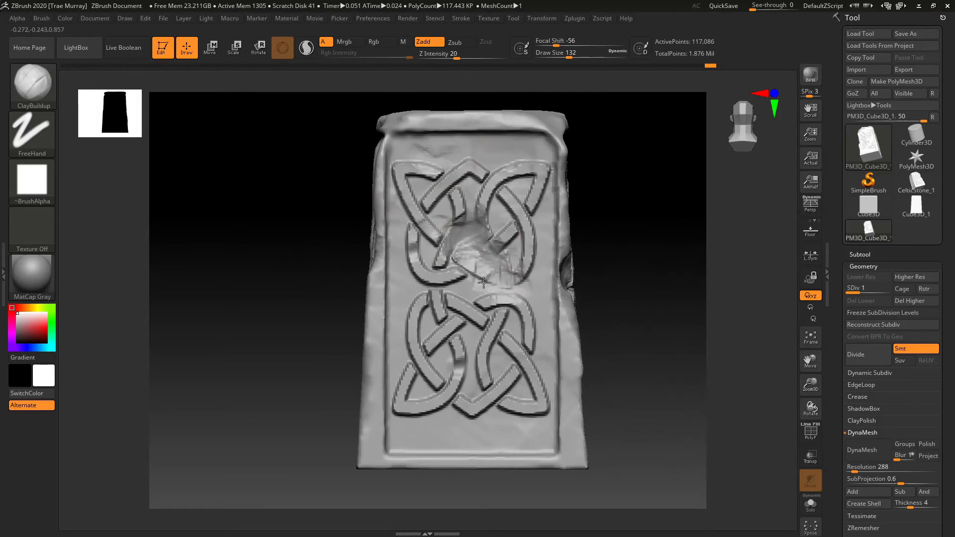
Carve away the lower-right side of the damaged panel and chip its adjoining corner edge
mouse_move(534, 442)
right_down()
mouse_move(437, 440)
mouse_move(527, 438)
right_up()
drag(502, 377, 534, 443)
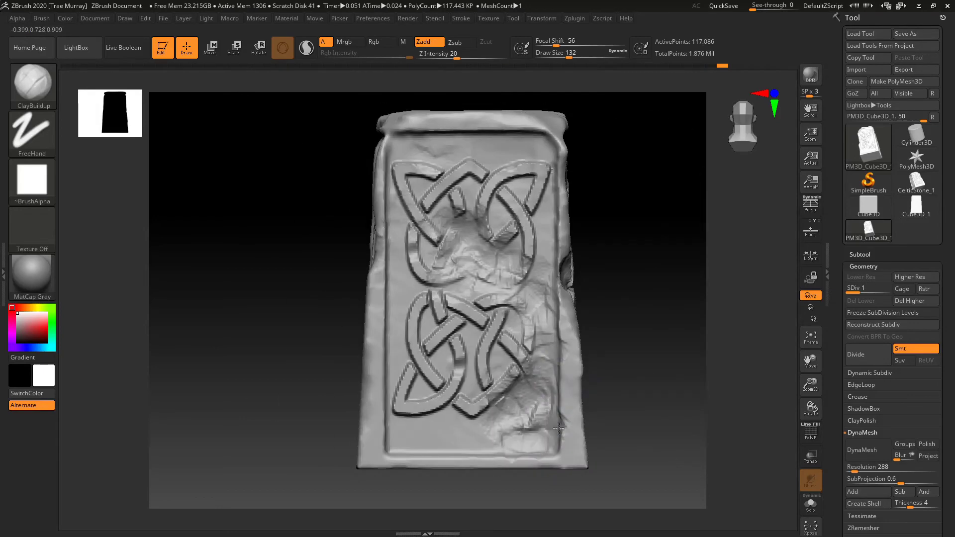
right_drag(636, 398, 580, 367)
drag(579, 367, 567, 432)
right_drag(567, 433, 617, 422)
drag(562, 373, 550, 428)
right_drag(587, 413, 487, 373)
mouse_move(571, 432)
mouse_down()
mouse_move(582, 378)
mouse_move(589, 405)
mouse_up()
shift+right_drag(544, 366, 554, 250)
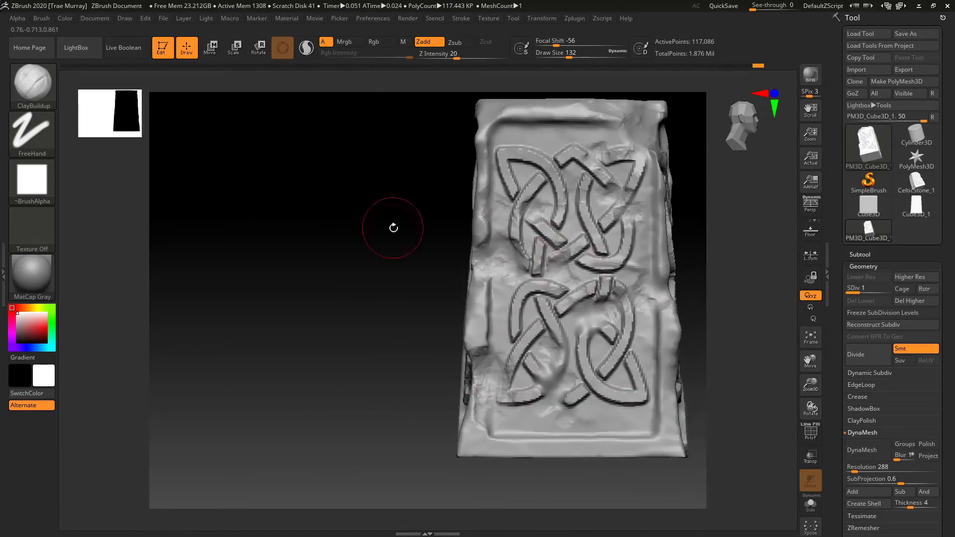
Set the draw size to 112 and carve the broken corner edge and the nearby knot strands
right_drag(393, 227, 572, 338)
mouse_move(571, 339)
shift+right_down()
mouse_move(545, 302)
mouse_move(546, 332)
shift+right_up()
key(space)
drag(547, 331, 543, 331)
right_drag(541, 348, 520, 232)
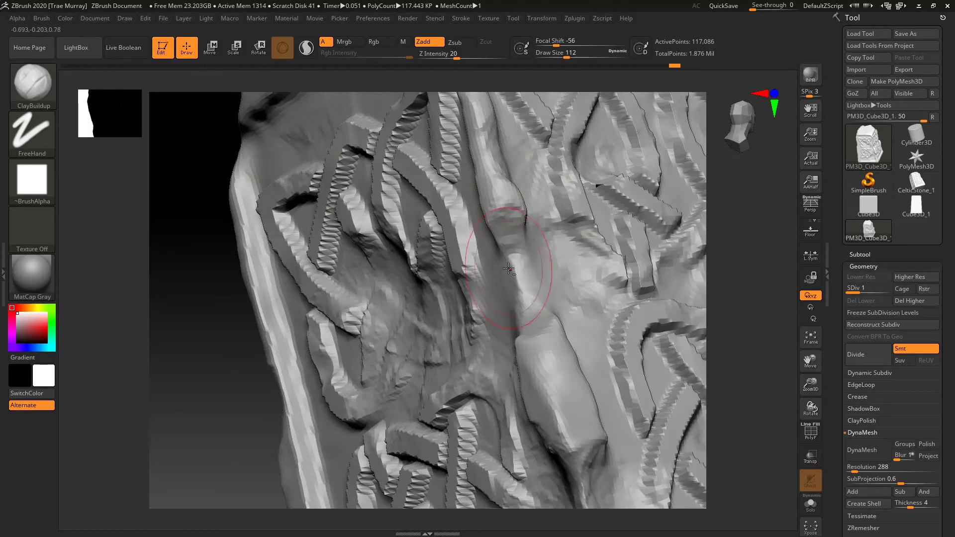
mouse_move(231, 316)
ctrl+right_down()
mouse_move(202, 362)
mouse_move(209, 282)
mouse_move(102, 263)
ctrl+right_up()
drag(359, 247, 357, 217)
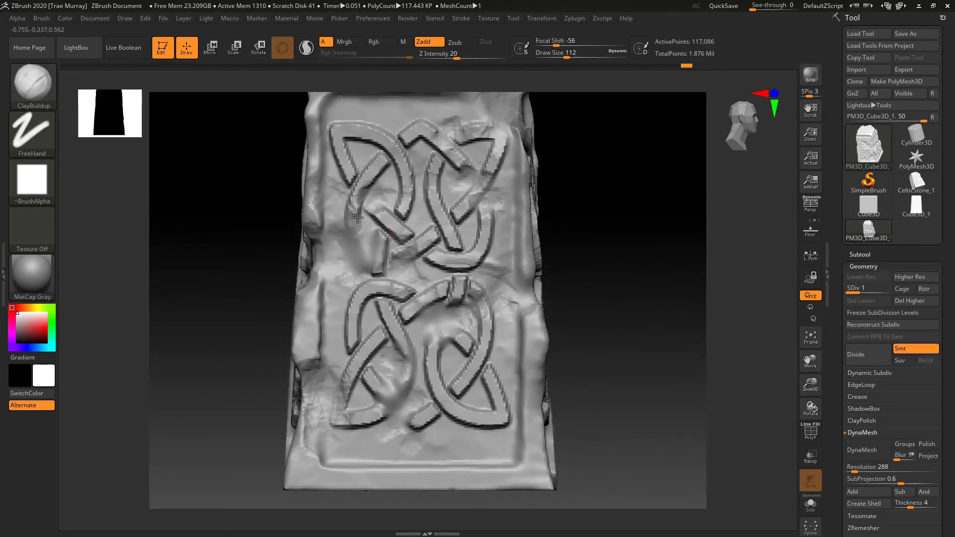
Carve uneven rocky ridges and hollows across the stone's top surface, enlarging the draw size to 202
right_drag(357, 218, 391, 201)
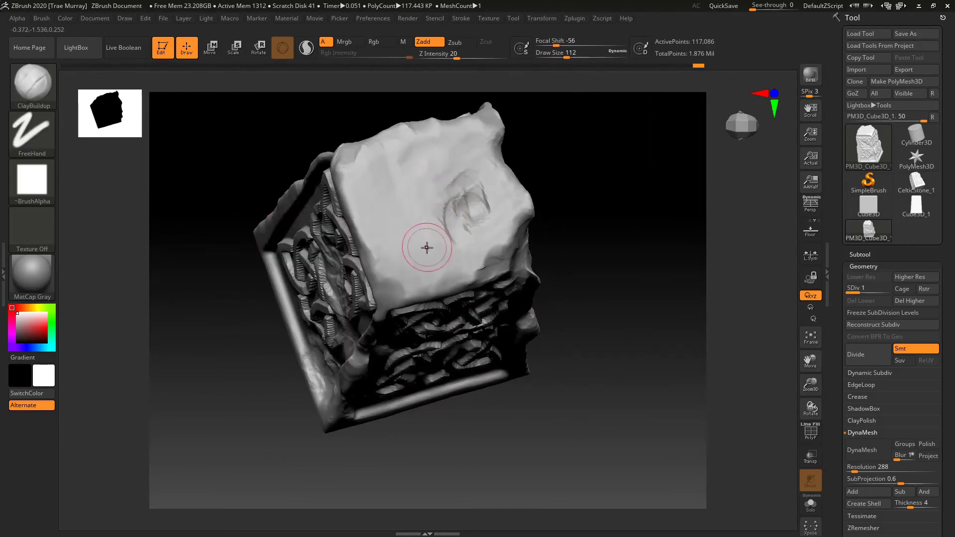
mouse_move(426, 247)
right_down()
mouse_move(582, 277)
mouse_move(496, 265)
right_up()
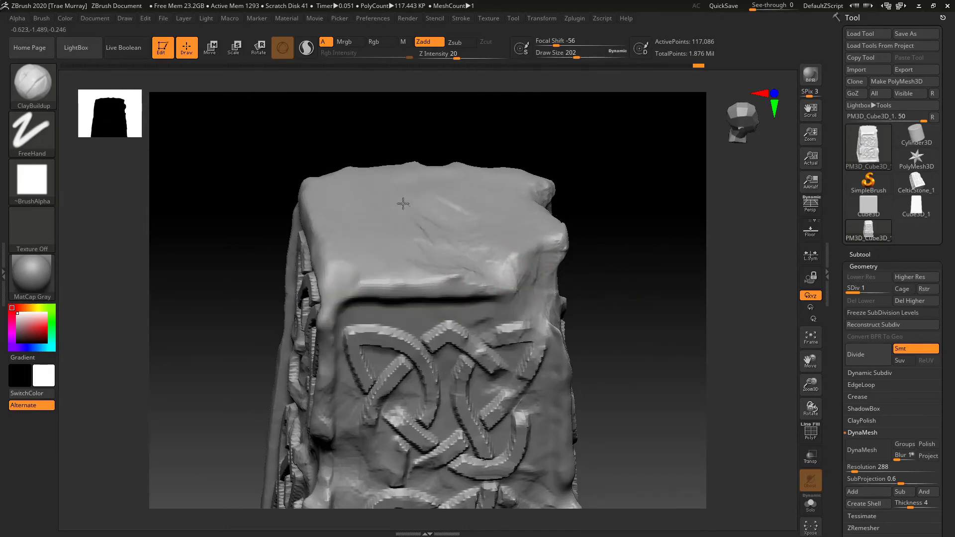
mouse_move(509, 218)
right_down()
mouse_move(426, 198)
mouse_move(459, 221)
right_up()
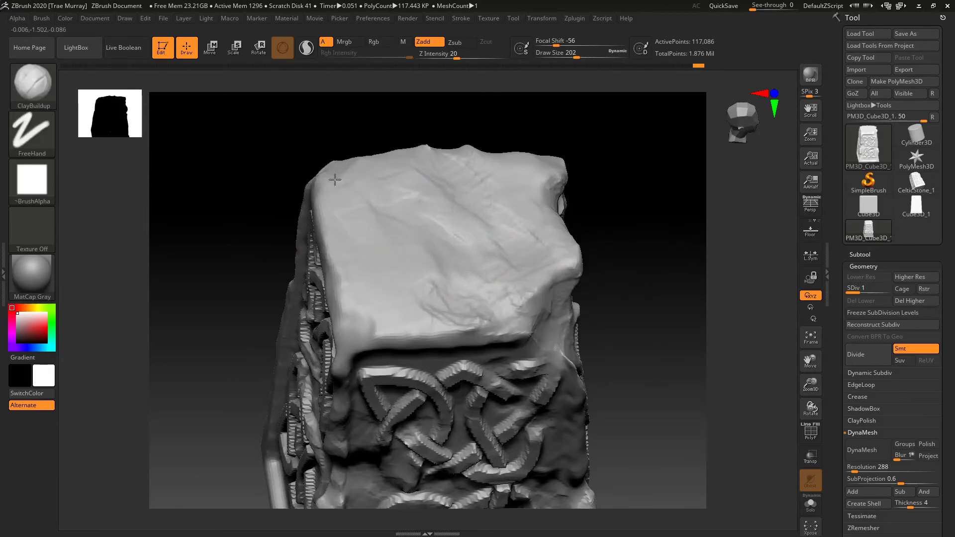
right_drag(365, 164, 252, 288)
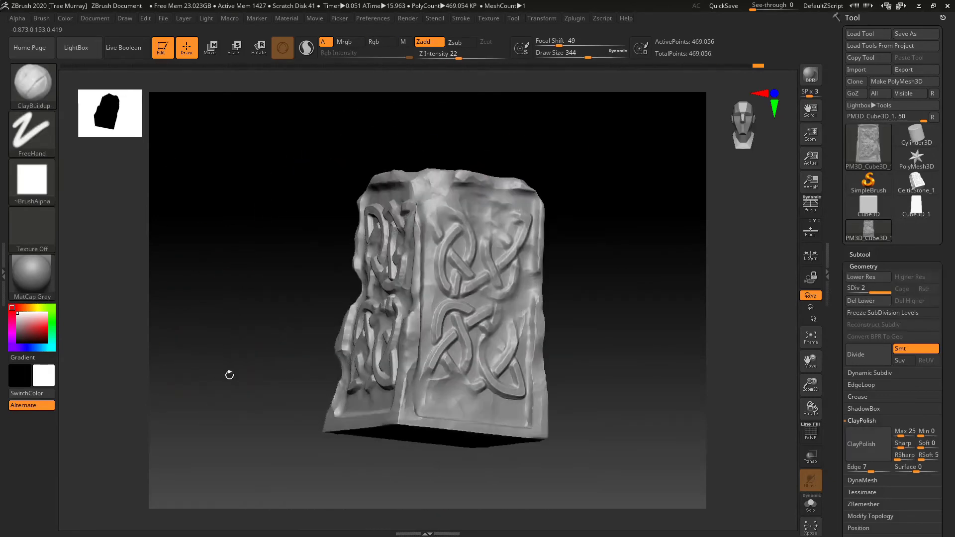
Soften the worn knots, panels and edges around the stone with the Smooth brush at draw size 344
mouse_move(228, 373)
right_down()
mouse_move(189, 334)
mouse_move(174, 338)
right_up()
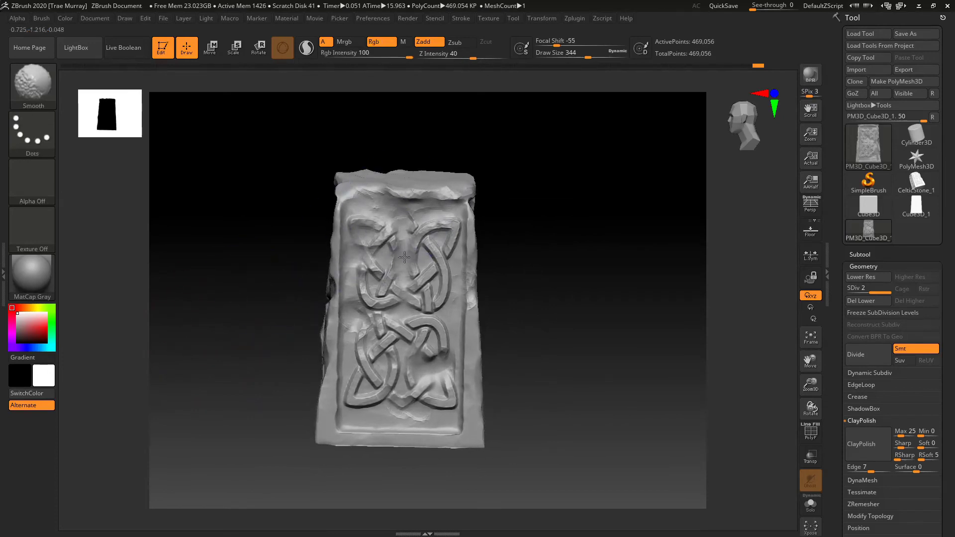
mouse_move(256, 305)
right_down()
mouse_move(224, 288)
mouse_move(207, 303)
right_up()
key(shift)
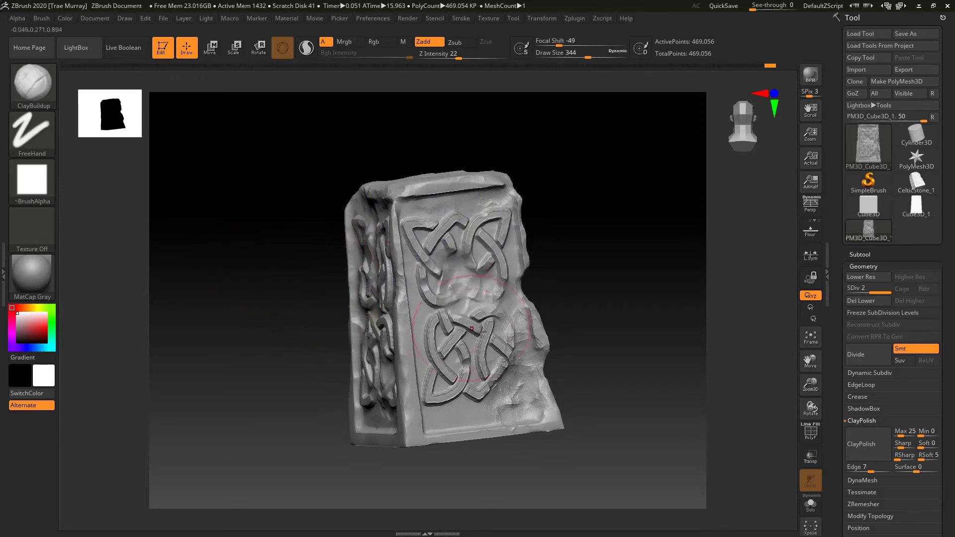
mouse_move(238, 335)
right_down()
mouse_move(224, 315)
mouse_move(197, 314)
mouse_move(408, 298)
right_up()
shift+drag(394, 214, 484, 204)
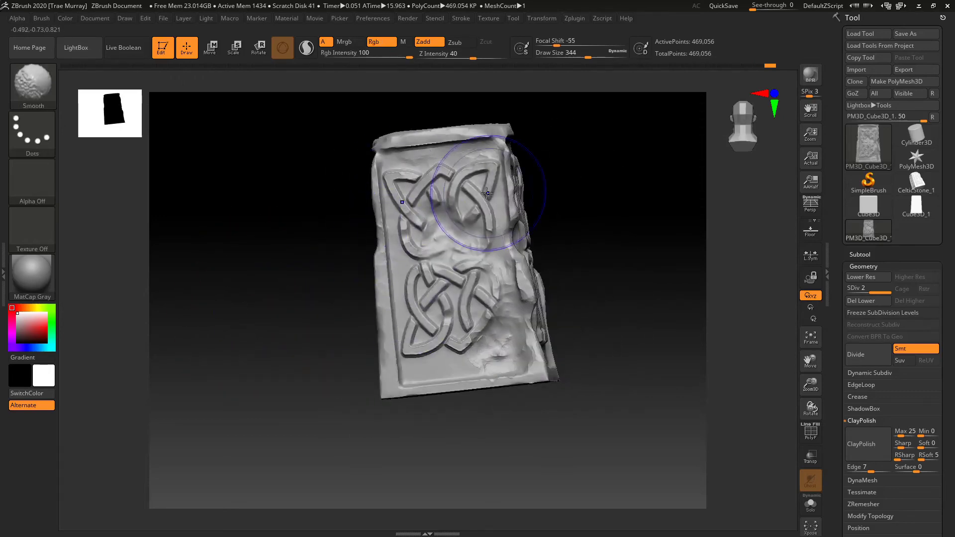
drag(607, 273, 535, 283)
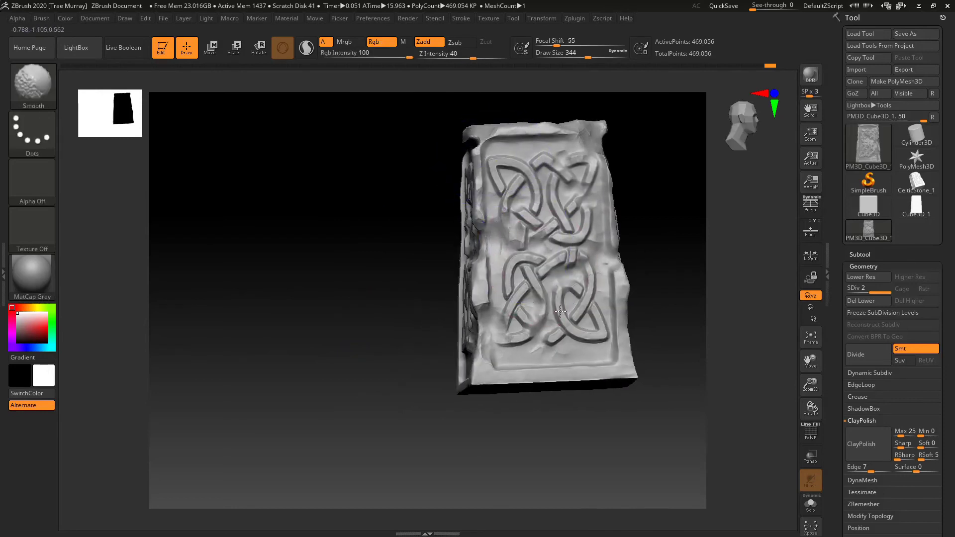
alt+drag(384, 292, 305, 267)
drag(657, 323, 602, 337)
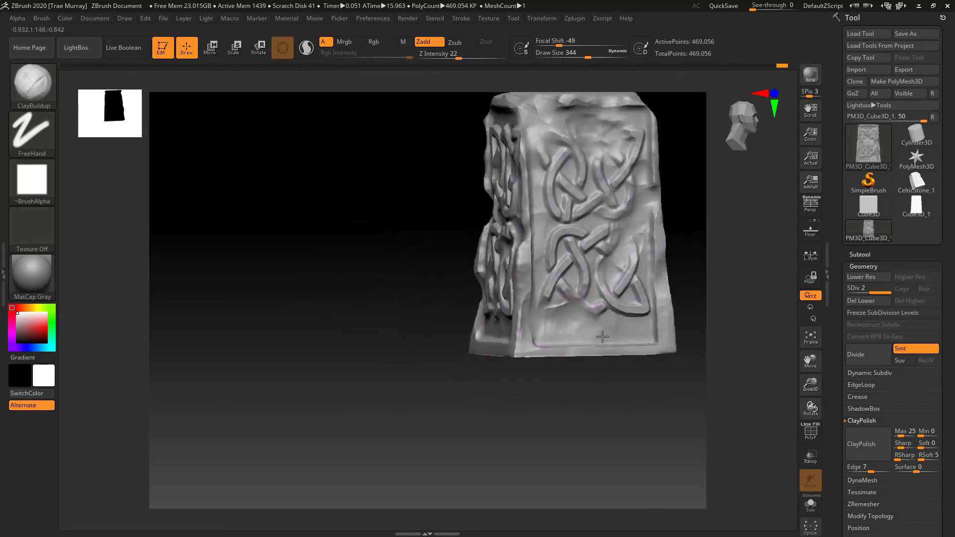
Set the draw size to 234 and smooth the stone's lower edge above the base
mouse_move(602, 337)
right_down()
mouse_move(392, 238)
mouse_move(298, 285)
mouse_move(309, 247)
mouse_move(452, 354)
right_up()
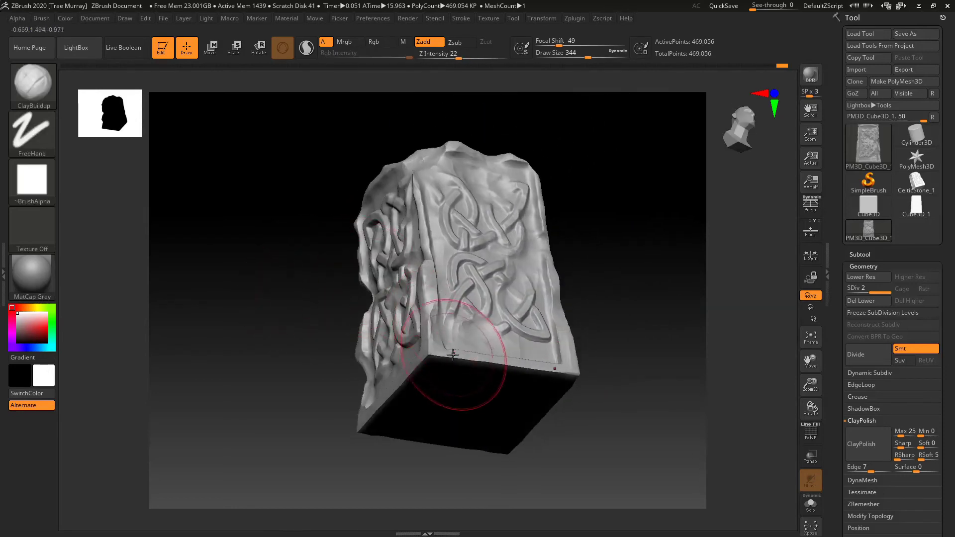
key(space)
key(shift)
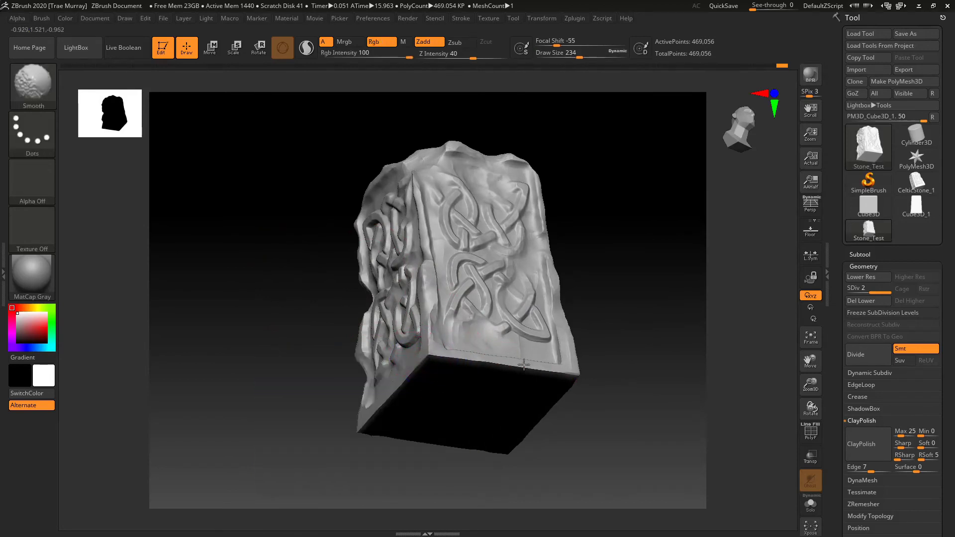
Inspect the weathered stone's knot panels, top and base from several angles
mouse_move(292, 341)
right_down()
mouse_move(419, 373)
mouse_move(356, 358)
mouse_move(330, 388)
right_up()
key(shift)
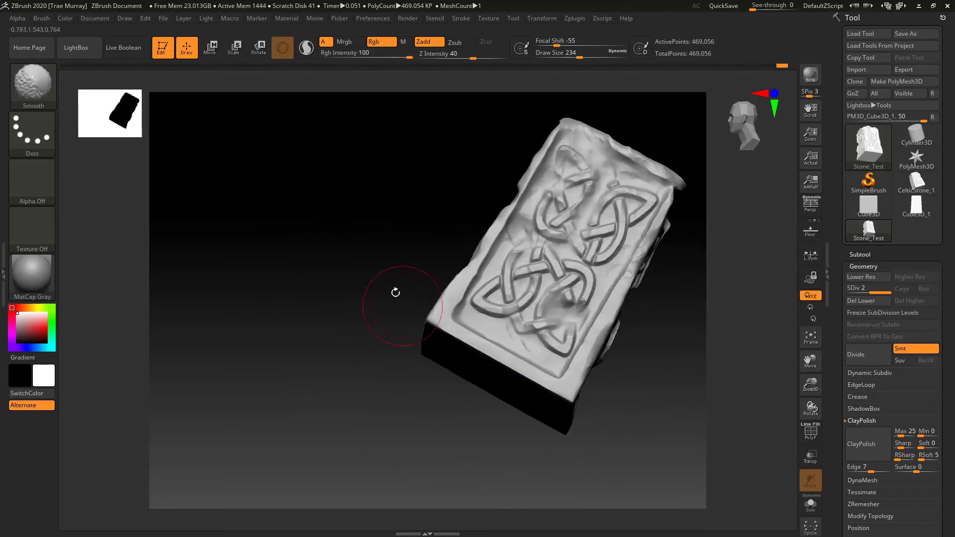
mouse_move(396, 293)
right_down()
mouse_move(327, 283)
mouse_move(409, 312)
mouse_move(330, 319)
right_up()
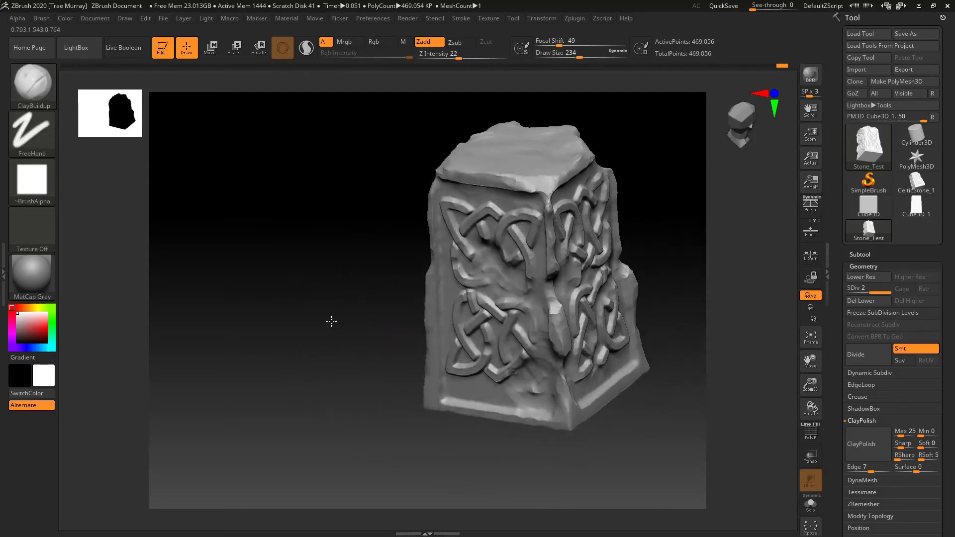
key(shift)
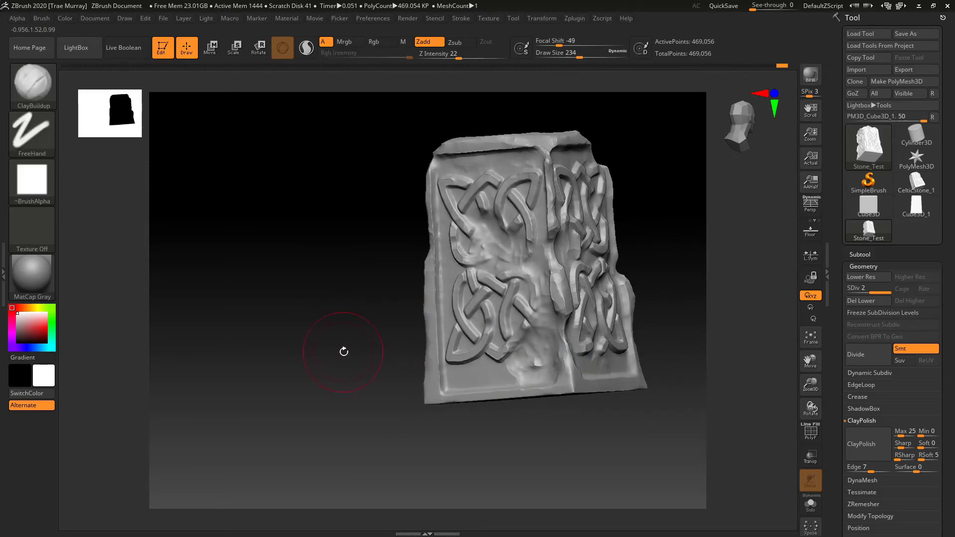
mouse_move(341, 352)
right_down()
mouse_move(309, 347)
mouse_move(305, 324)
mouse_move(271, 348)
mouse_move(285, 315)
mouse_move(323, 335)
mouse_move(363, 329)
mouse_move(315, 343)
mouse_move(288, 383)
mouse_move(236, 338)
mouse_move(311, 358)
mouse_move(297, 326)
mouse_move(314, 320)
mouse_move(313, 365)
mouse_move(313, 331)
mouse_move(304, 329)
mouse_move(313, 318)
mouse_move(343, 320)
right_up()
alt+right_drag(343, 320, 277, 293)
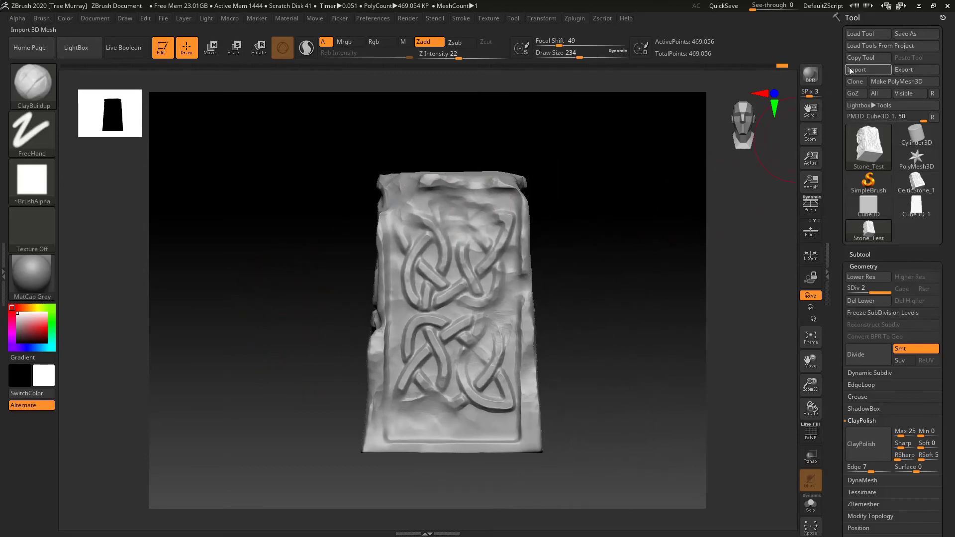
Save the sculpted stone tool to the Desktop under the file name Stone_1.ZTL
click(890, 33)
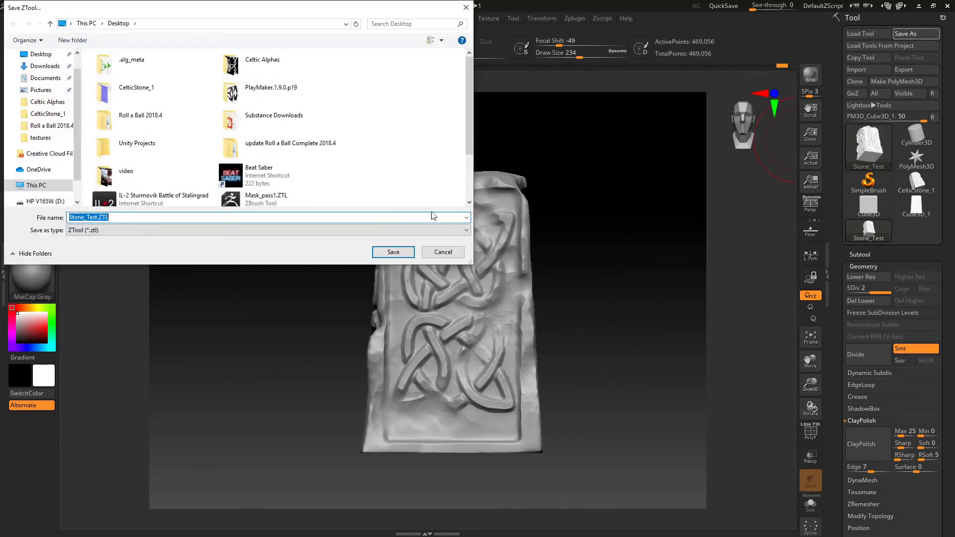
click(177, 218)
key(Left)
key(Left)
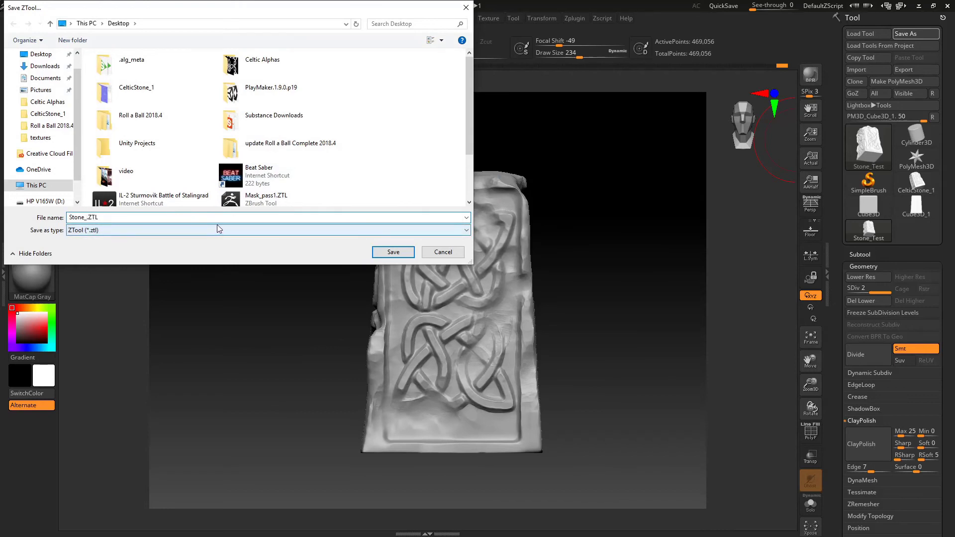
text(1)
key(Return)
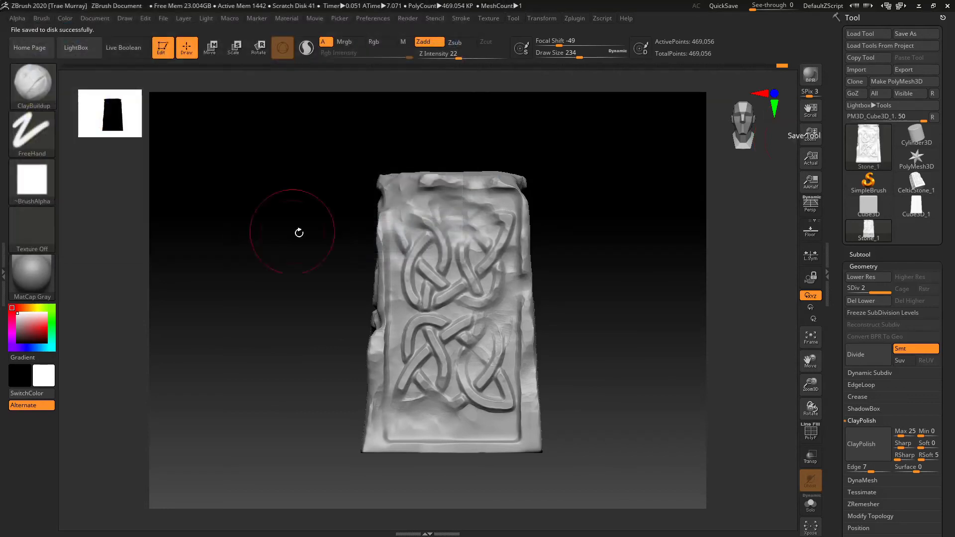
Pre-process the stone with Decimation Master and decimate it at 20 percent
click(575, 18)
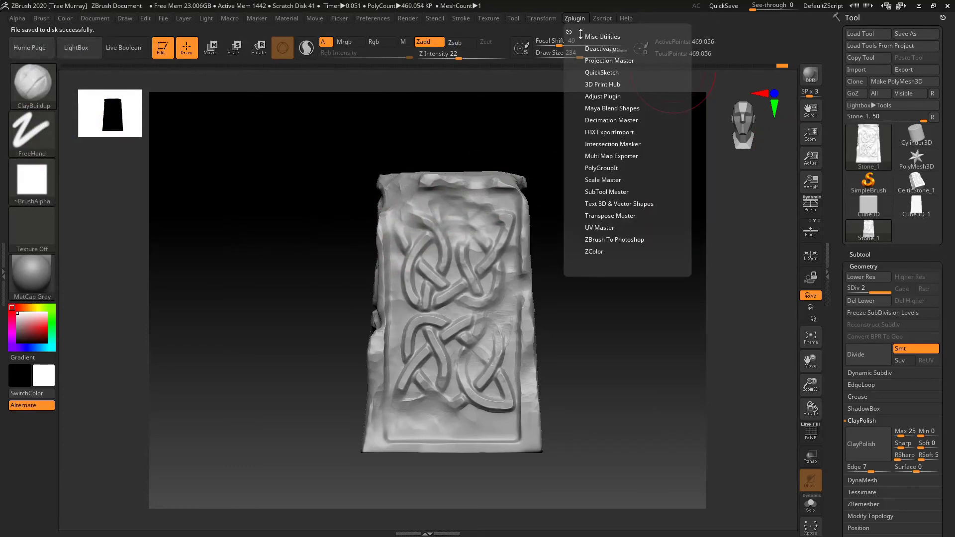
click(592, 120)
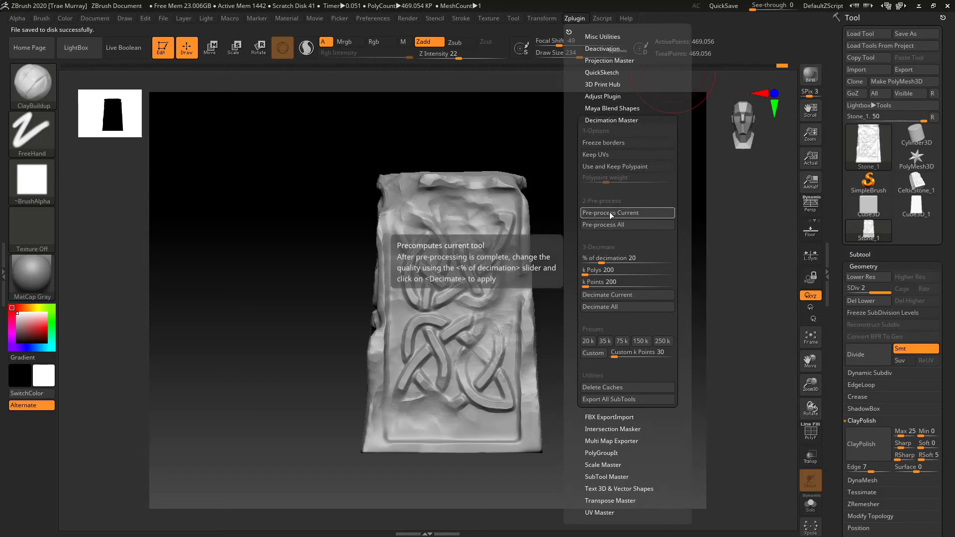
click(610, 213)
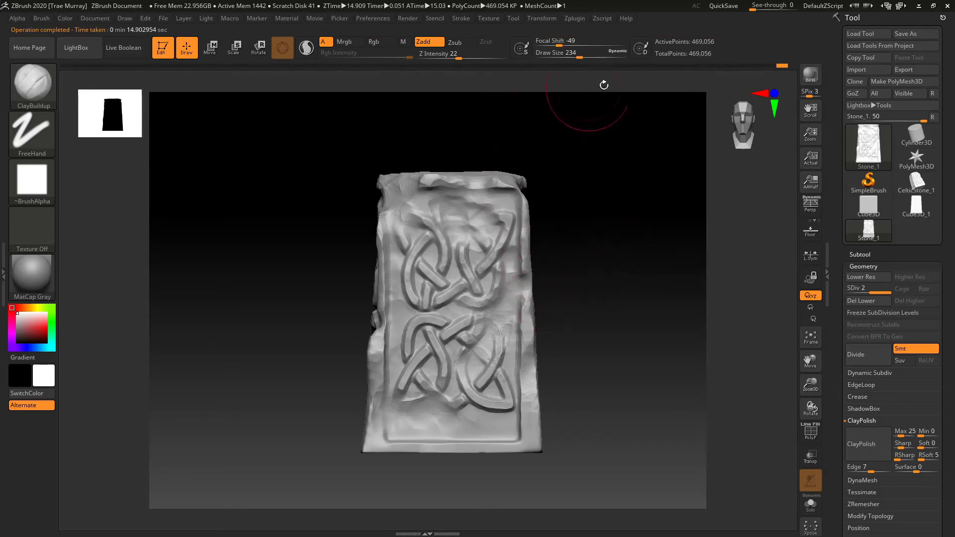
click(575, 18)
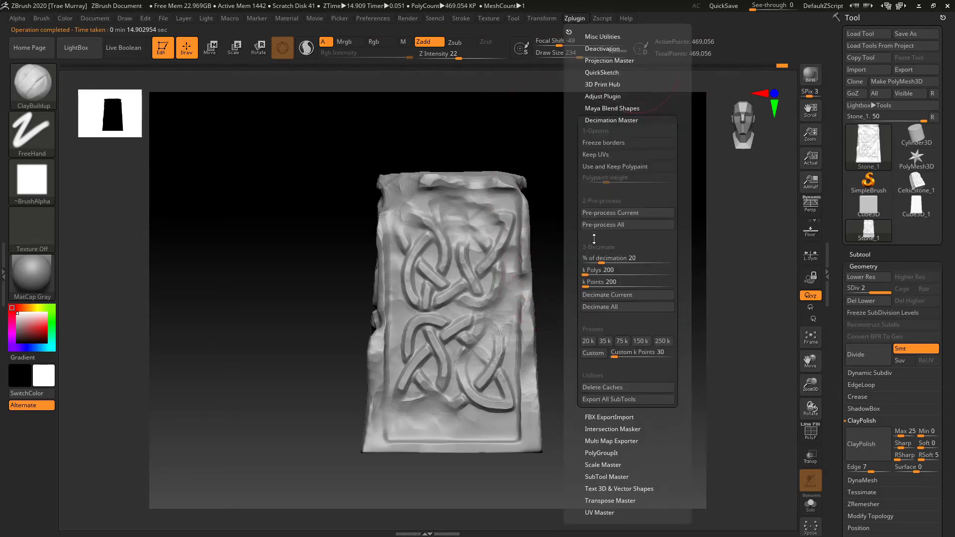
click(604, 295)
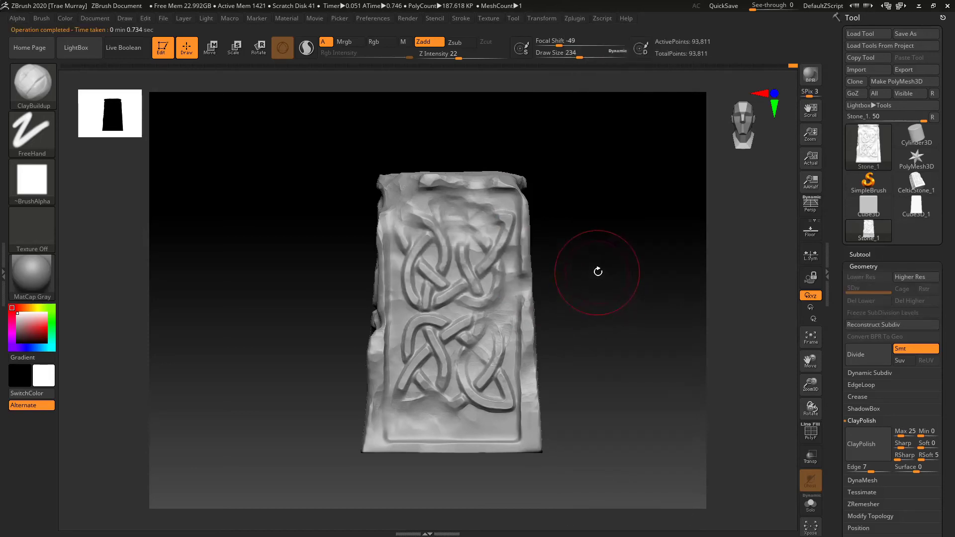
Set the decimation percentage to 50 and decimate the stone again
click(576, 20)
click(573, 19)
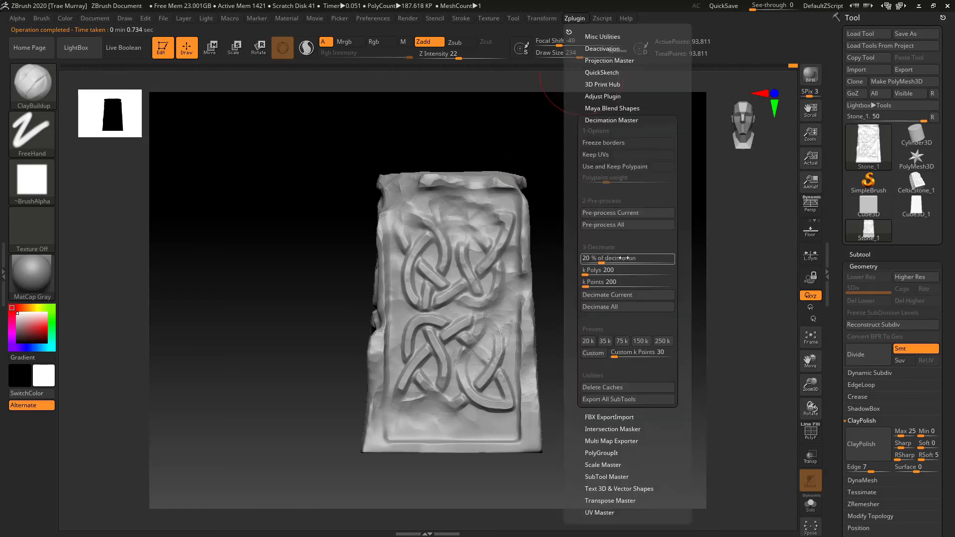
text(5)
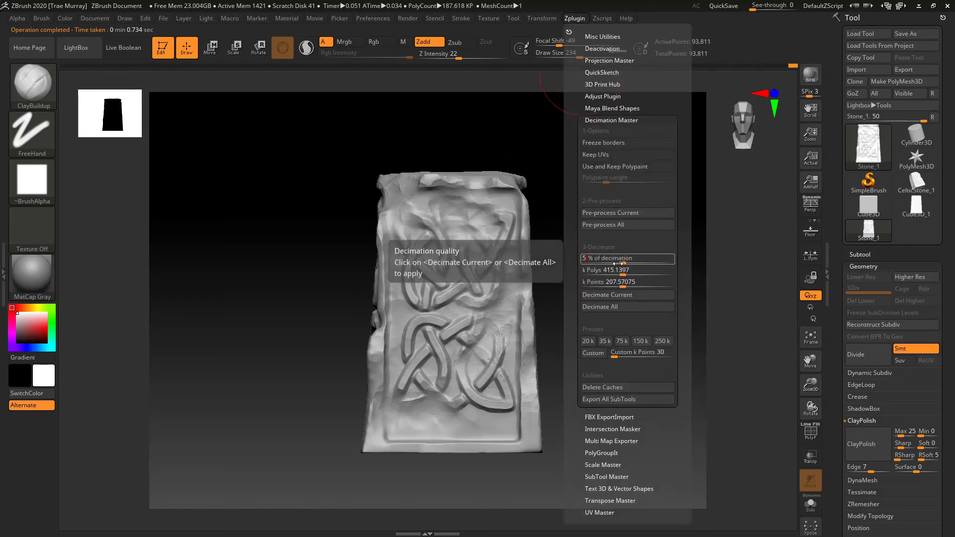
key(Return)
click(604, 295)
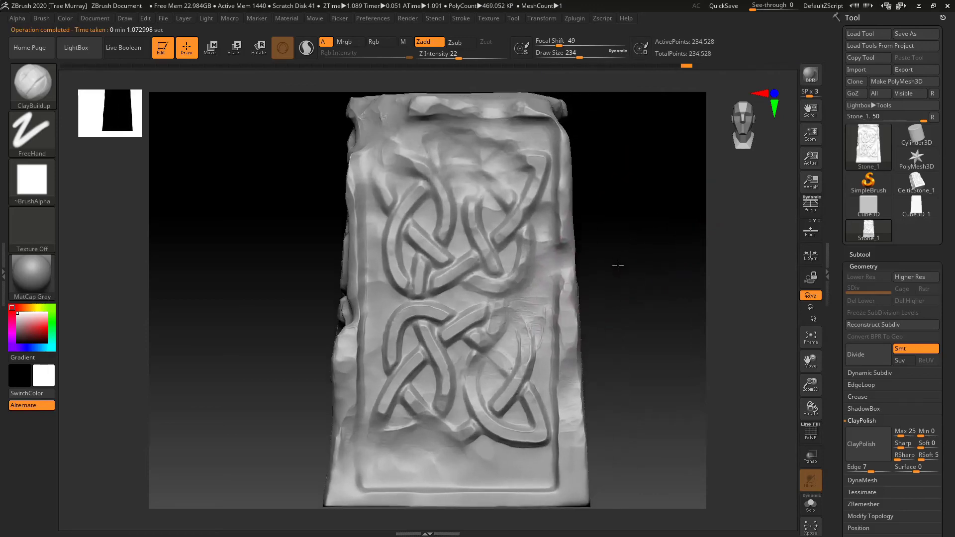
Step back through the undo history to restore the full-resolution stone from before the decimations
alt+drag(617, 265, 605, 151)
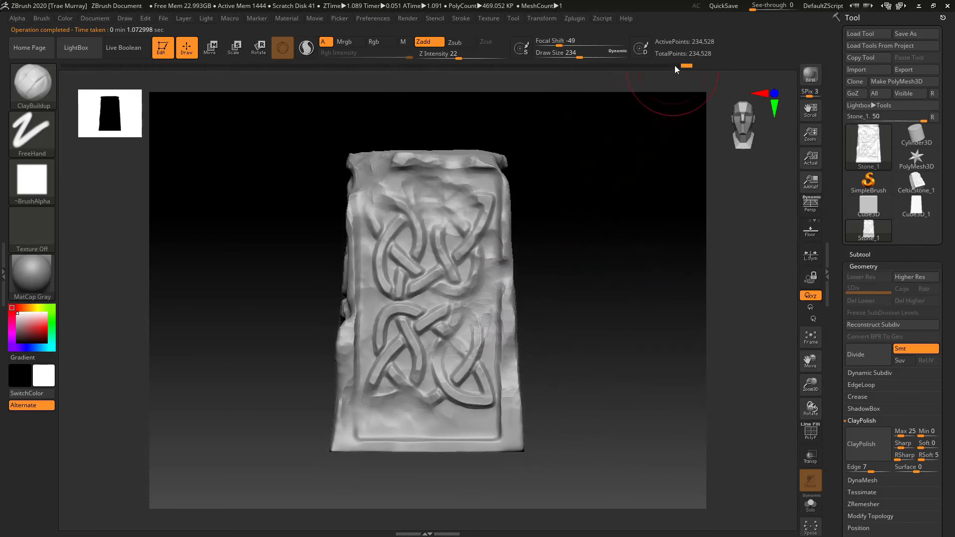
click(674, 65)
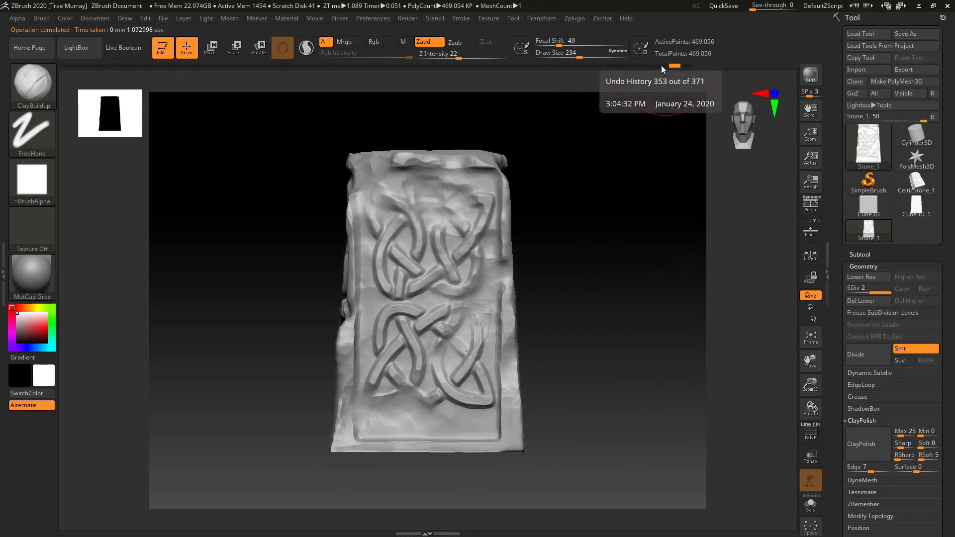
click(663, 66)
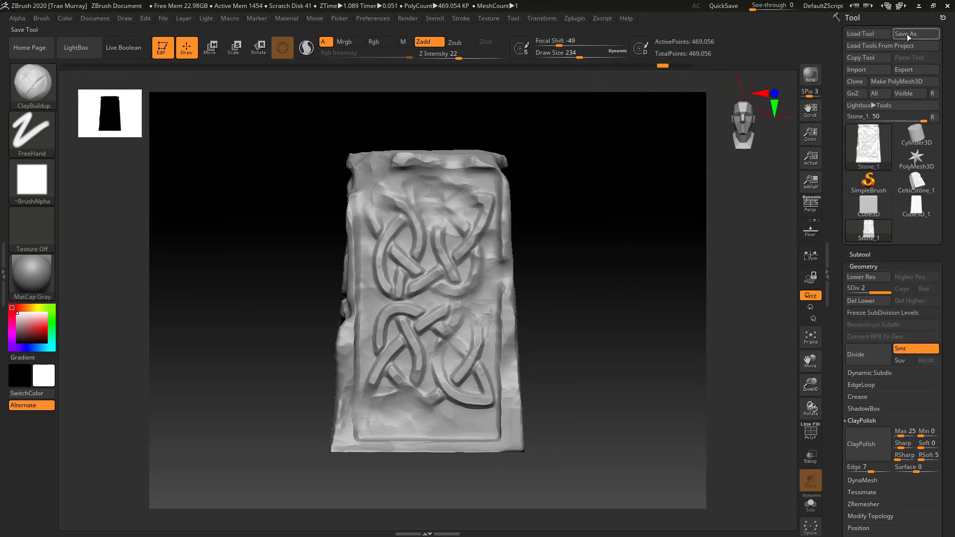
Export the full-resolution stone as a binary FBX file named Stone_1_high.fbx on the Desktop
click(575, 18)
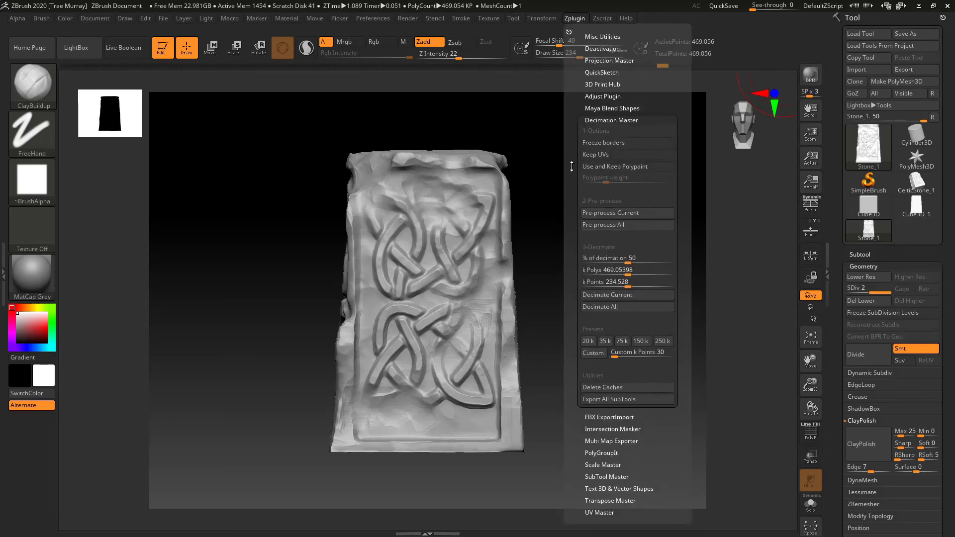
scroll(571, 167, down, 3)
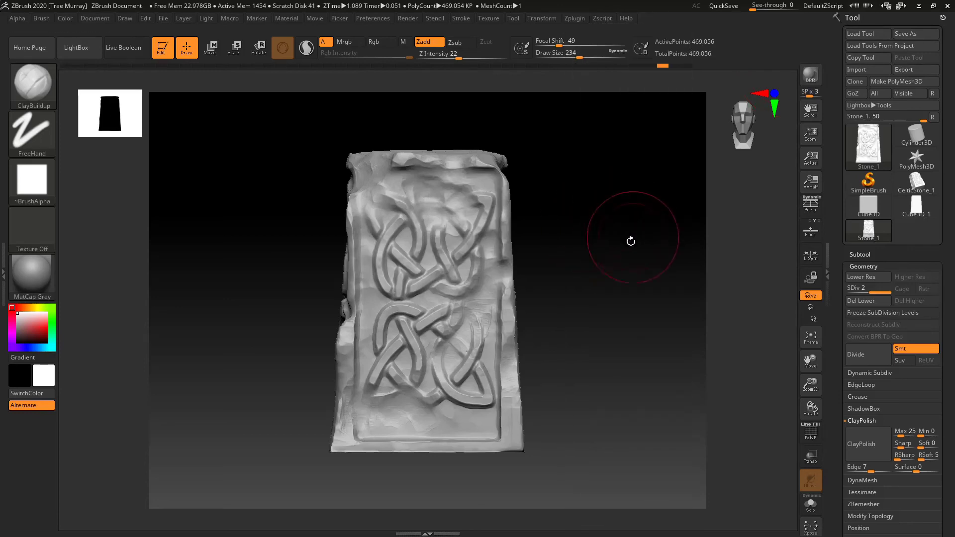
click(575, 19)
click(574, 19)
click(573, 18)
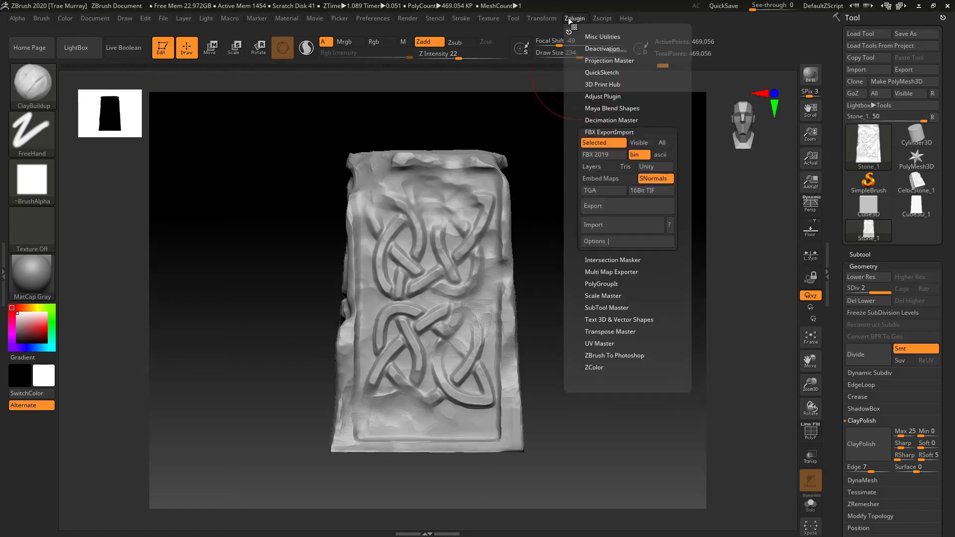
click(595, 207)
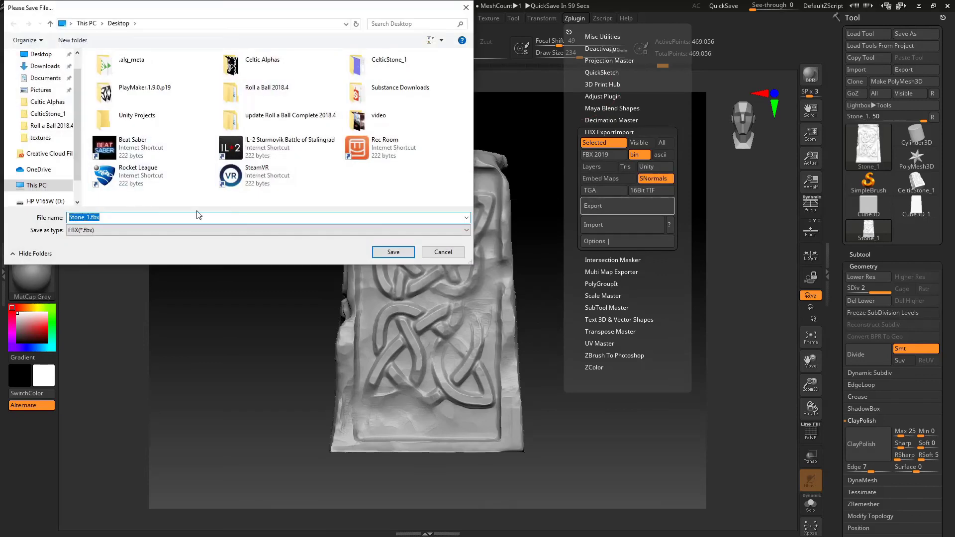
key(Home)
text(high)
key(Return)
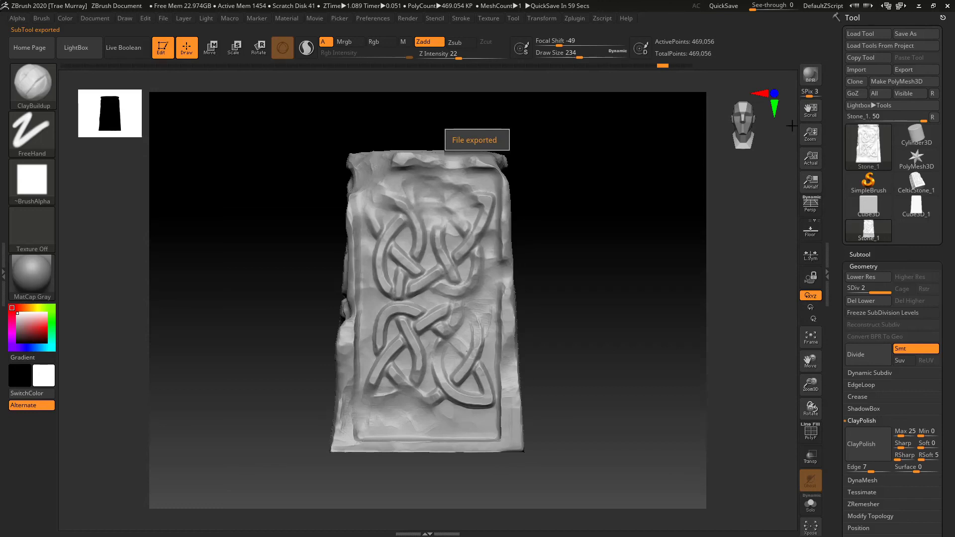
Pre-process the full-resolution stone for decimation with Decimation Master
click(567, 19)
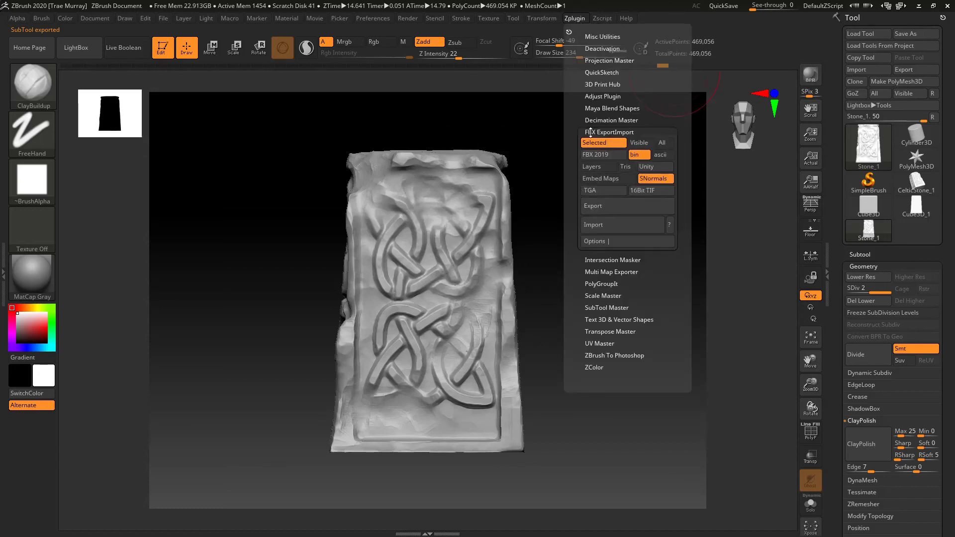
click(592, 120)
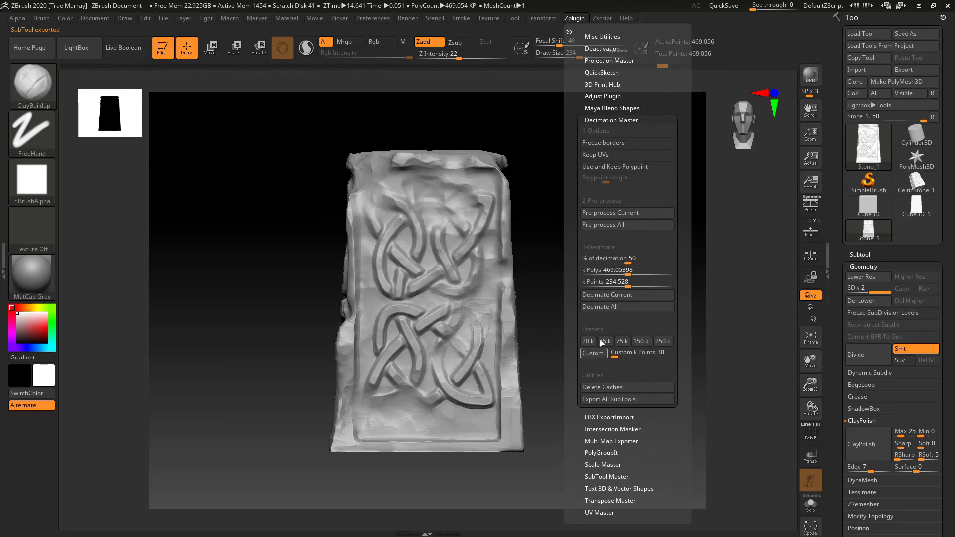
click(611, 212)
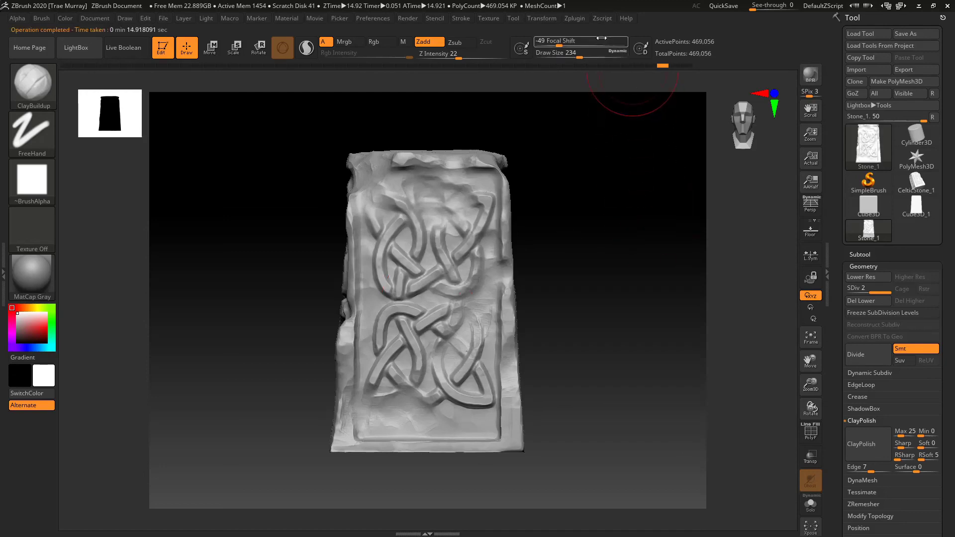
Try decimating the stone to 1 k polys and check its faceted surface from the side
click(575, 19)
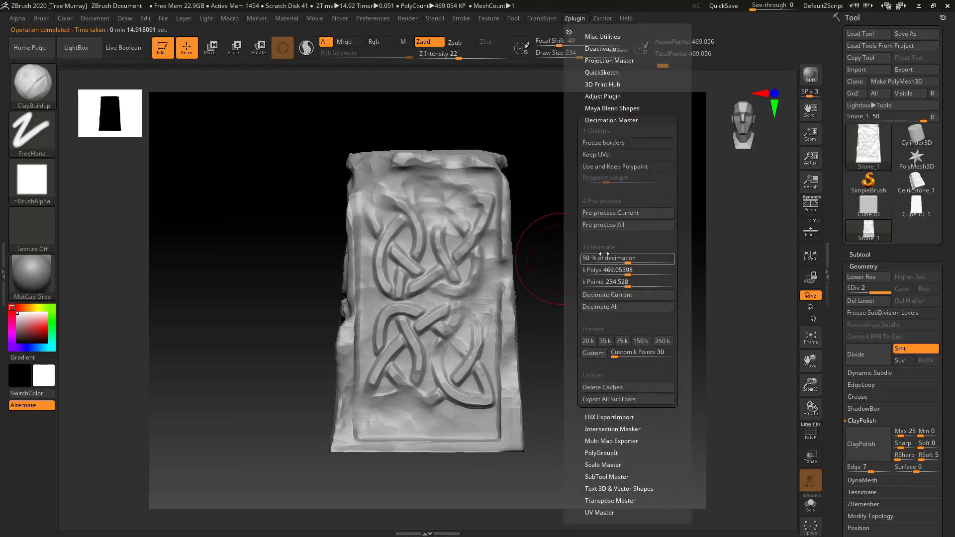
click(591, 269)
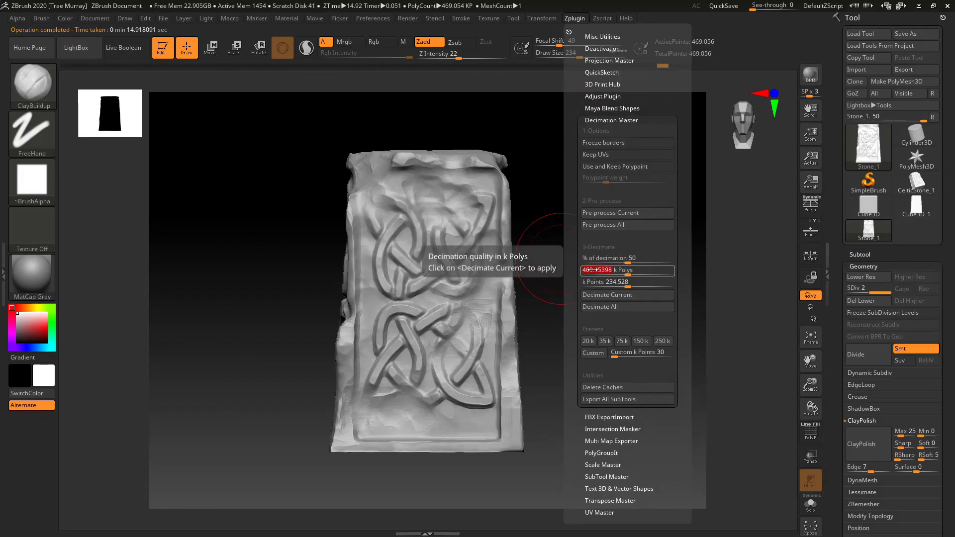
text(1)
key(Return)
click(597, 297)
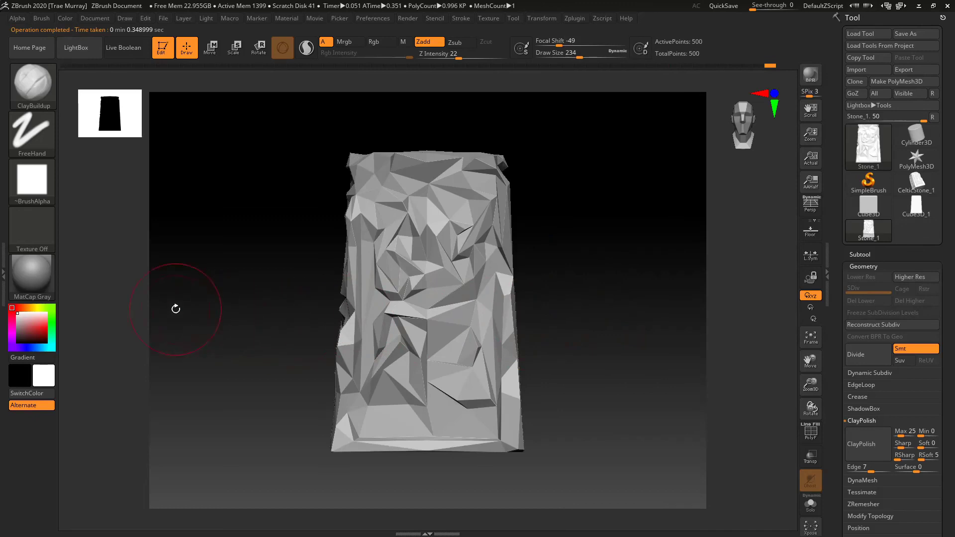
drag(177, 309, 224, 311)
Set the decimation target to 2.5 k polys, decimate the stone and view its knot panels
click(574, 18)
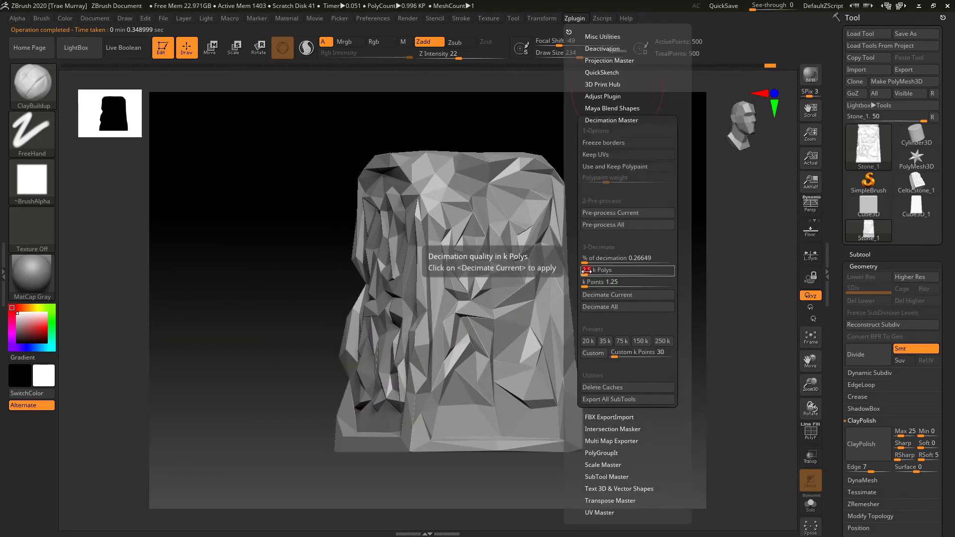
click(587, 295)
drag(188, 260, 238, 266)
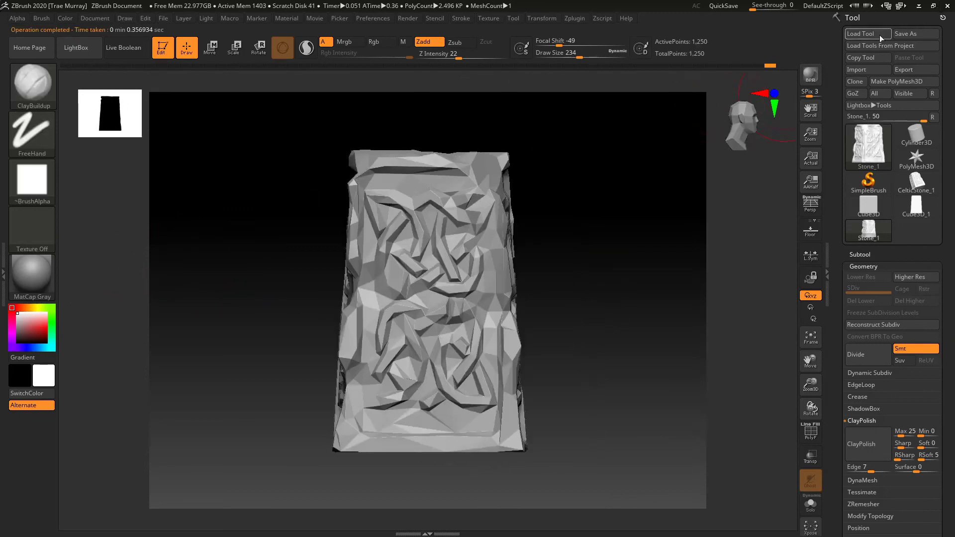
Export the decimated stone as an FBX file named Stone_1_low.fbx on the Desktop
click(576, 18)
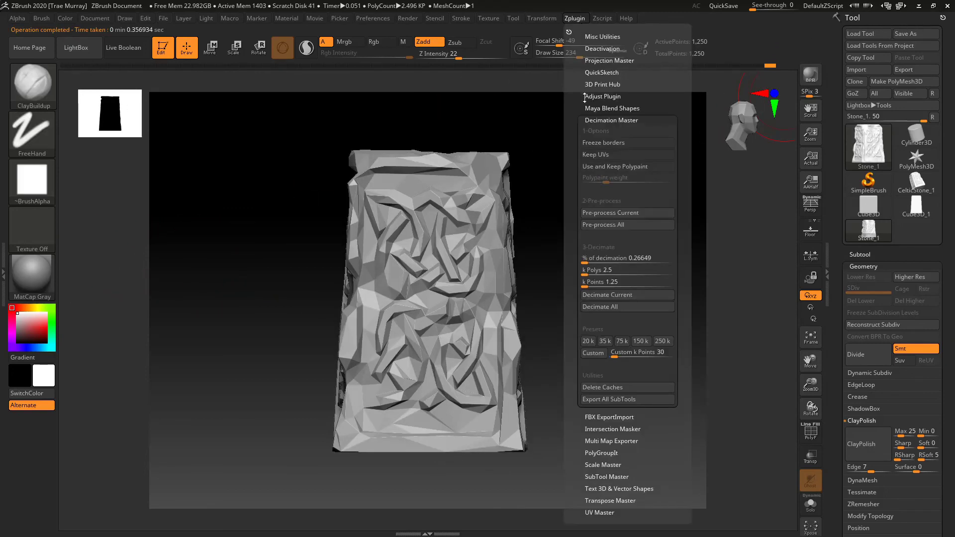
click(595, 122)
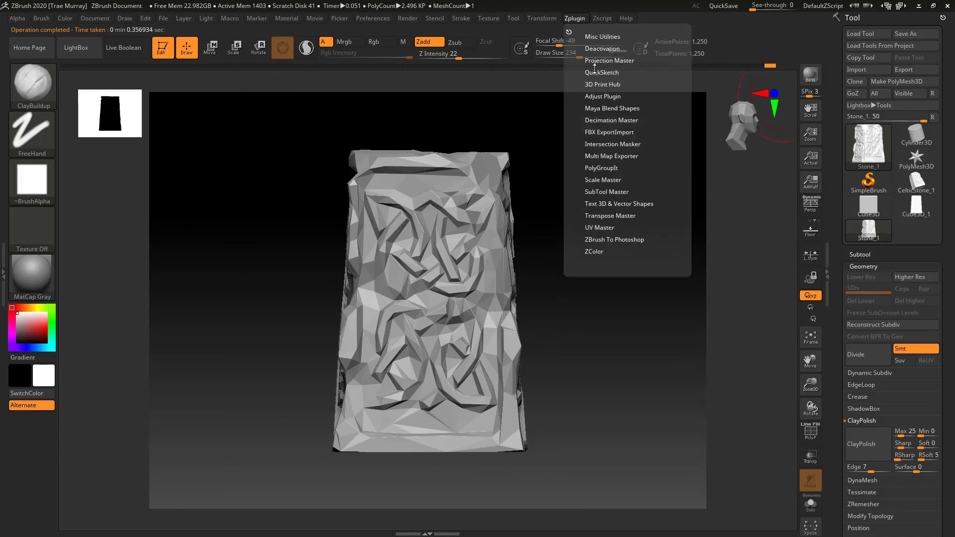
click(593, 132)
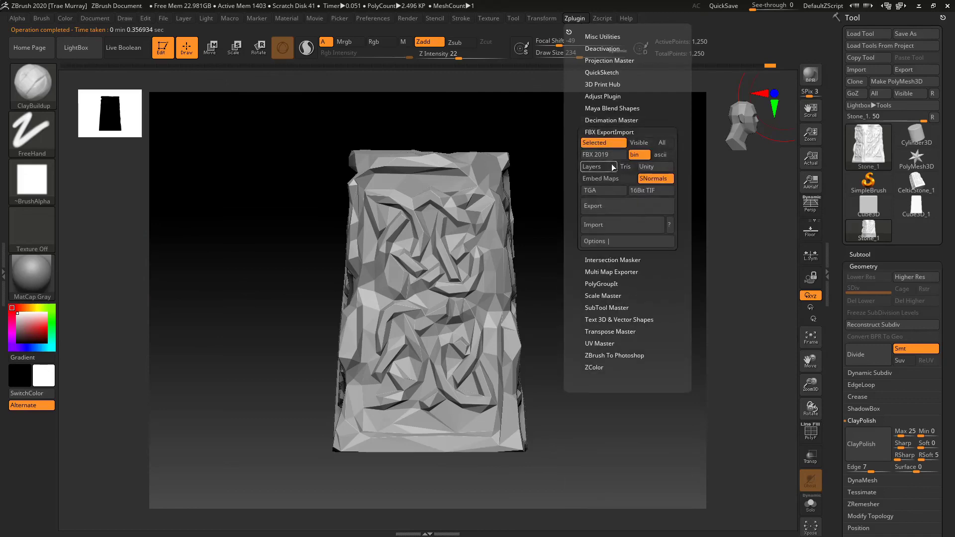
click(604, 207)
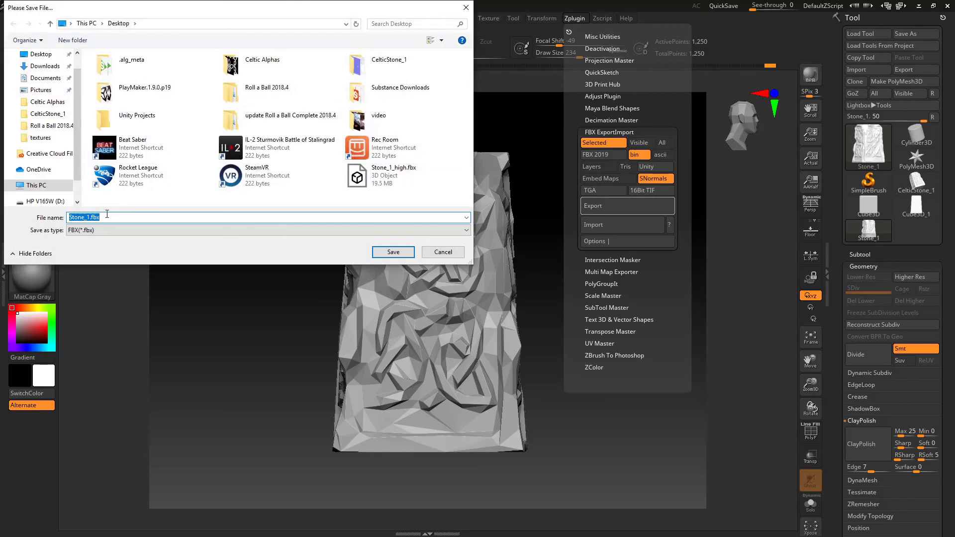
click(110, 220)
text(_low)
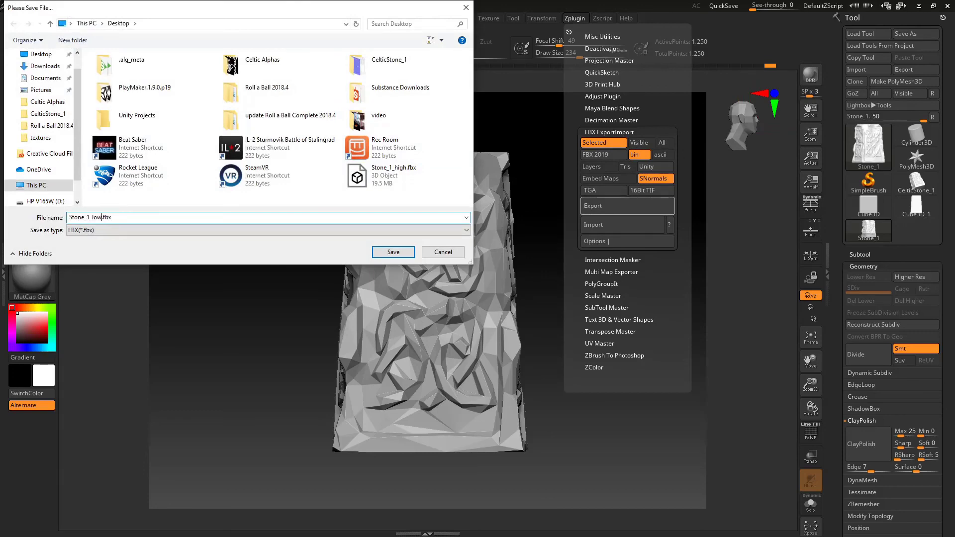